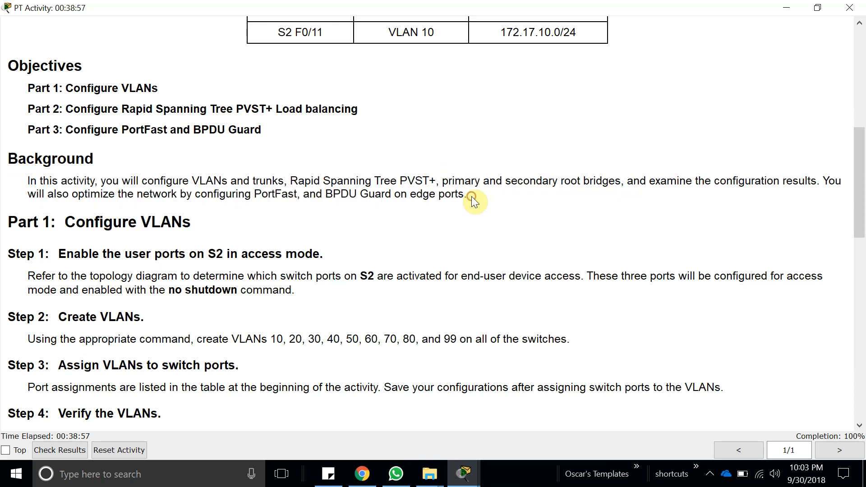
Read the activity's Background section and the Step 1 instructions for enabling the user ports on S2.
left_click_drag(481, 181, 448, 183)
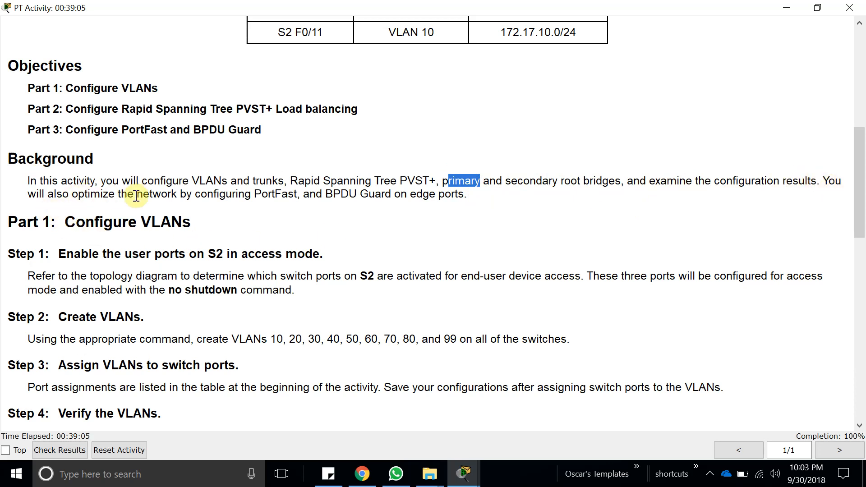
double_click(278, 193)
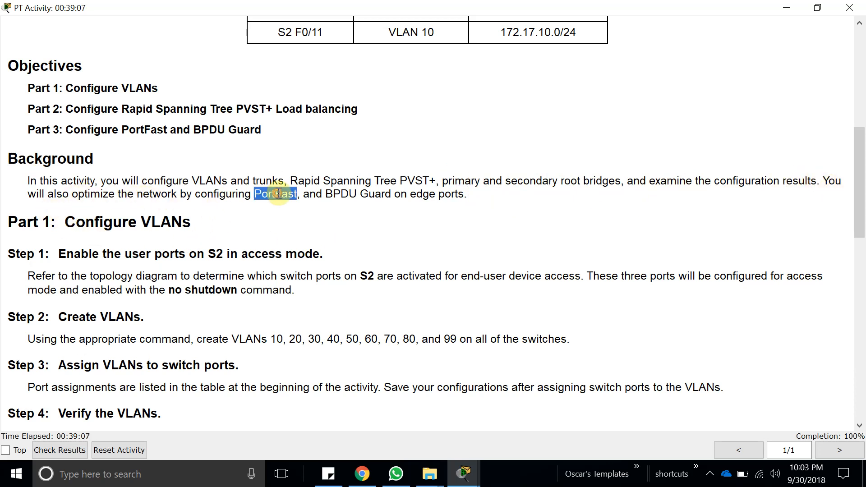
double_click(338, 194)
double_click(421, 194)
left_click_drag(473, 192, 412, 201)
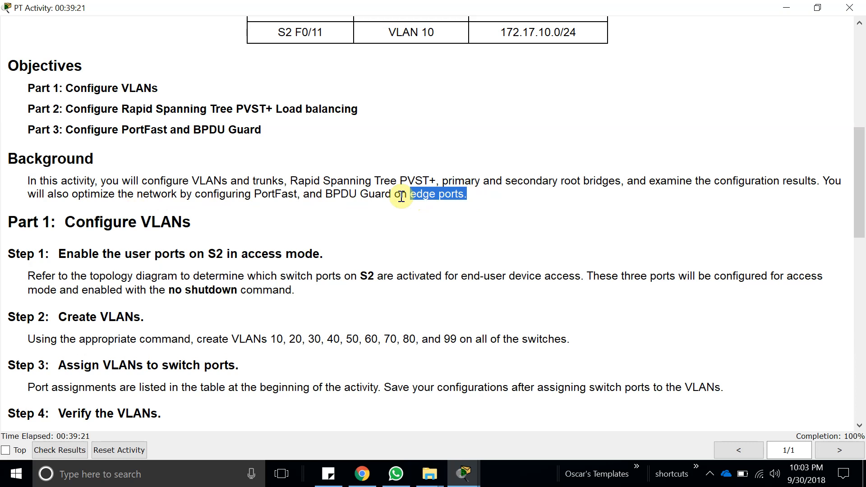
scroll(168, 252, "down", 3)
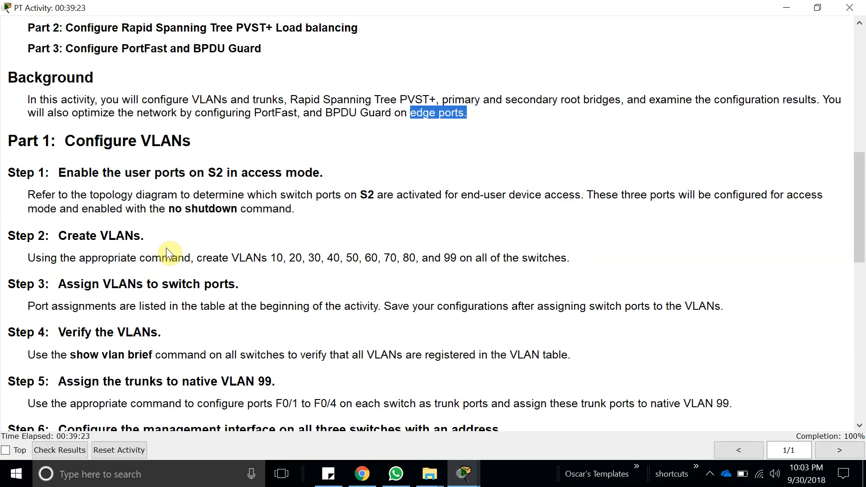
left_click_drag(54, 170, 332, 155)
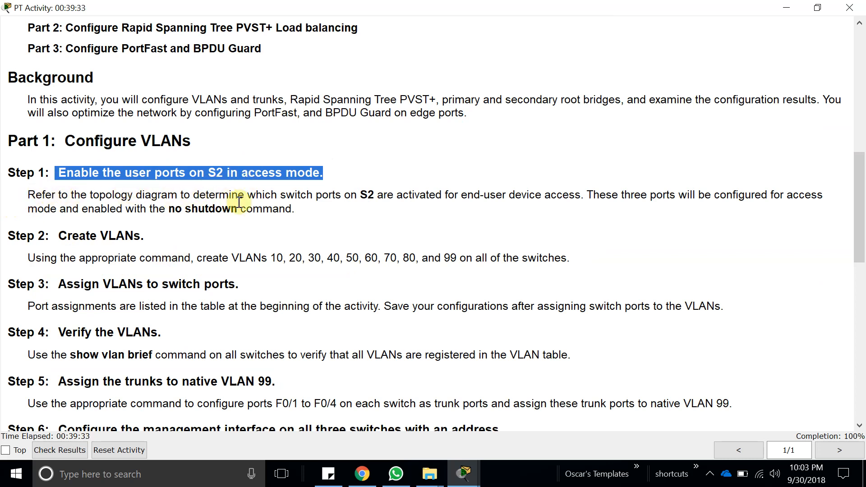
double_click(367, 195)
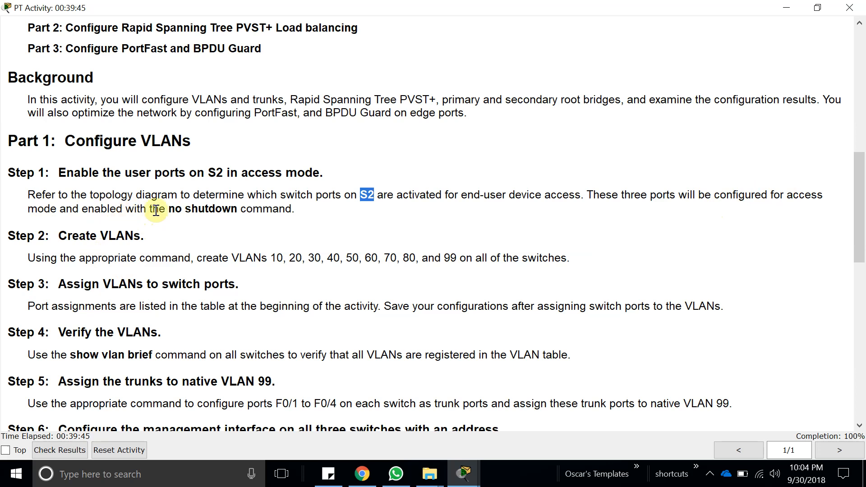
Return to the topology and spread out the PCs and port labels below S2.
left_click(787, 8)
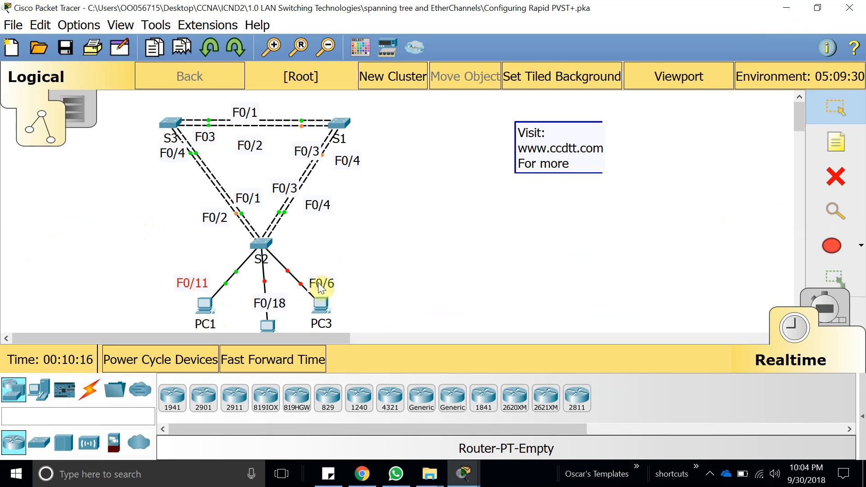
left_click_drag(318, 287, 324, 254)
left_click_drag(321, 303, 374, 292)
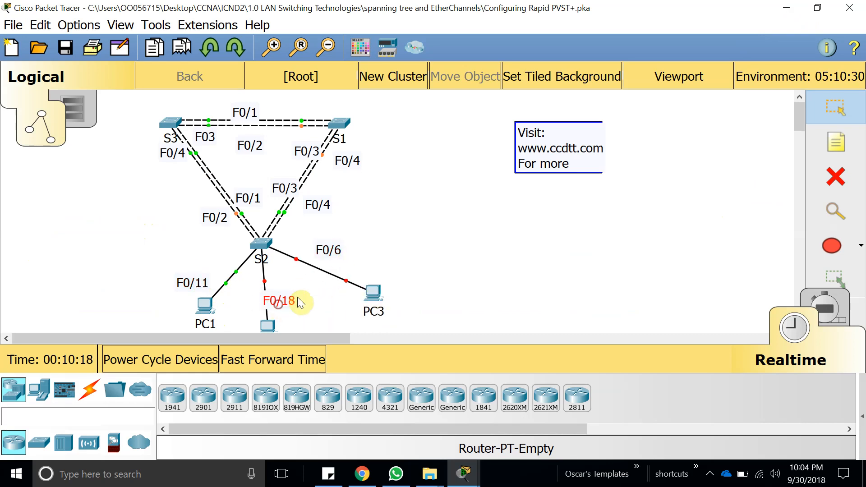
left_click_drag(266, 322, 269, 307)
left_click_drag(195, 285, 190, 306)
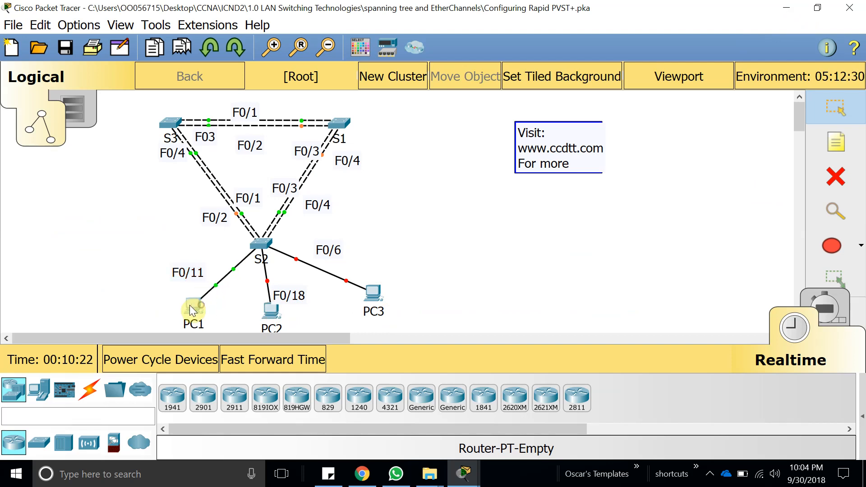
Open S2's command line interface at full window size and bring up its user prompt.
left_click(260, 246)
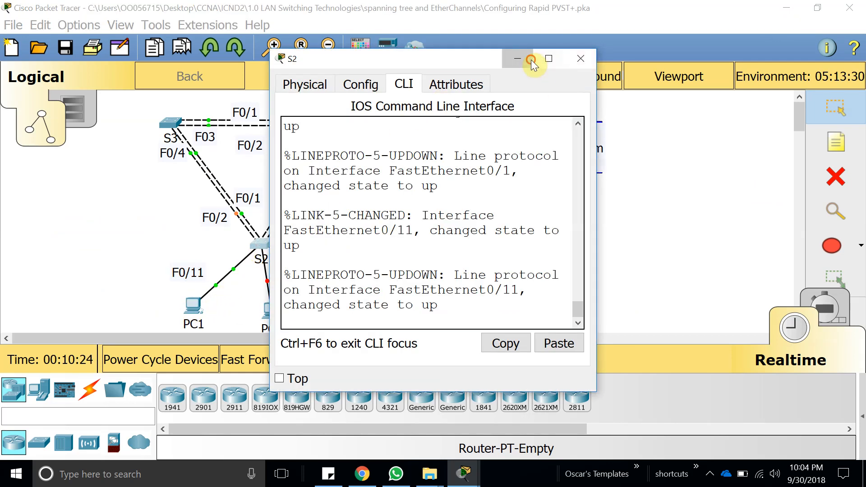
left_click(580, 58)
left_click(267, 239)
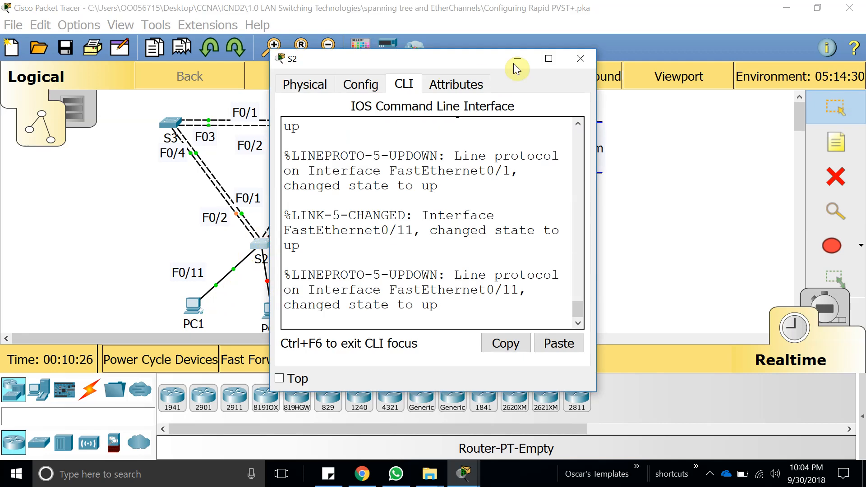
left_click(552, 58)
left_click(623, 123)
key("Return")
key("Return")
key("Return")
key("Return")
key("Return")
key("Return")
key("Return")
key("Return")
key("Return")
key("Return")
key("Return")
key("Return")
key("Return")
key("Return")
key("Return")
key("Return")
key("Return")
key("Return")
key("Return")
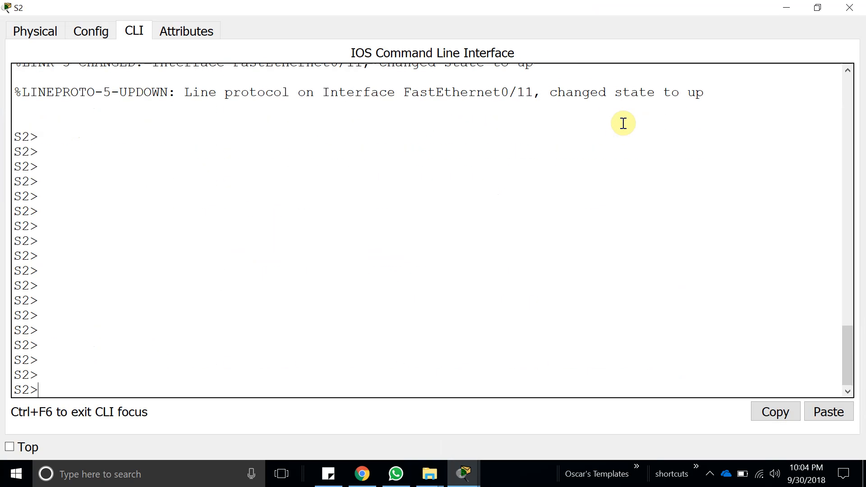
Enter privileged EXEC mode and global configuration mode on S2.
type("en")
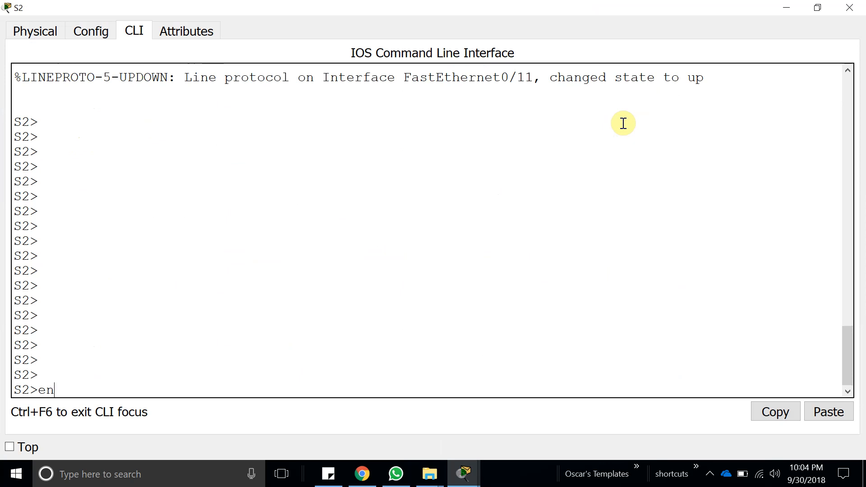
key("Tab")
key("Return")
key("Return")
key("Return")
type("conf")
key("Tab")
type("t")
key("Tab")
key("Return")
key("Return")
Begin an int range command on S2 and fit its window beside the topology diagram.
type("int ran")
key("Tab")
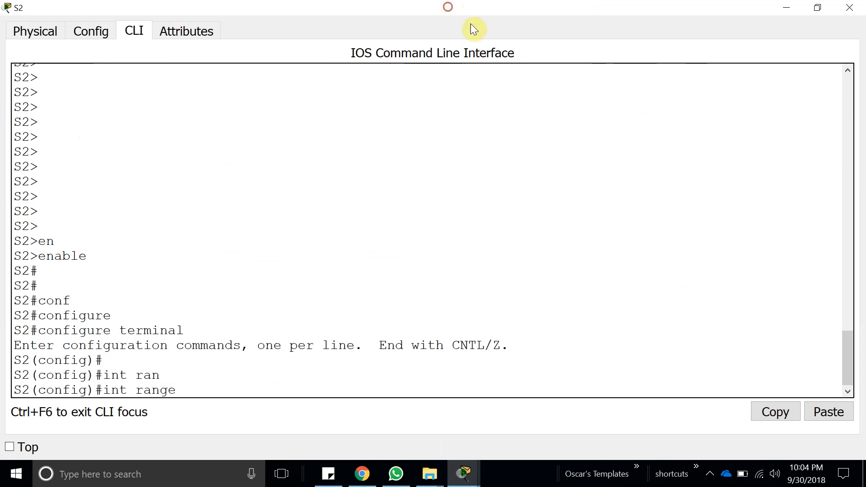
double_click(451, 7)
left_click_drag(625, 43, 578, 45)
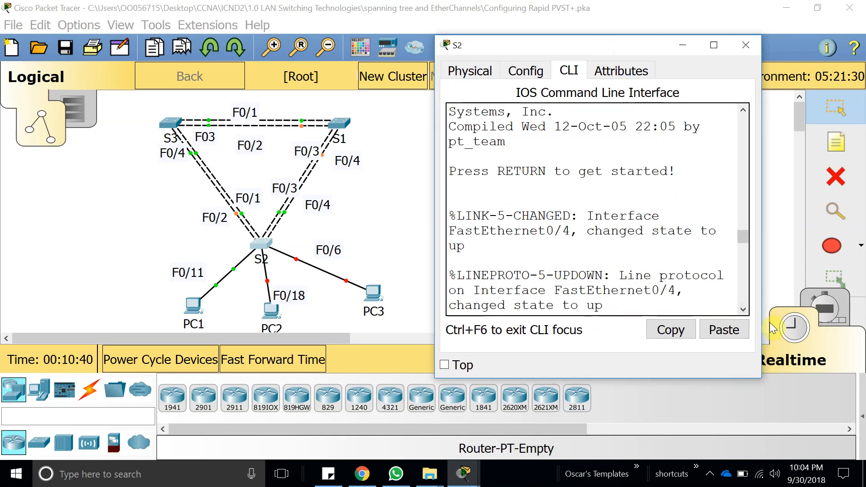
left_click_drag(762, 321, 863, 322)
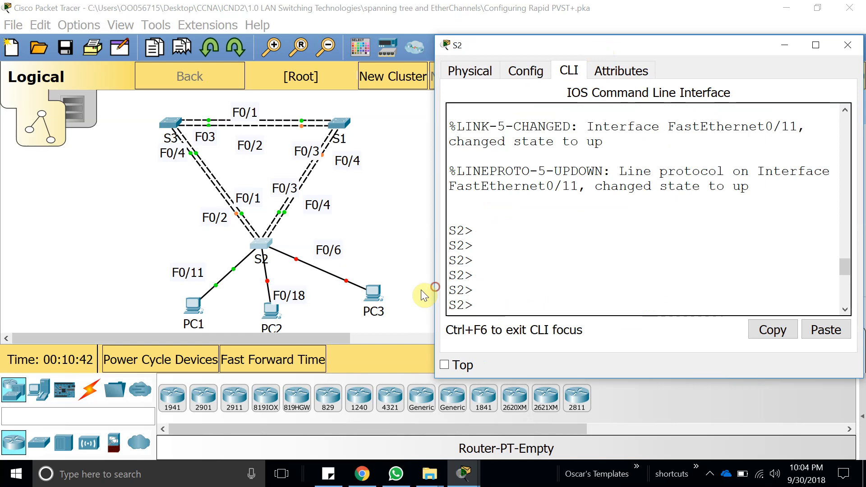
left_click_drag(435, 293, 386, 298)
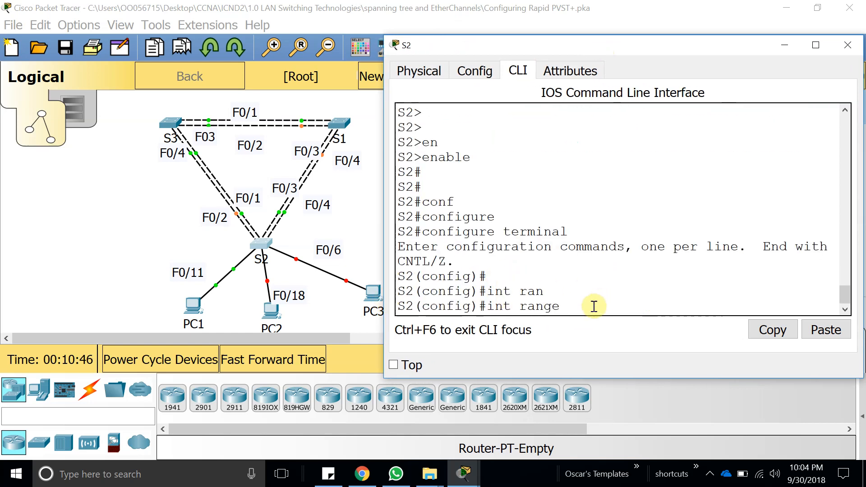
Complete the int range command with interfaces f0/6, f0/11 and f0/18 and run it.
type("f0/6, f")
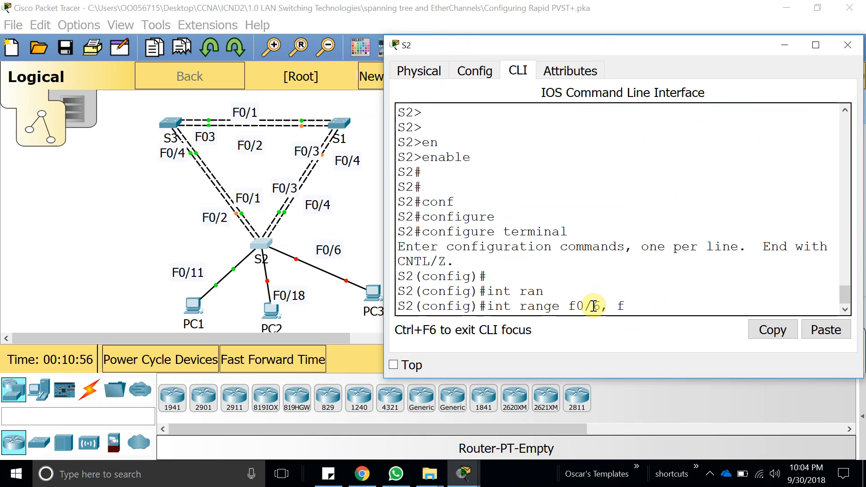
type("0")
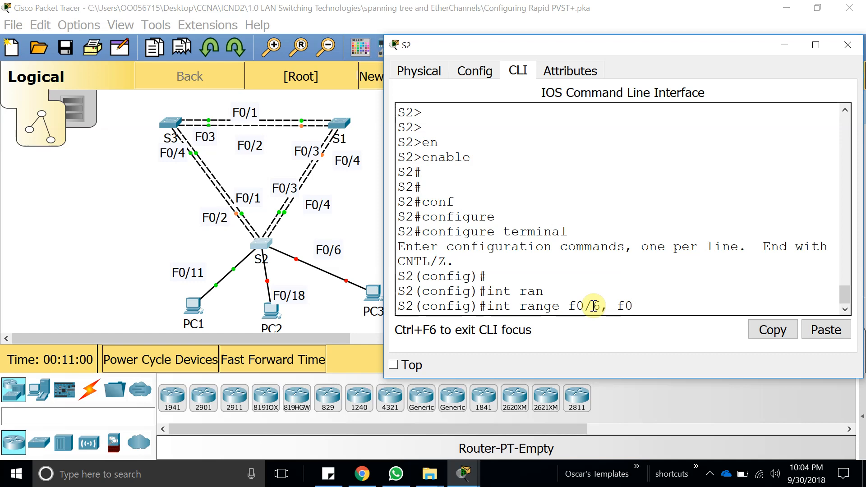
type("/11, f")
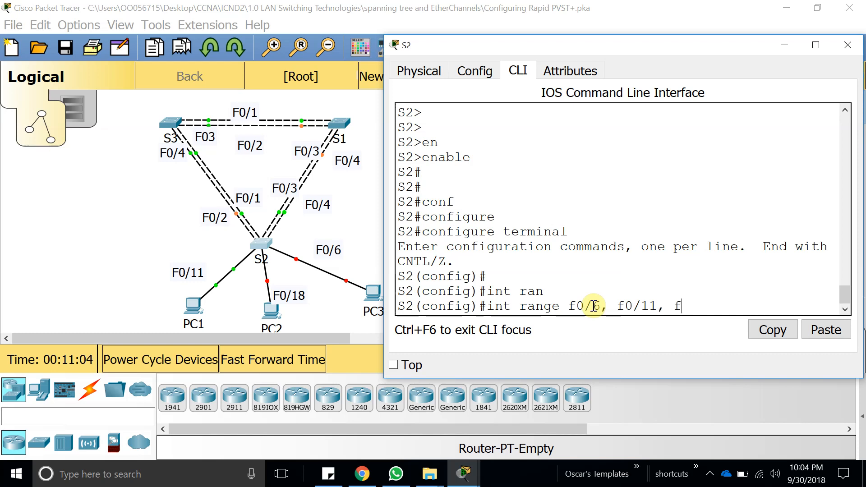
type("0/18")
key("Return")
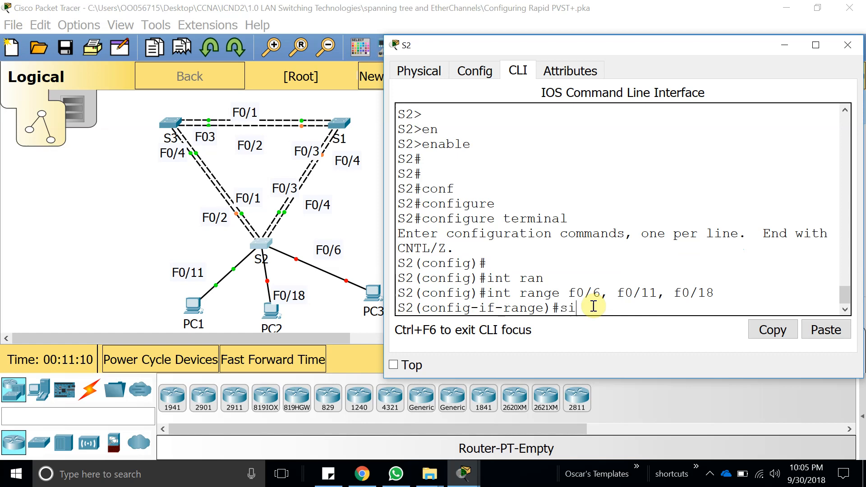
Set the selected interface range on S2 to access mode with switchport mode access.
type("sw")
key("Tab")
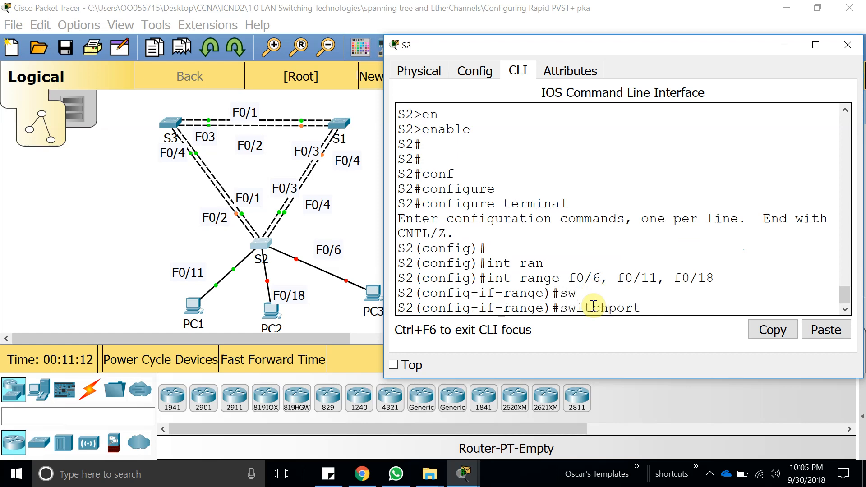
type("mo")
key("Tab")
type("acc")
key("Tab")
key("Return")
key("Return")
key("Return")
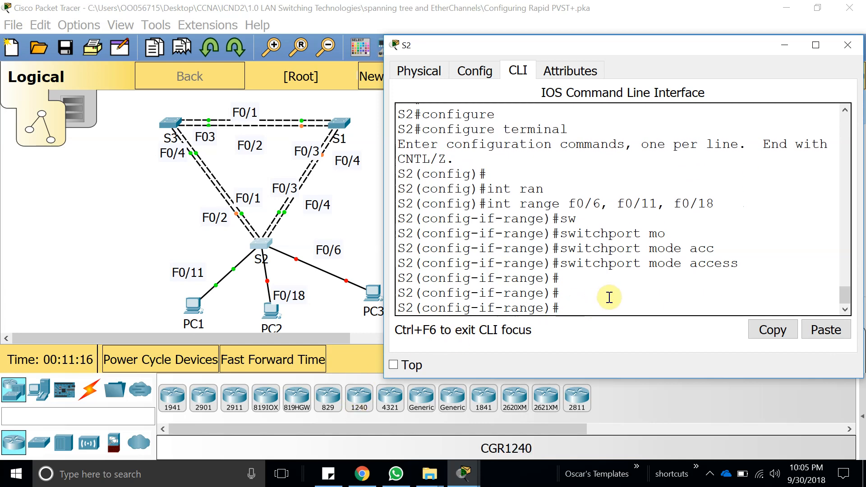
Enable the selected S2 interface range with the no shutdown command.
type("no shu")
key("Tab")
key("Return")
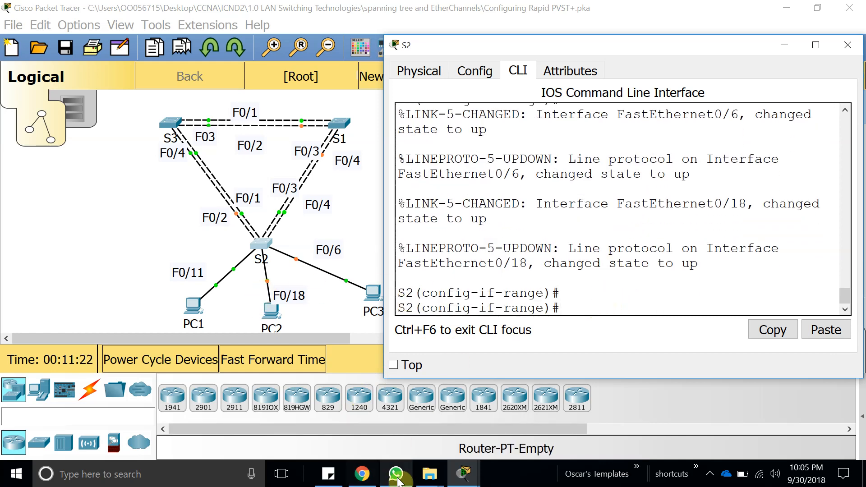
Reopen the activity instructions and read which VLANs Step 2 requires on all switches.
mouse_move(463, 473)
left_click(478, 413)
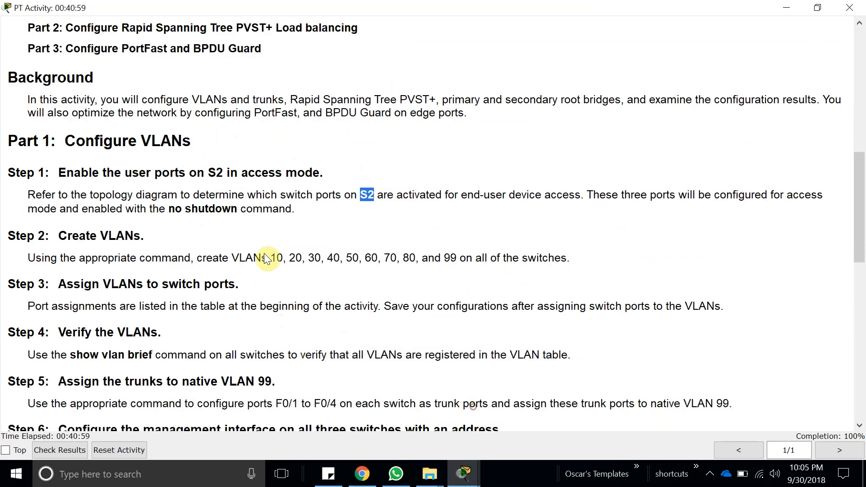
left_click_drag(317, 217, 191, 208)
left_click(190, 222)
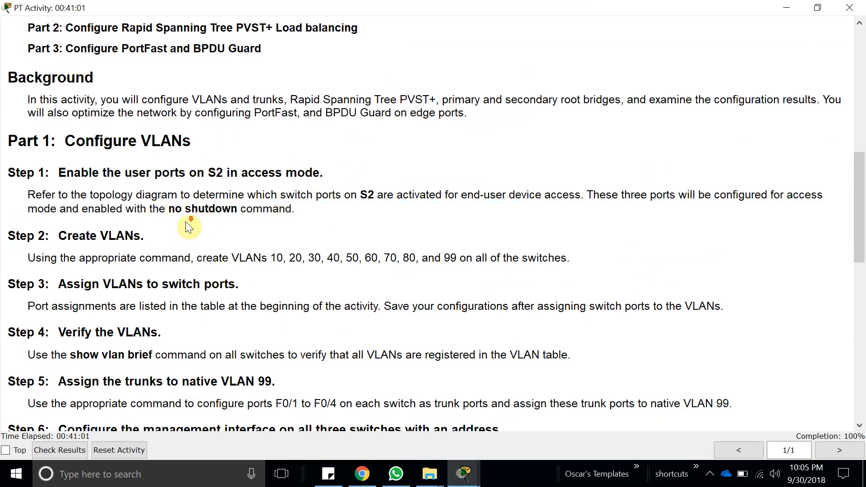
scroll(190, 226, "down", 1)
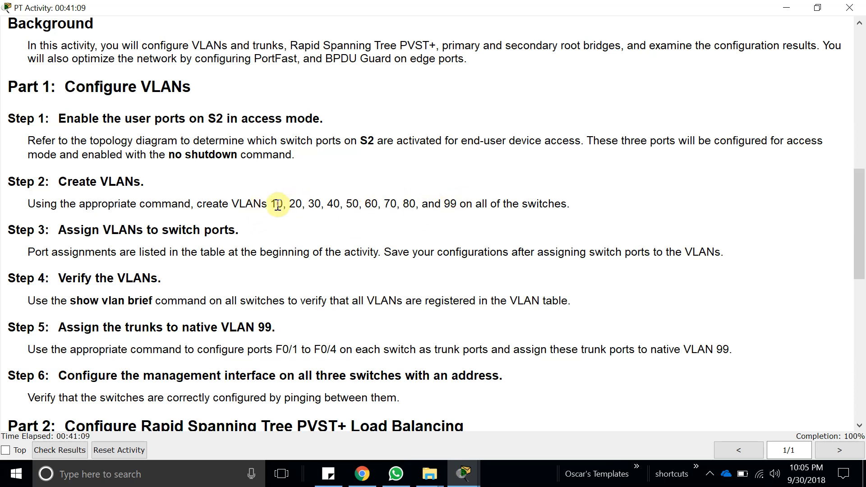
left_click_drag(271, 203, 412, 198)
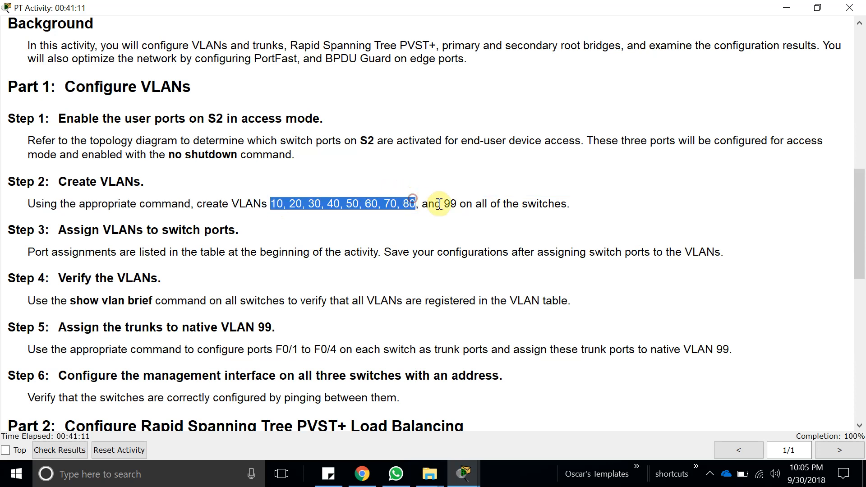
double_click(449, 204)
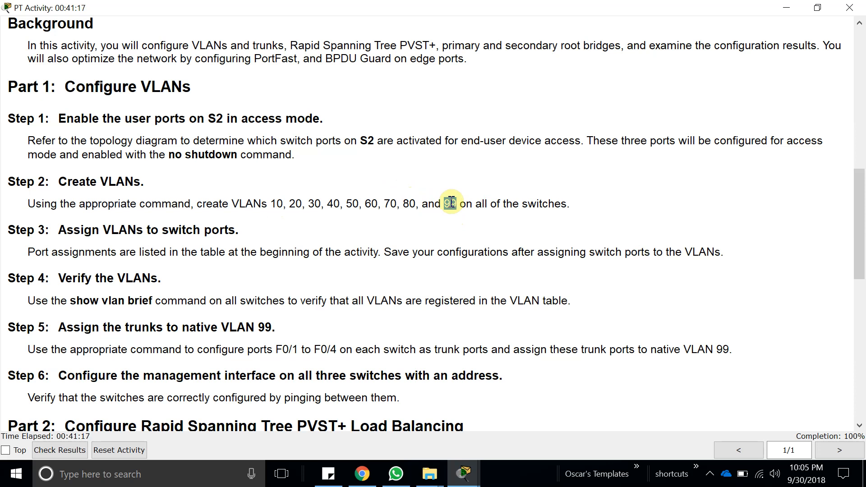
Place a text note in the empty area of the topology workspace and enter "vlan 10" in it.
left_click(785, 11)
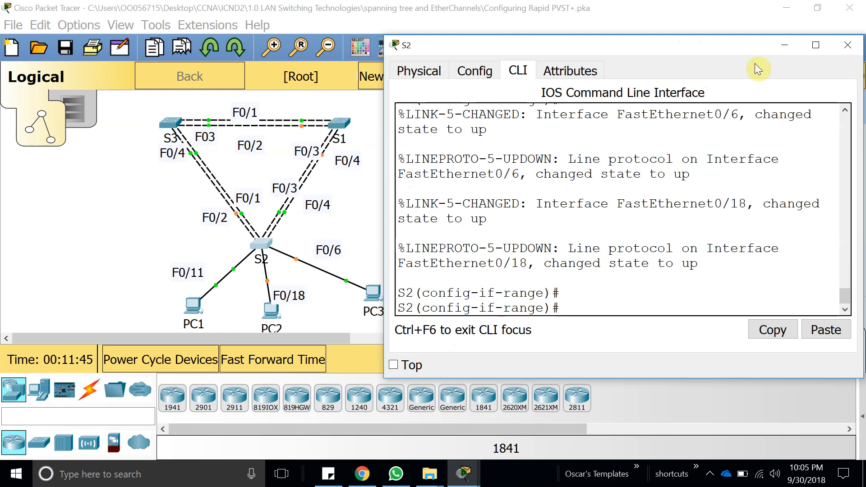
left_click(787, 47)
key("n")
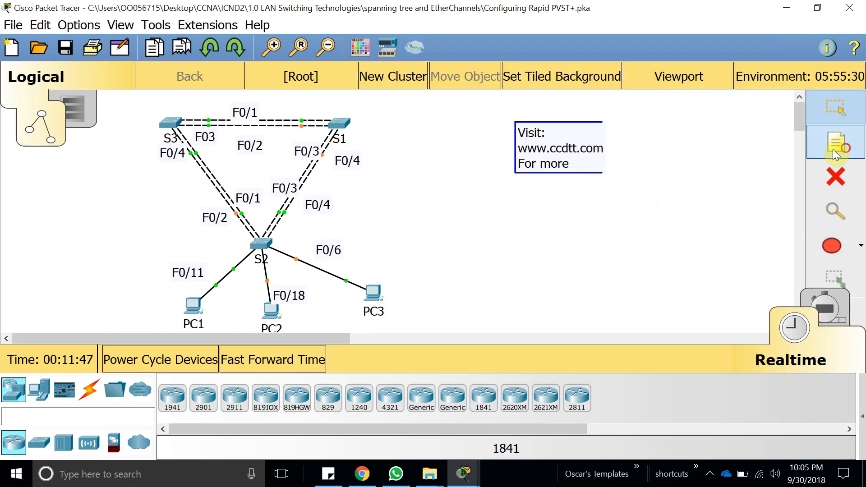
left_click(498, 255)
type("vla")
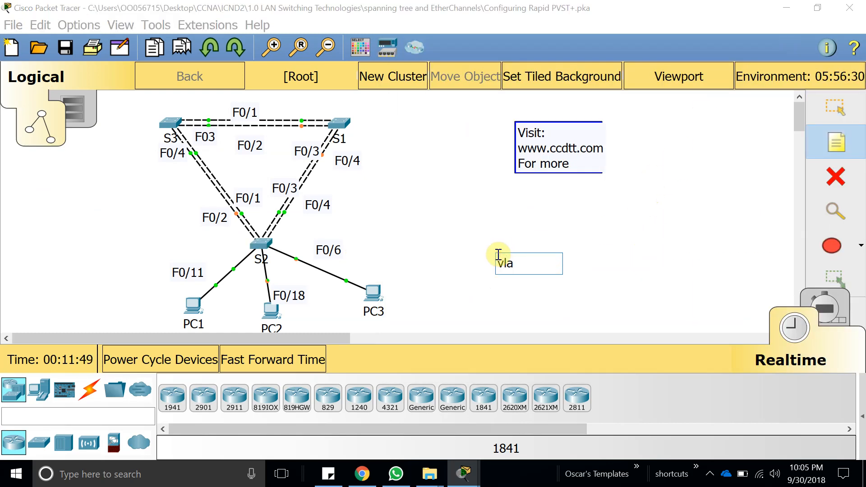
type("n 10")
Copy the note's "vlan 10" line and repeat it on new lines until the note holds seven of them.
key("ctrl+a")
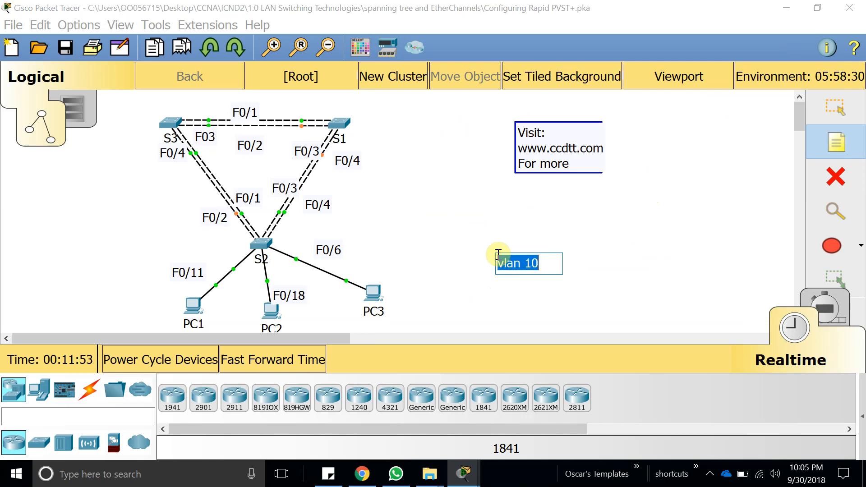
key("ctrl+c")
key("Right")
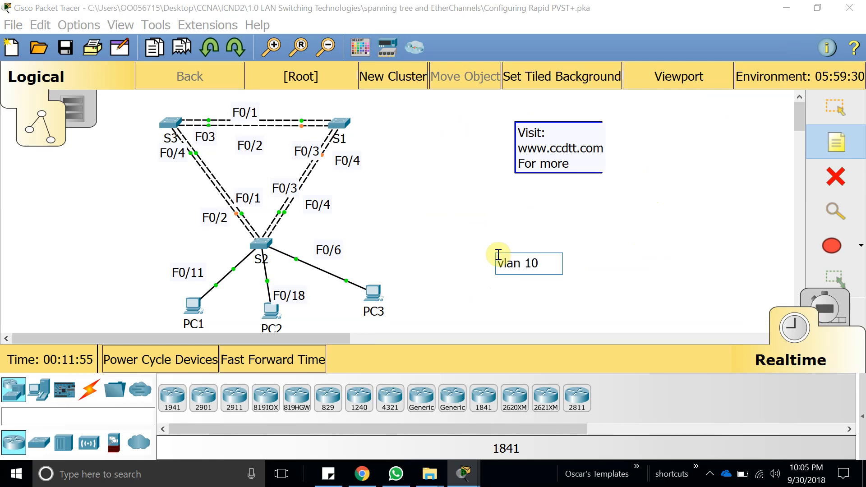
key("Return")
key("ctrl+v")
key("Return")
key("ctrl+v")
key("Return")
key("ctrl+v")
key("Return")
key("ctrl+v")
key("Return")
key("ctrl+v")
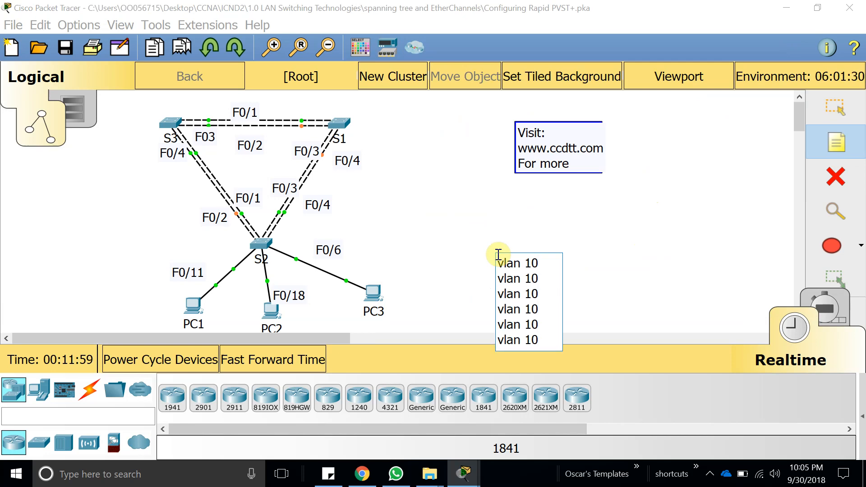
key("Return")
key("ctrl+v")
Renumber the repeated lines in the note to vlan 20, 30, 40, 50, 60 and 70, keeping the first as vlan 10.
key("Up")
key("Right")
key("Right")
key("Right")
key("Right")
key("BackSpace")
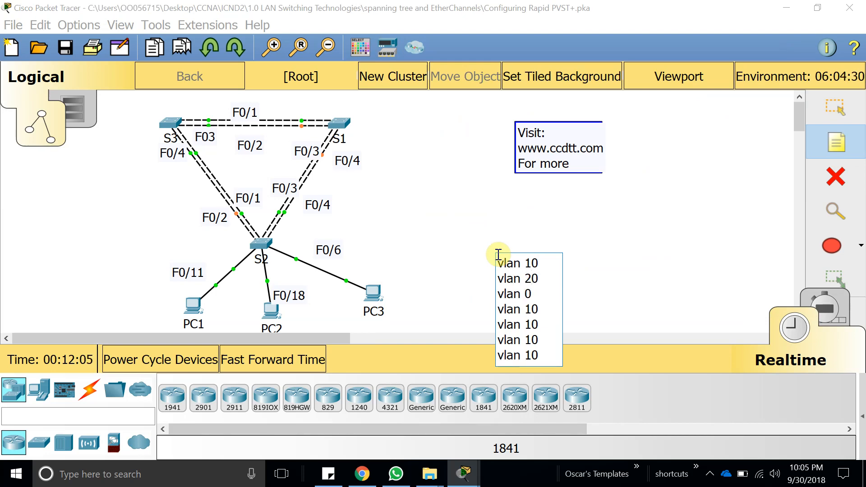
type("3")
key("BackSpace")
type("4")
key("BackSpace")
type("5")
key("BackSpace")
type("6")
key("BackSpace")
type("7")
Append the lines "vlan 80" and "vlan 99" to the end of the note.
key("Return")
key("ctrl+v")
key("BackSpace")
key("BackSpace")
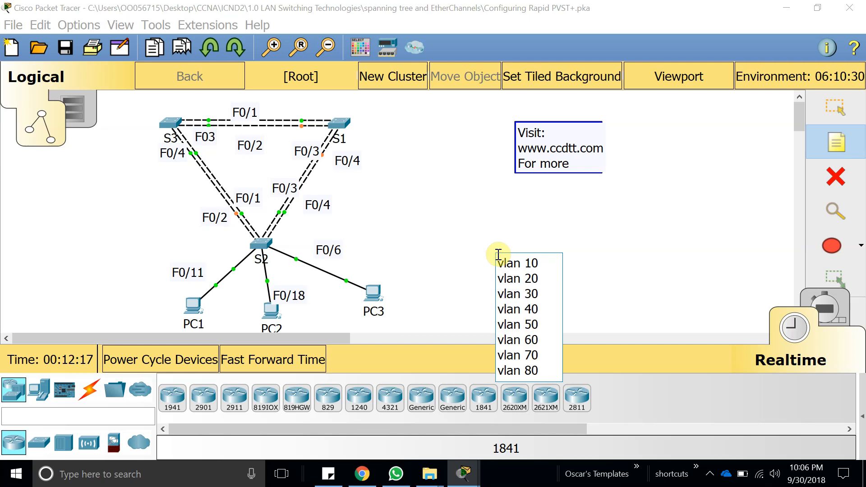
type("80")
key("Return")
key("ctrl+v")
key("BackSpace")
type("99")
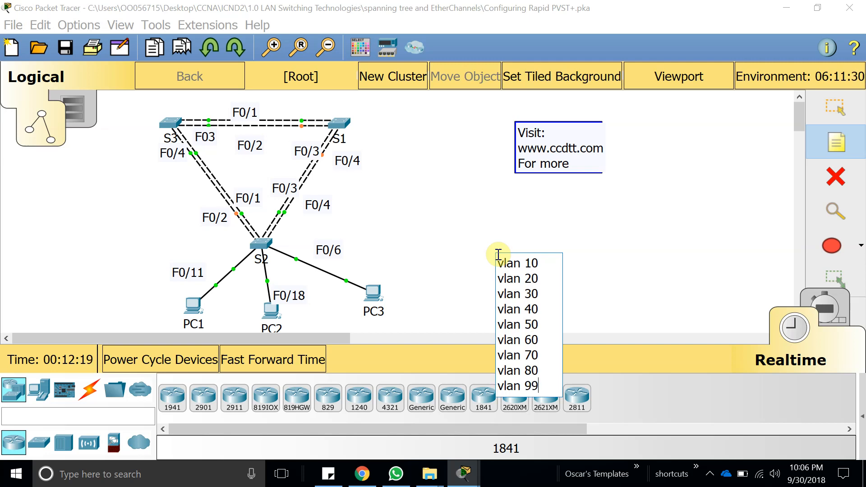
Copy the complete VLAN list from the note and finish editing it.
key("ctrl+a")
key("ctrl+c")
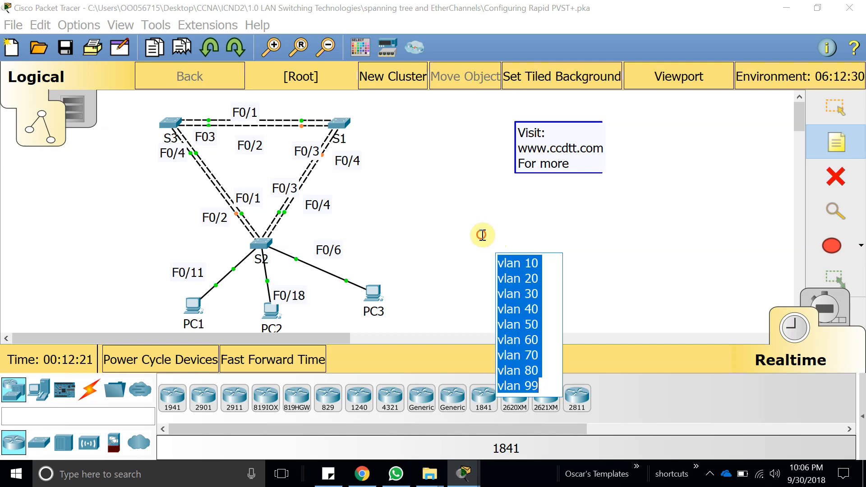
left_click(482, 237)
key("Escape")
In S2's CLI, exit to global configuration mode and paste the copied list to create VLANs 10, 20, 30, 40, 50, 60, 70, 80 and 99.
left_click(256, 248)
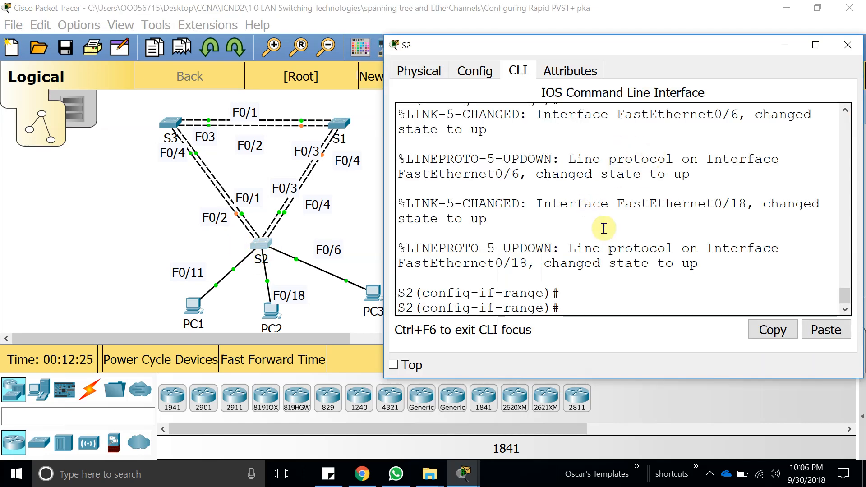
double_click(619, 45)
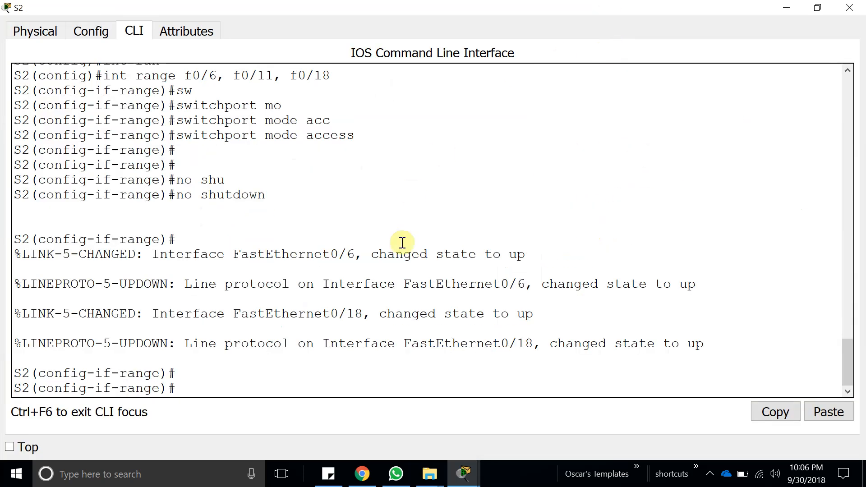
type("exit")
key("Return")
key("Return")
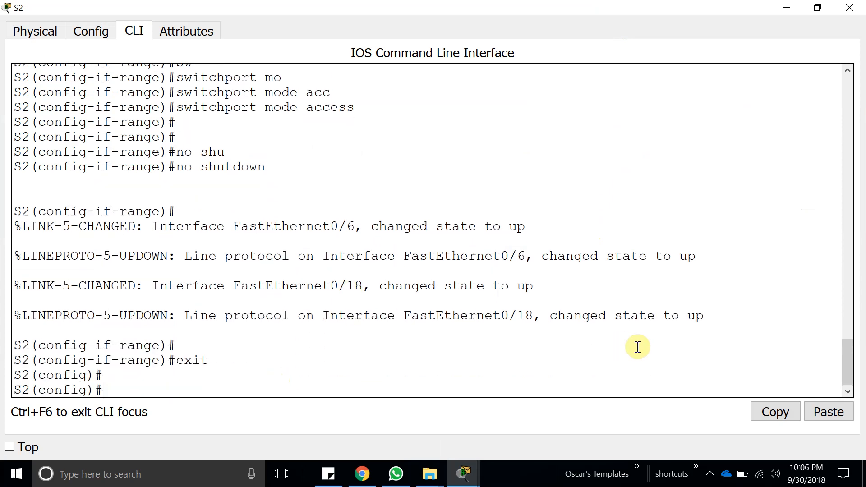
left_click(829, 412)
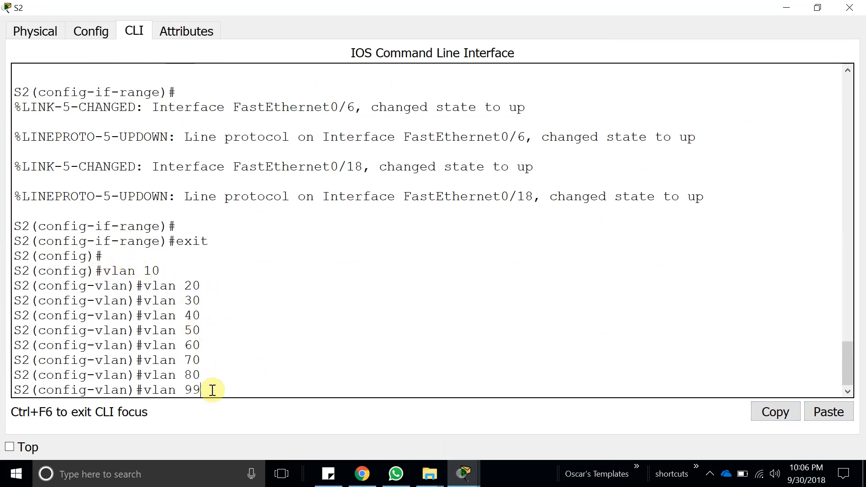
key("Return")
key("Return")
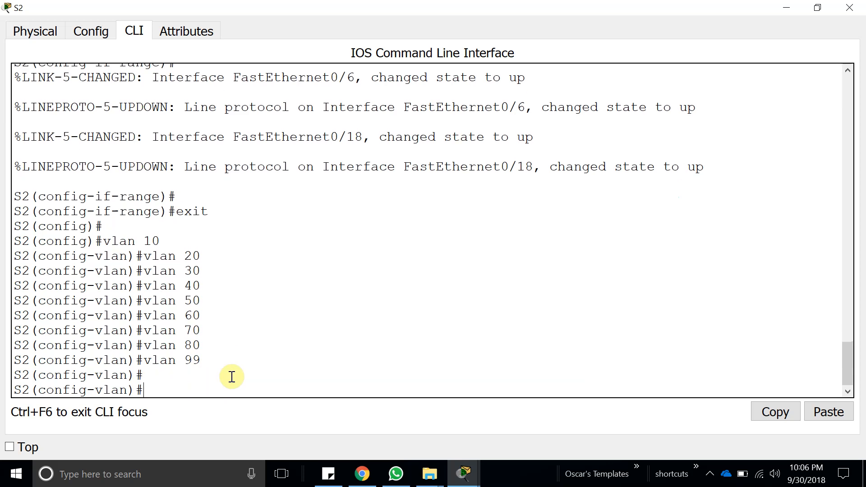
Leave configuration mode on S2 with end, check its VLANs with show vlan, and close the S2 window.
key("Return")
key("Return")
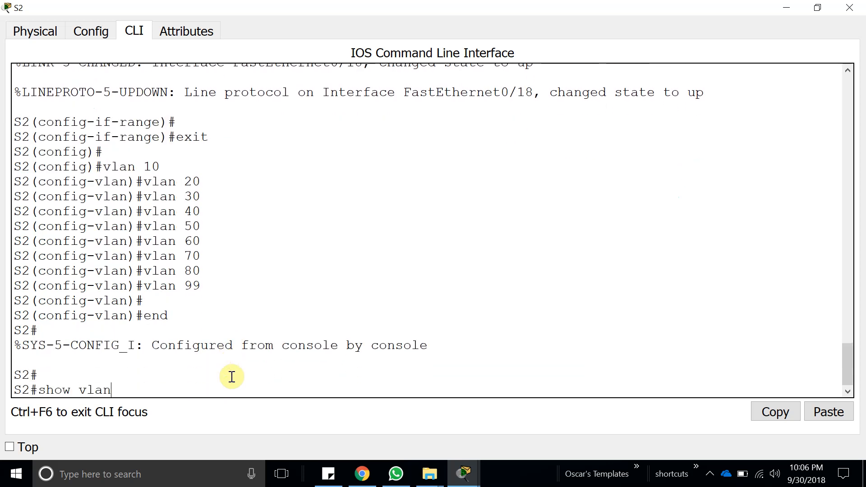
key("Return")
left_click_drag(141, 323, 17, 201)
left_click(256, 260)
left_click(849, 8)
Open S3's CLI and enter global configuration mode with enable and configure terminal.
left_click(170, 136)
left_click(422, 163)
key("Return")
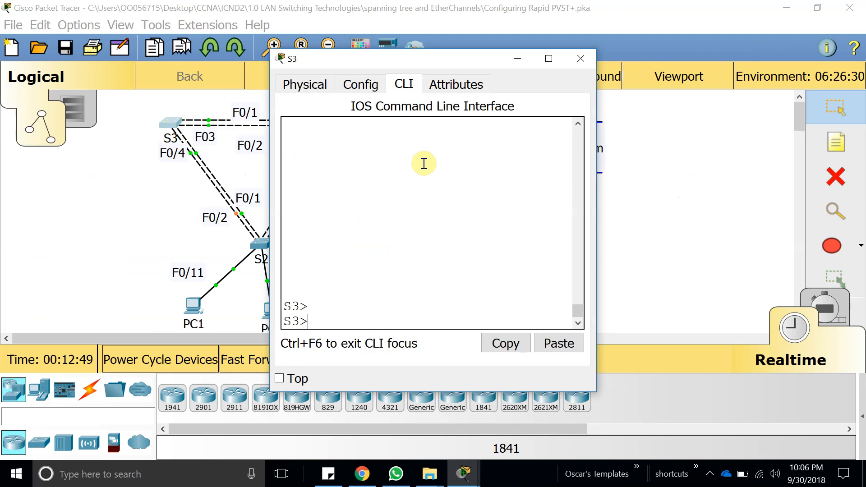
type("enable")
key("Return")
key("Return")
type("co")
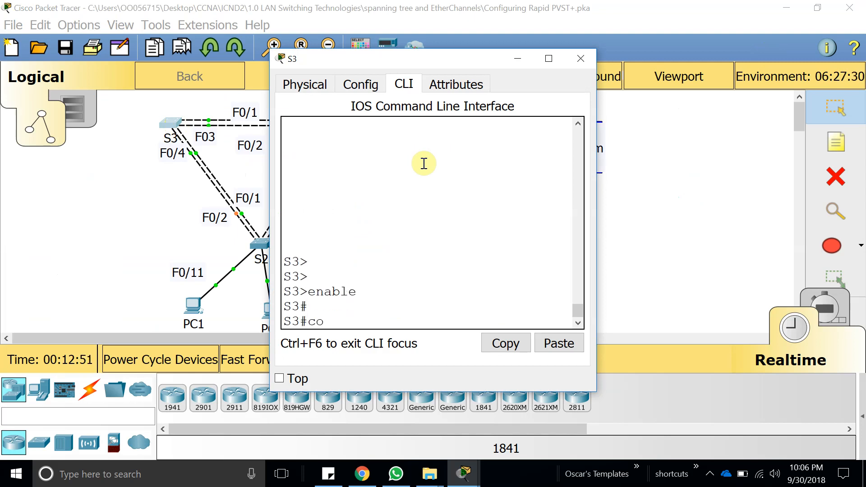
type("nfi")
key("Tab")
type("ter")
key("Tab")
key("Return")
key("Return")
Paste the copied list into S3's CLI to create VLANs 10, 20, 30, 40, 50, 60, 70, 80 and 99.
key("Return")
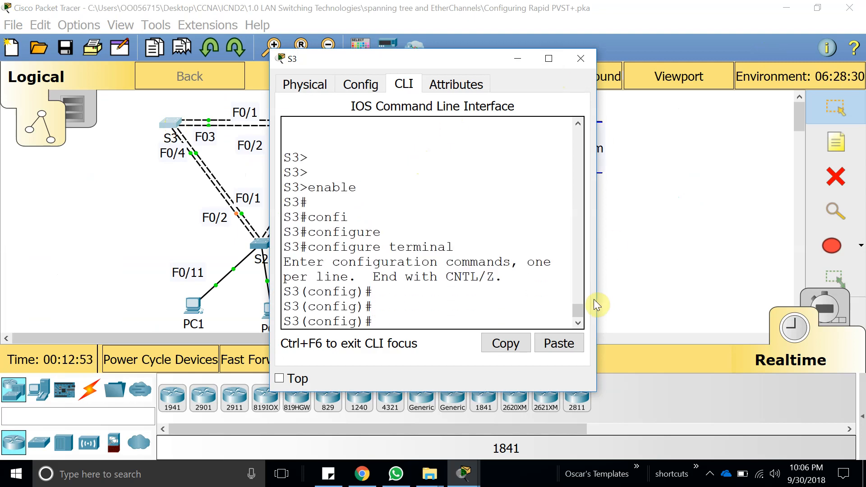
left_click(559, 343)
Leave configuration mode on S3 with end, check its VLANs with show vlan, and close the S3 window.
key("Return")
key("Return")
type("en")
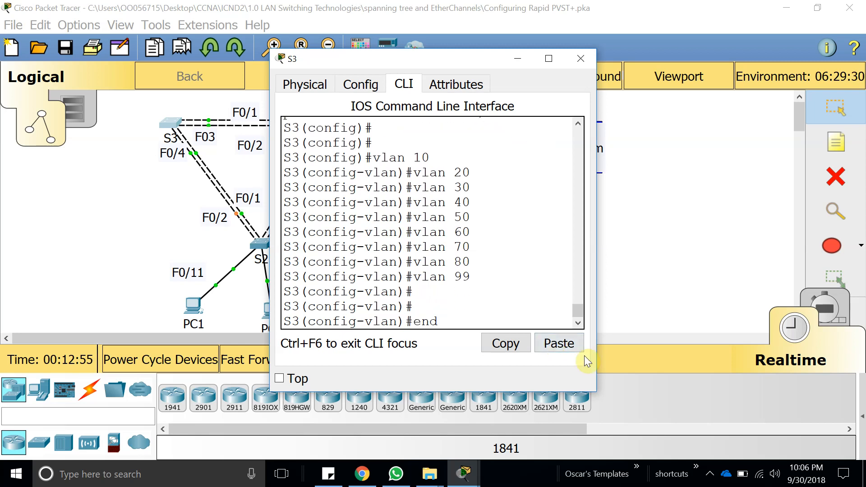
type("d")
key("Return")
type("show vlan")
key("Return")
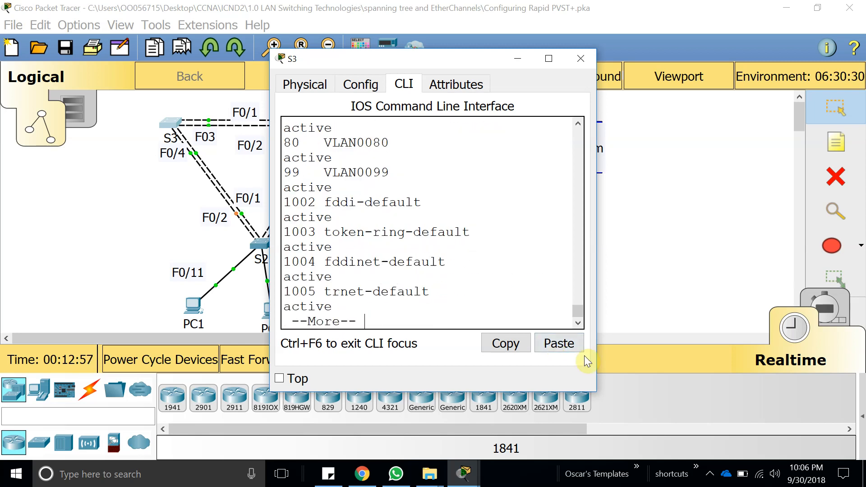
left_click(549, 58)
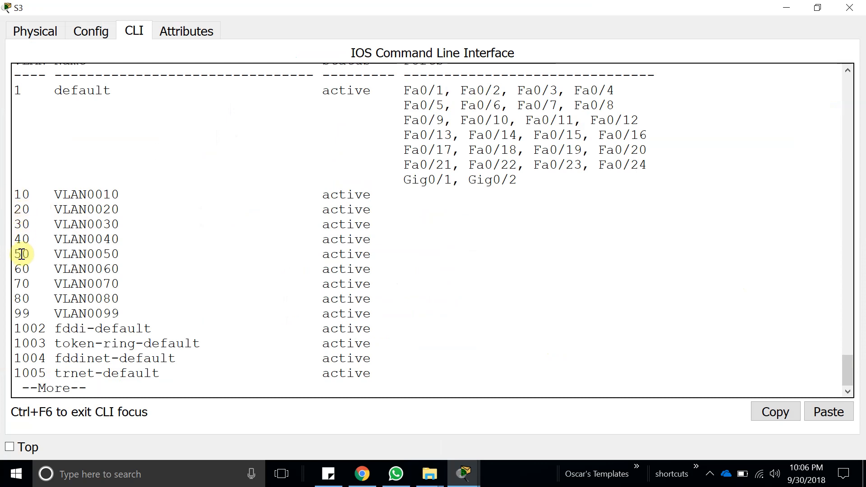
left_click(852, 13)
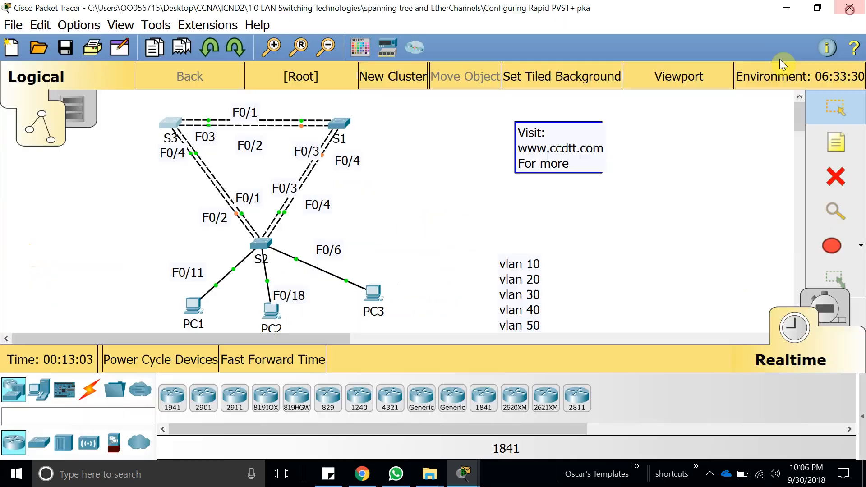
Open S1's CLI and enter global configuration mode with enable and config t.
left_click(337, 128)
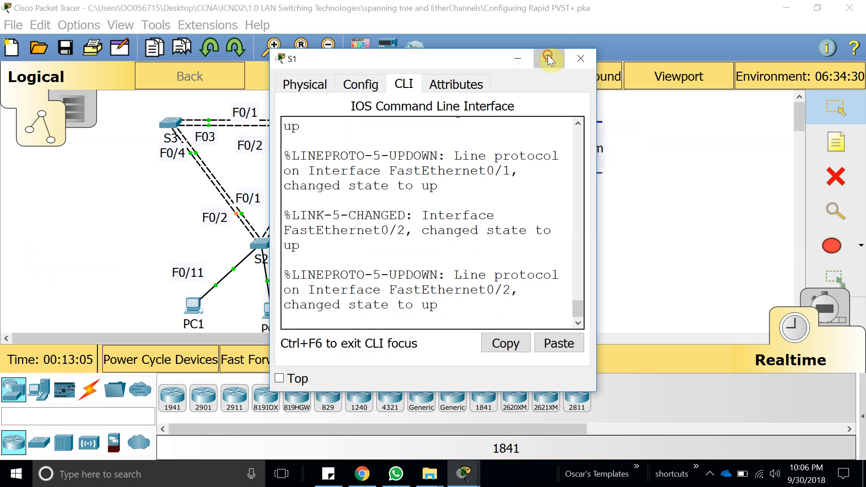
left_click(549, 58)
key("Return")
key("Return")
key("Return")
key("Return")
type("enable")
key("Return")
key("Return")
key("Return")
type("config")
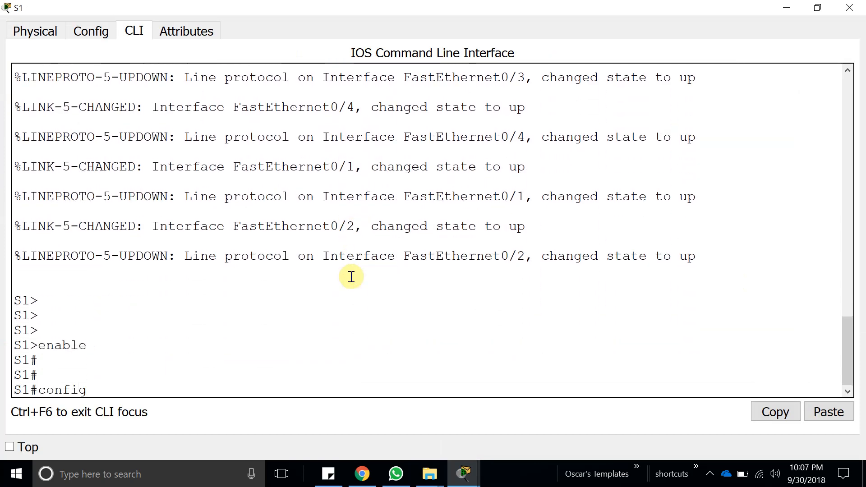
type(" t")
key("Return")
key("Return")
Paste the copied list on S1 to create VLANs 10, 20, 30, 40, 50, 60, 70, 80 and 99, and check them with show vlan.
left_click(832, 414)
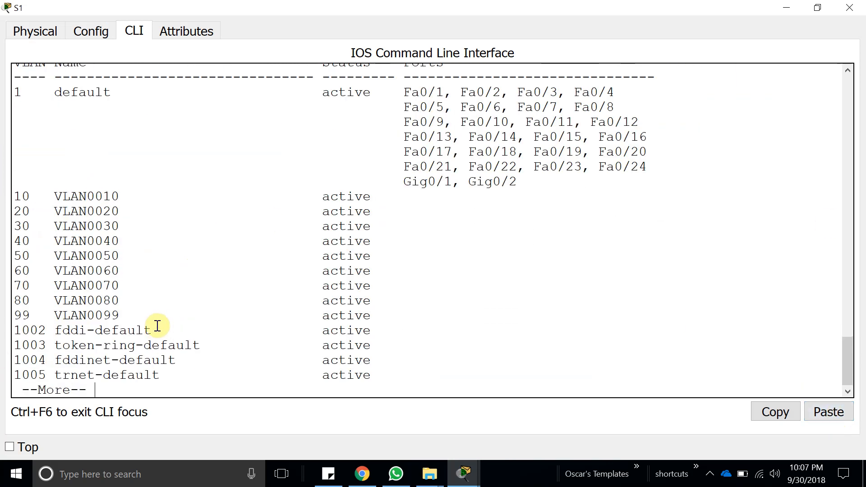
left_click_drag(151, 321, 23, 165)
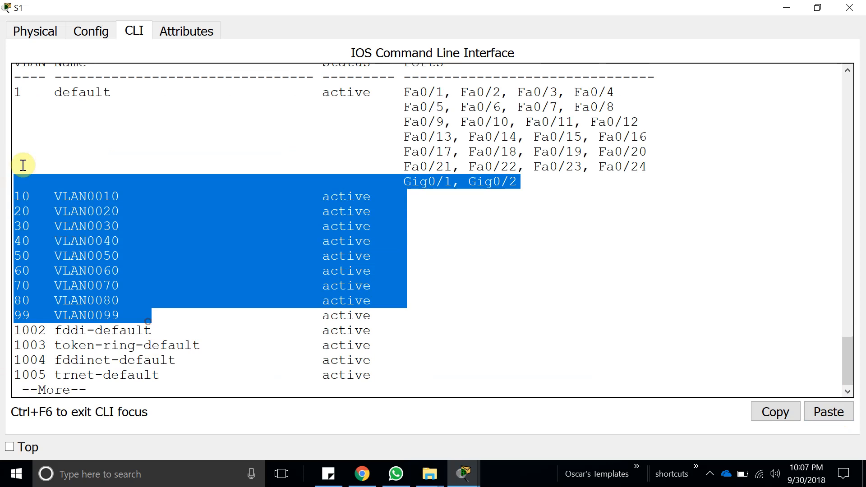
Reopen the activity instructions and read Step 3 and the Switch Port Assignment Specifications table for S2's port-to-VLAN assignments.
left_click(461, 474)
left_click(464, 409)
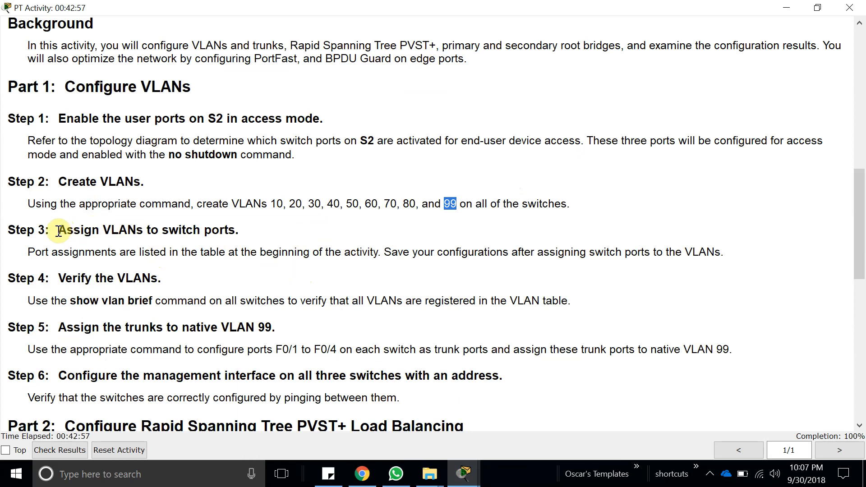
left_click_drag(58, 232, 246, 232)
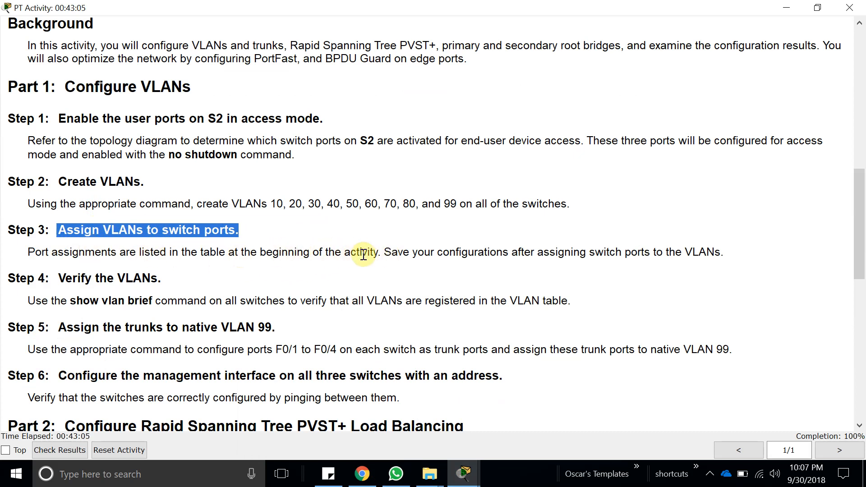
scroll(523, 251, "up", 10)
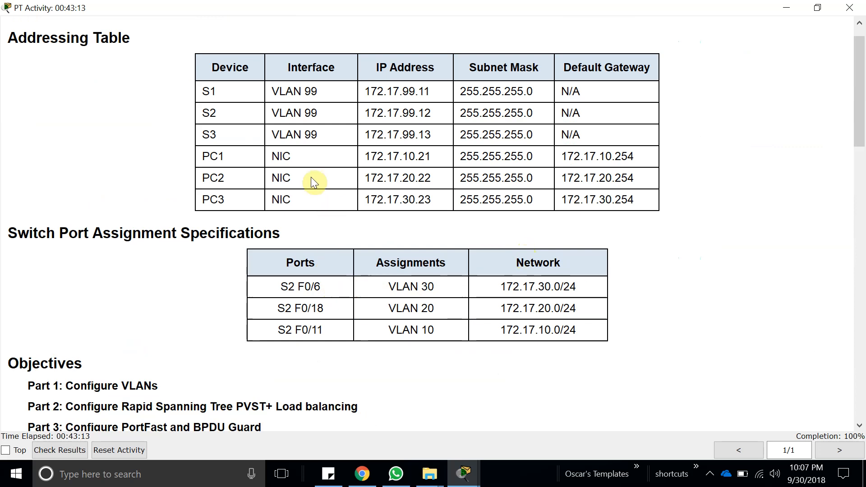
left_click_drag(275, 289, 314, 289)
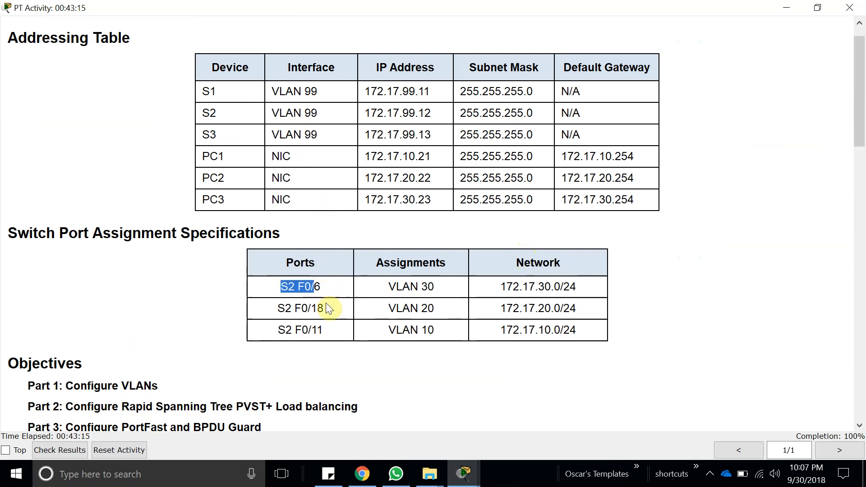
left_click_drag(388, 287, 439, 288)
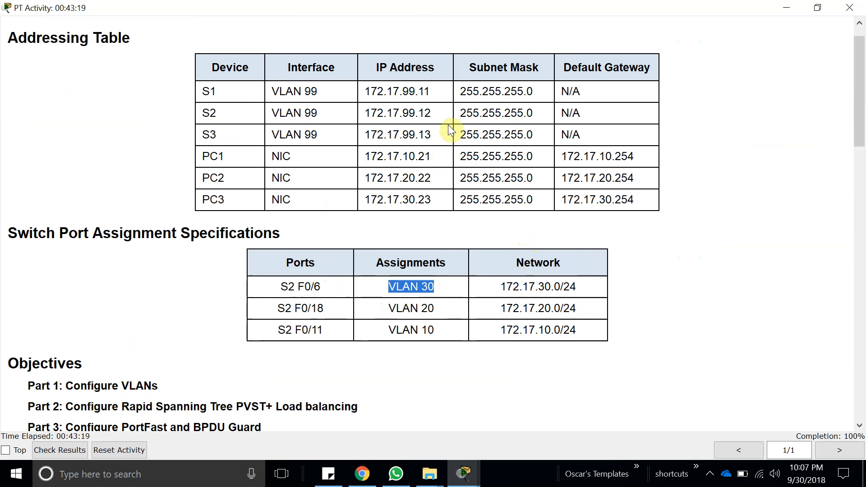
Minimize the S1 window and the activity instructions to bring the topology workspace back into view.
left_click_drag(429, 5, 566, 126)
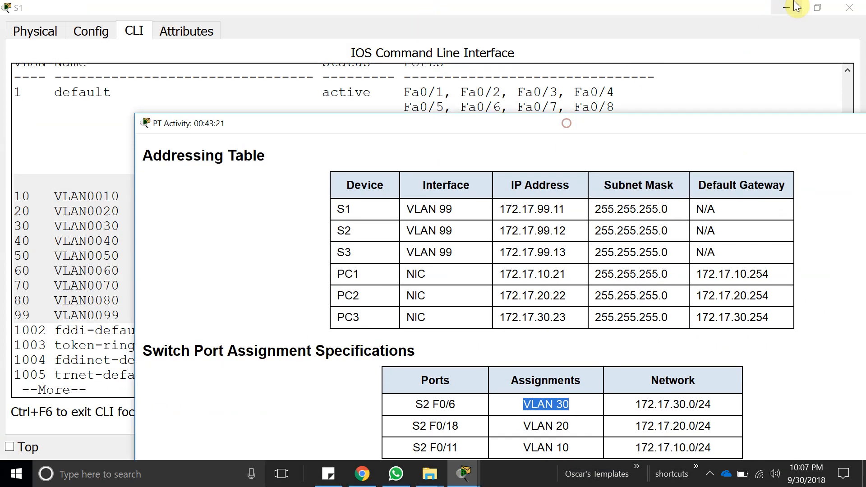
left_click(784, 8)
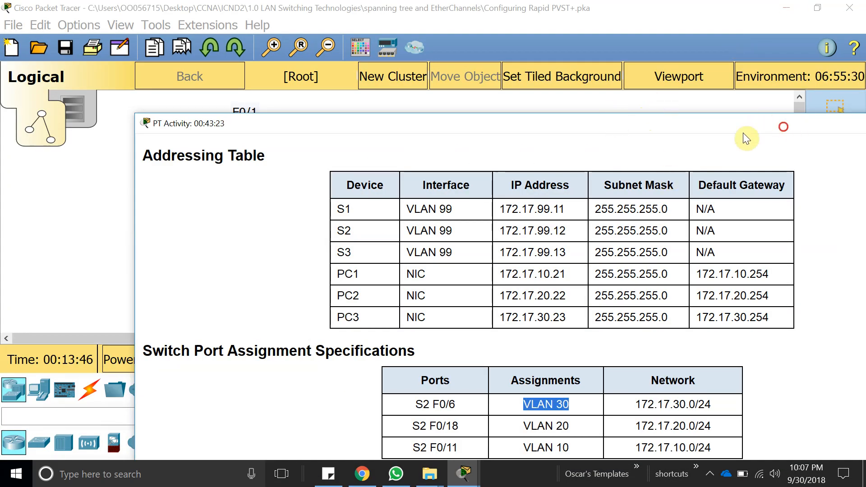
double_click(784, 128)
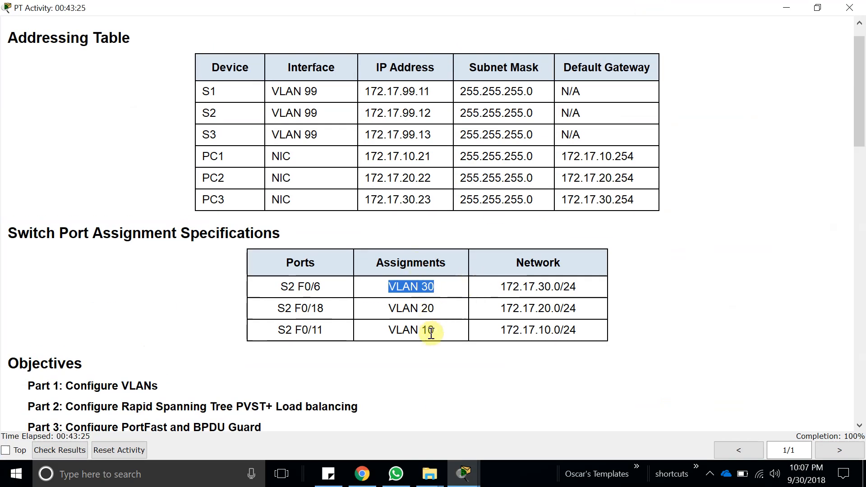
left_click(787, 8)
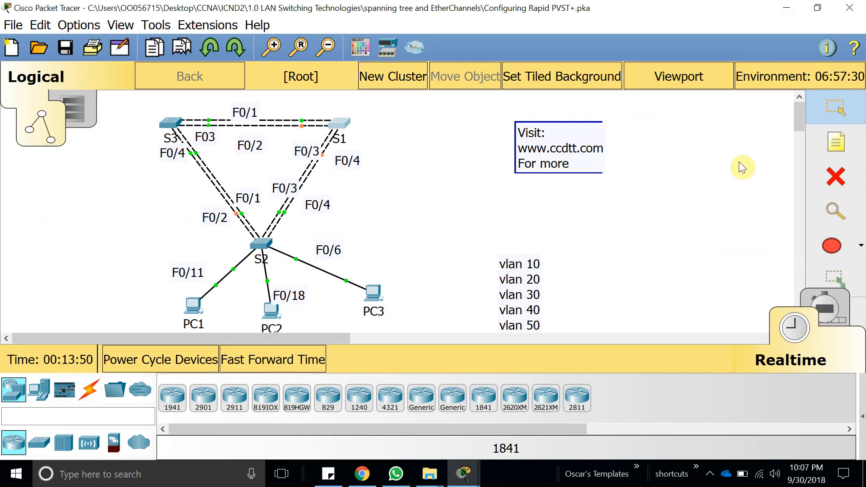
Place a text note just above PC3 in the topology and enter "Vlan 30" in it.
left_click(836, 142)
left_click(377, 255)
type("Vlan ")
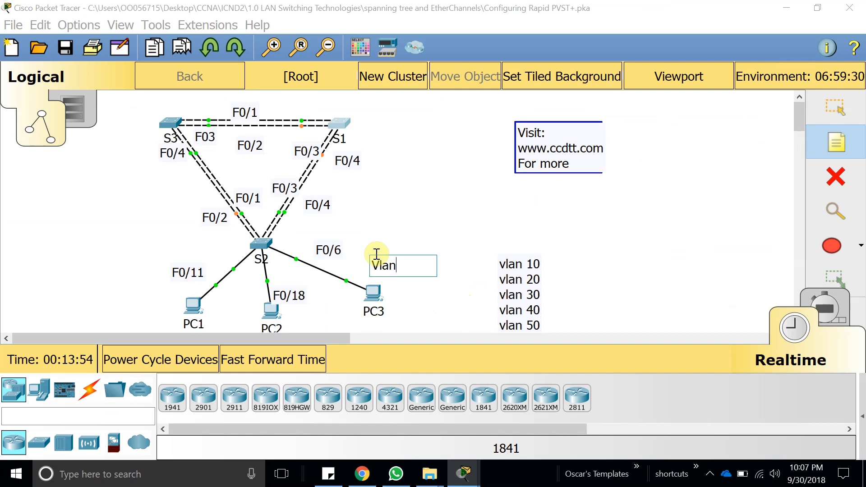
type("30")
Add the text note "Vlan 20" beside PC2 and the text note "Vlan 10" beside PC1 in the topology, leaving note placement.
left_click(300, 325)
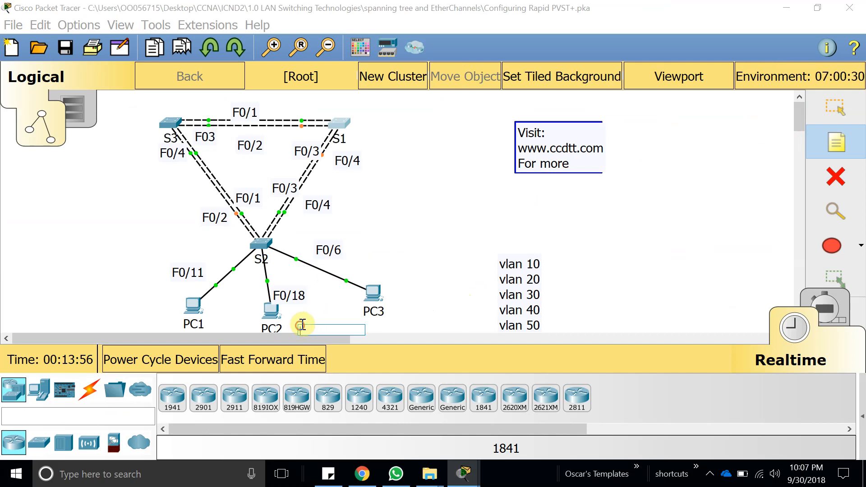
type("Vlan")
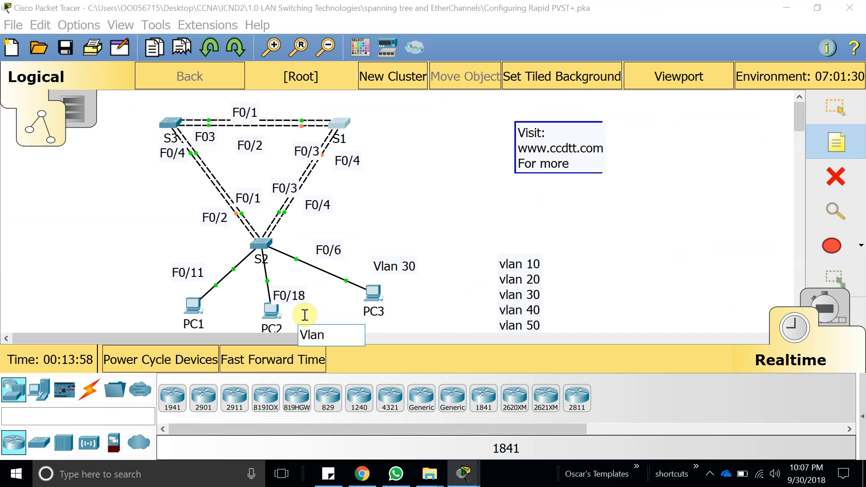
type(" 20")
left_click(126, 291)
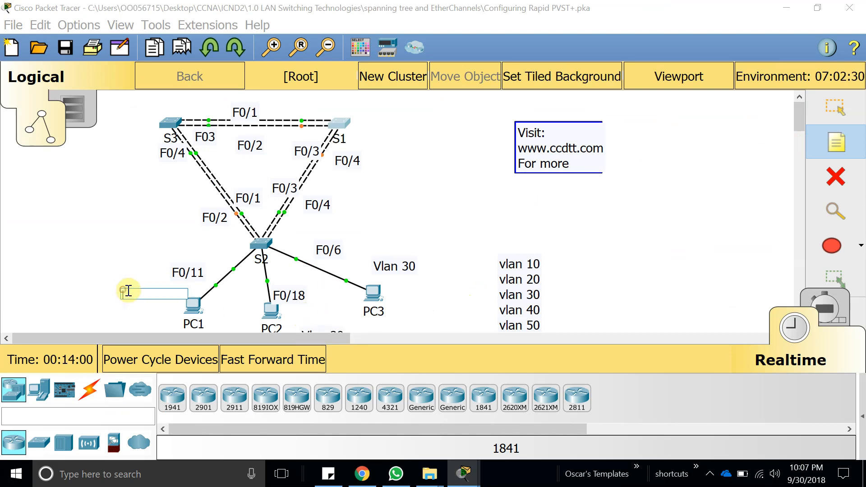
type("Vlan 10")
key("Escape")
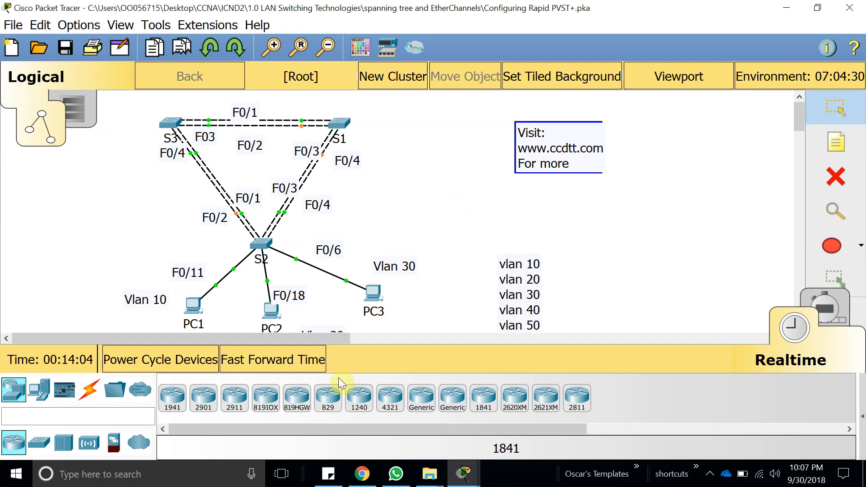
Check the VLAN for S2 F0/11 in the activity's Switch Port Assignment Specifications table, and return to the topology.
mouse_move(463, 474)
left_click(454, 414)
triple_click(396, 333)
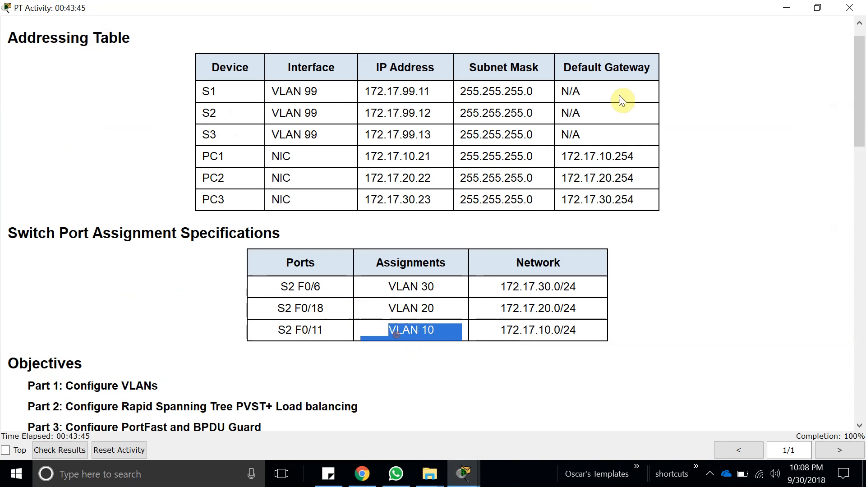
left_click(786, 8)
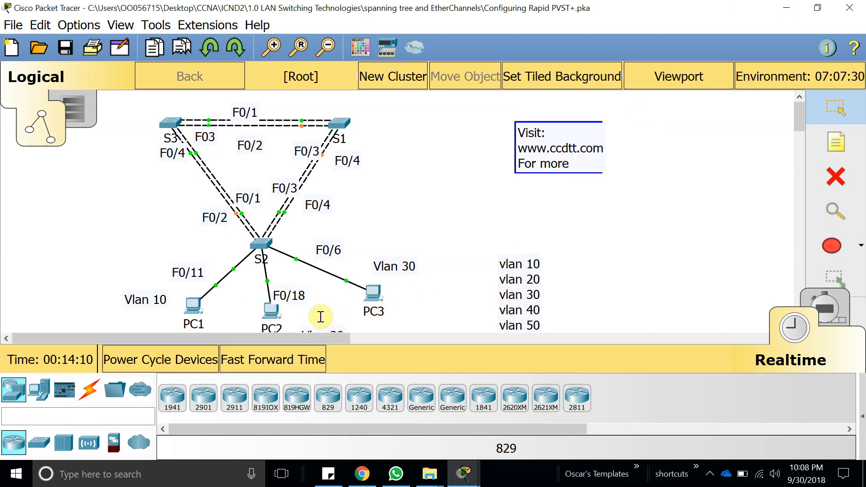
Nudge the F0/18 label closer to PC2 and shift the Vlan 30 note slightly up and away from PC3.
left_click_drag(292, 298, 306, 308)
left_click_drag(397, 267, 386, 255)
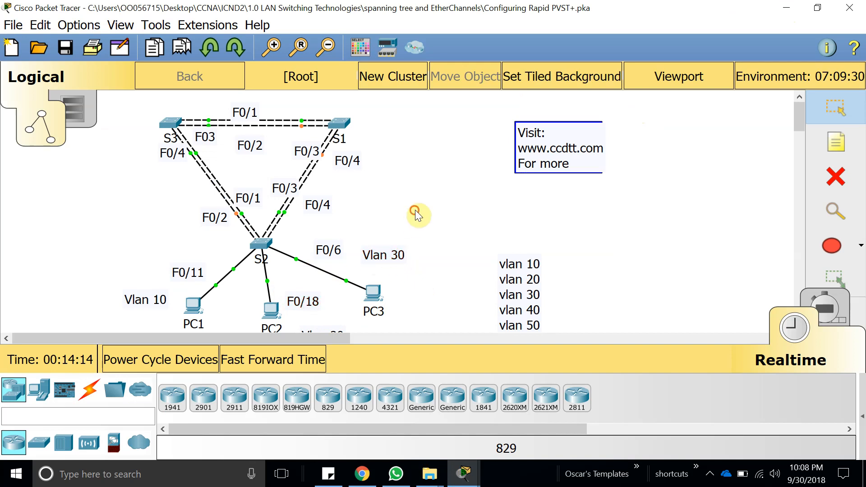
Open S2's command line in a maximized window, finish paging the VLAN listing and enter global configuration mode.
left_click(276, 249)
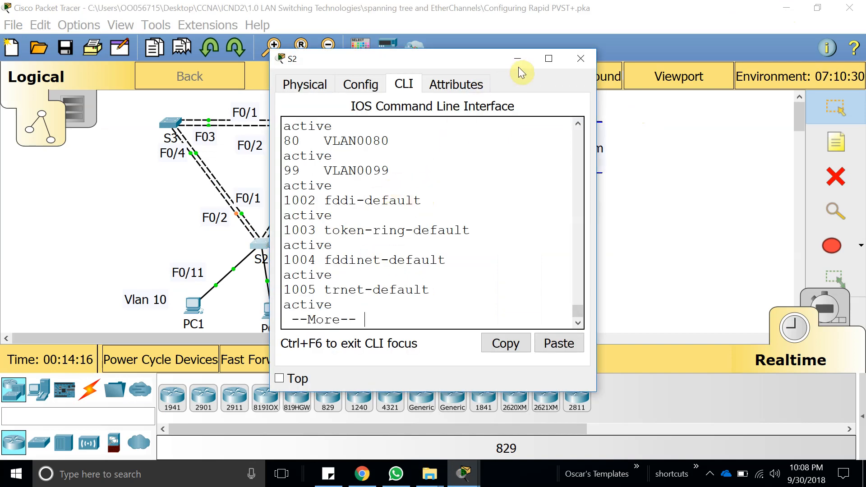
left_click(548, 58)
key("space")
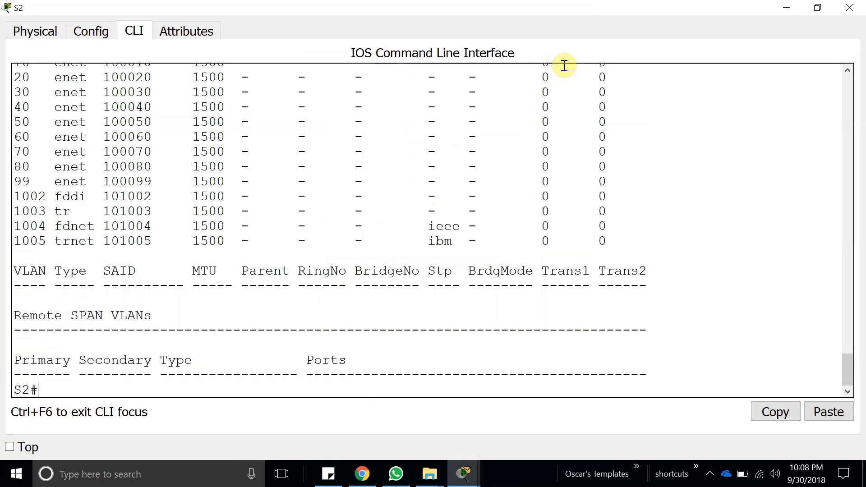
type("config t")
key("Return")
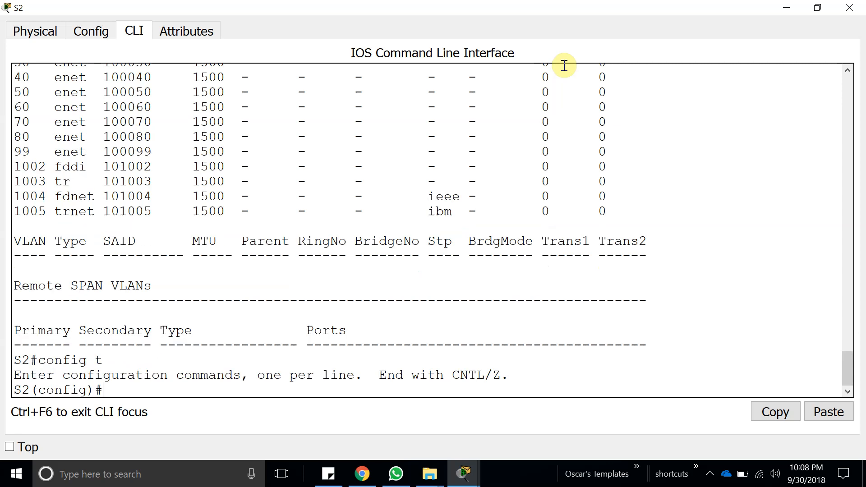
key("Return")
key("Return")
key("Return")
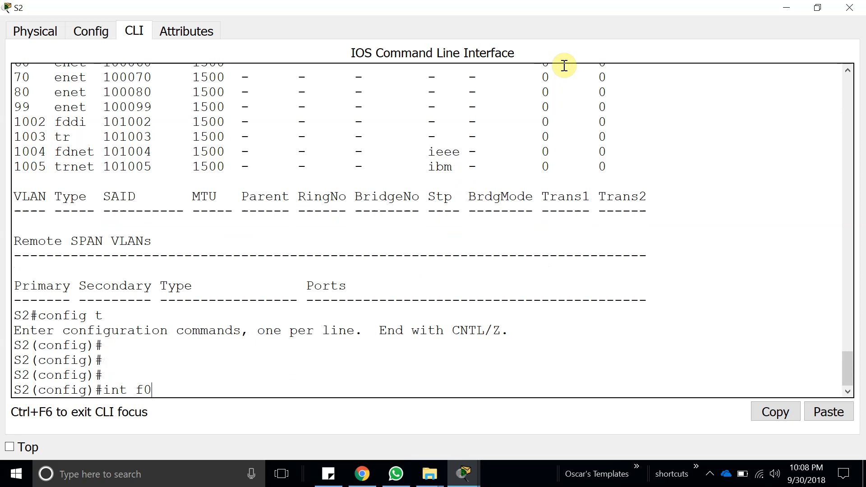
Assign access VLAN 30 to interface f0/6 on S2.
type("int f0/6")
key("Return")
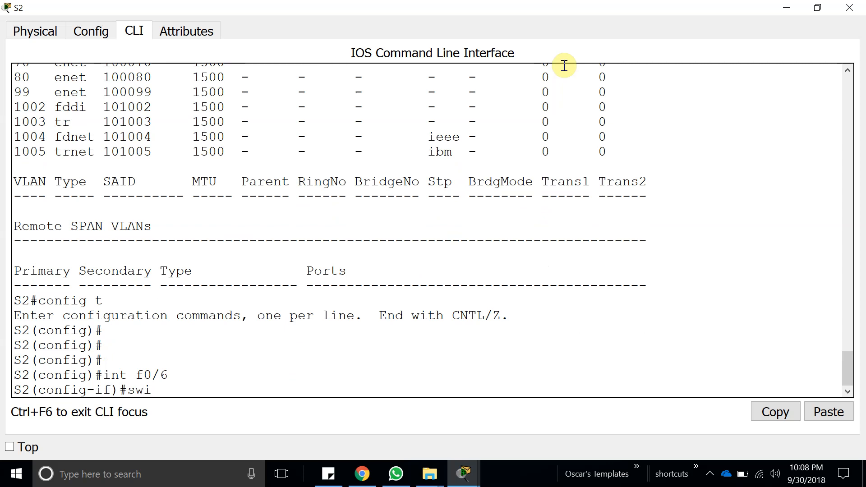
type("swi")
key("Tab")
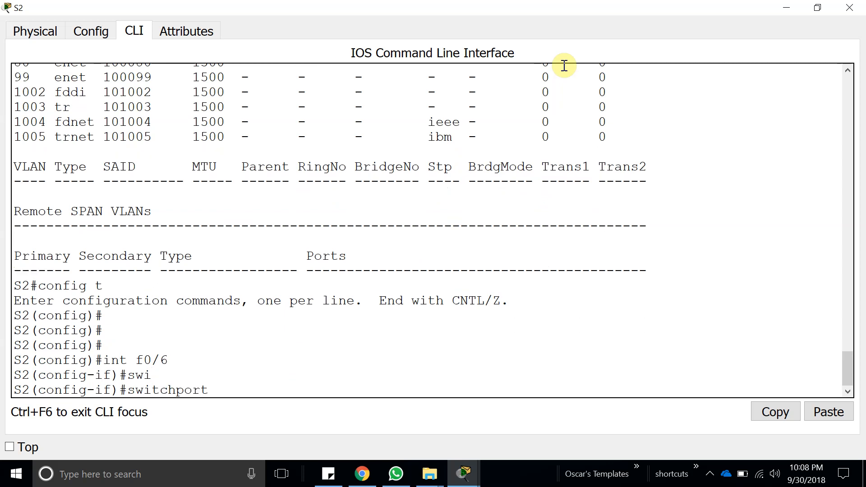
type("A")
key("Tab")
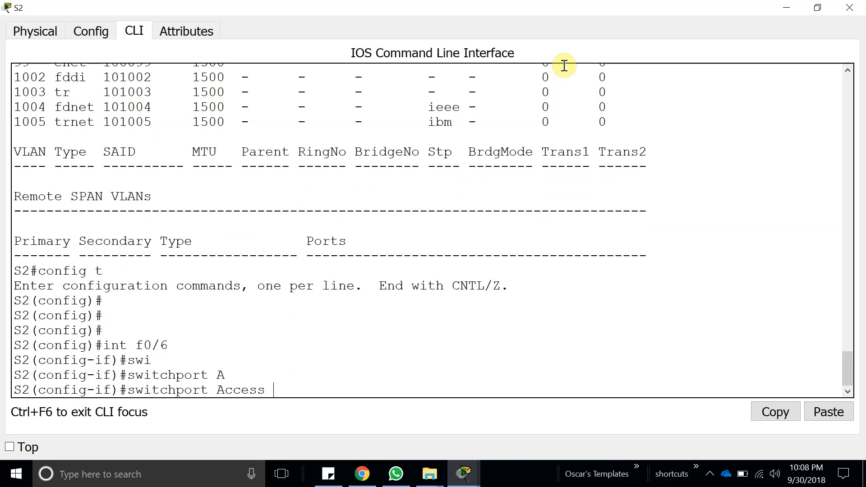
type("v")
key("Tab")
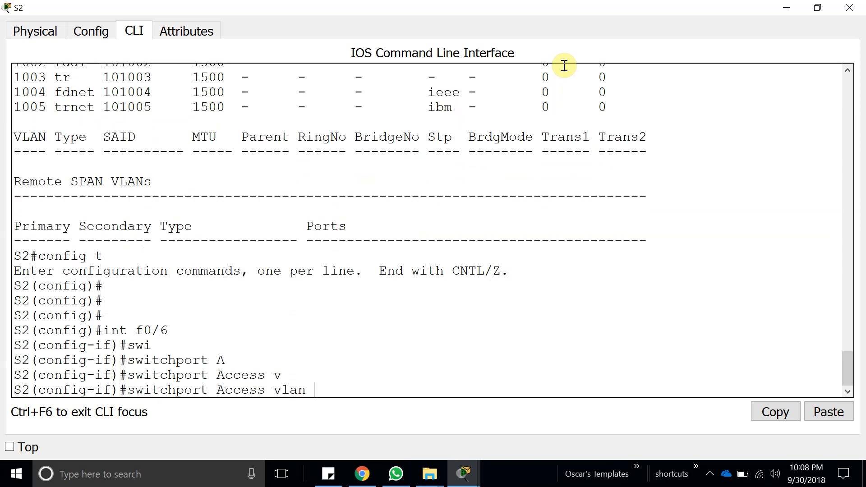
left_click_drag(440, 3, 378, 1)
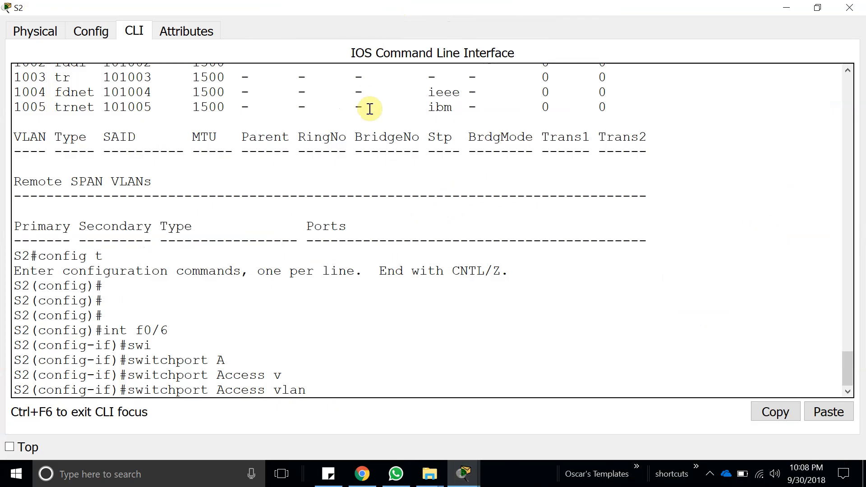
key("Return")
Assign access VLAN 10 to interface f0/11 on S2.
key("Up")
key("Up")
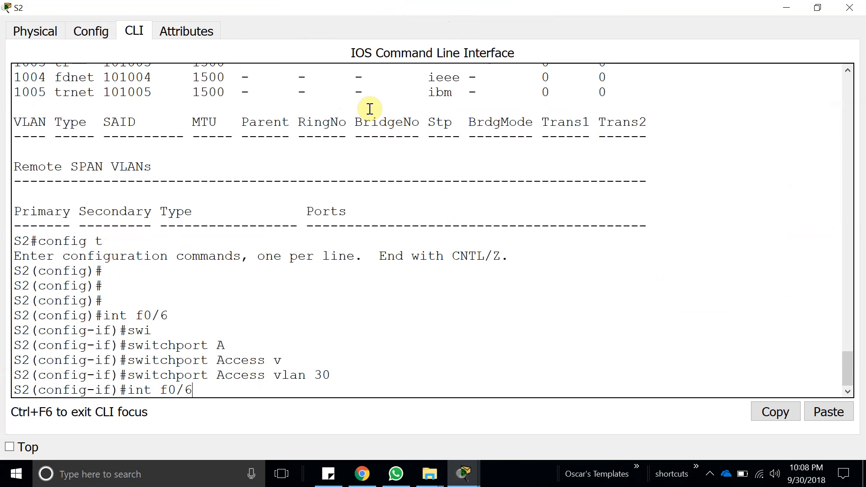
key("Return")
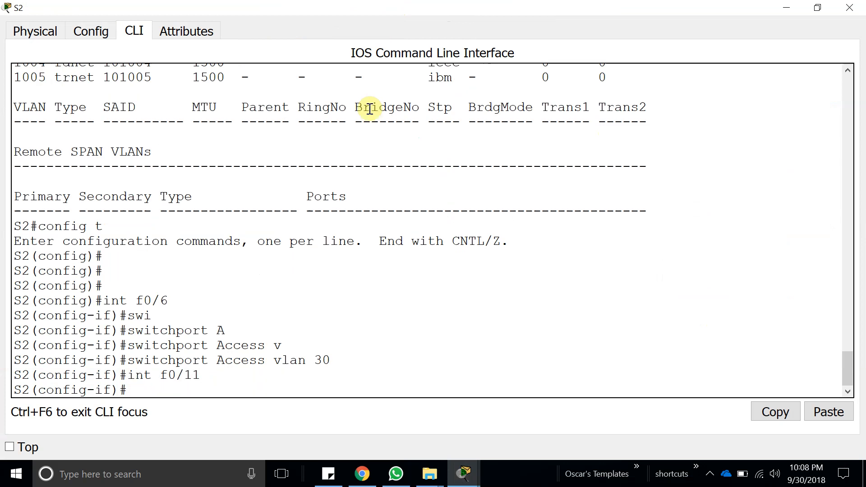
key("Up")
key("Up")
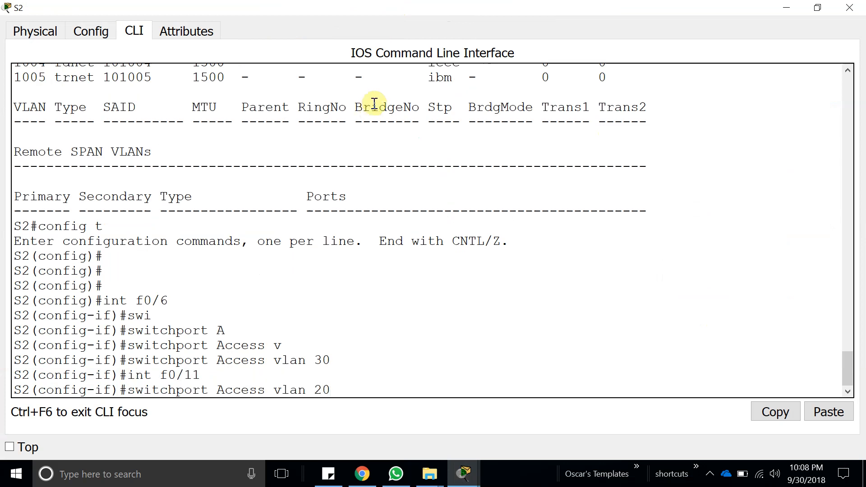
left_click_drag(314, 7, 460, 2)
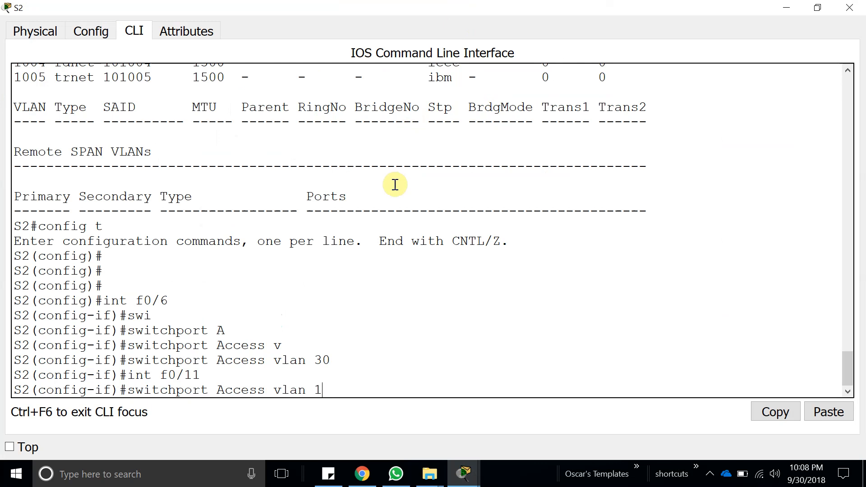
key("Return")
Assign access VLAN 20 to interface f0/18 on S2 and exit interface configuration mode.
key("Up")
key("Up")
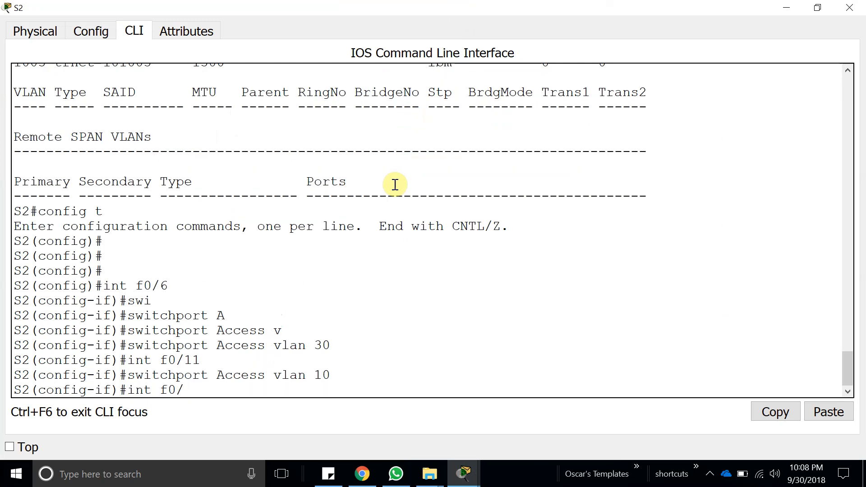
key("Return")
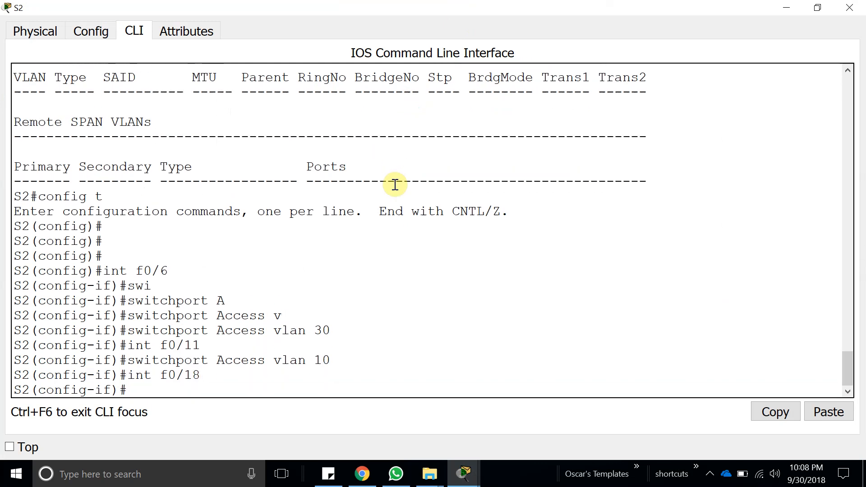
key("Up")
key("Up")
type("0")
key("Return")
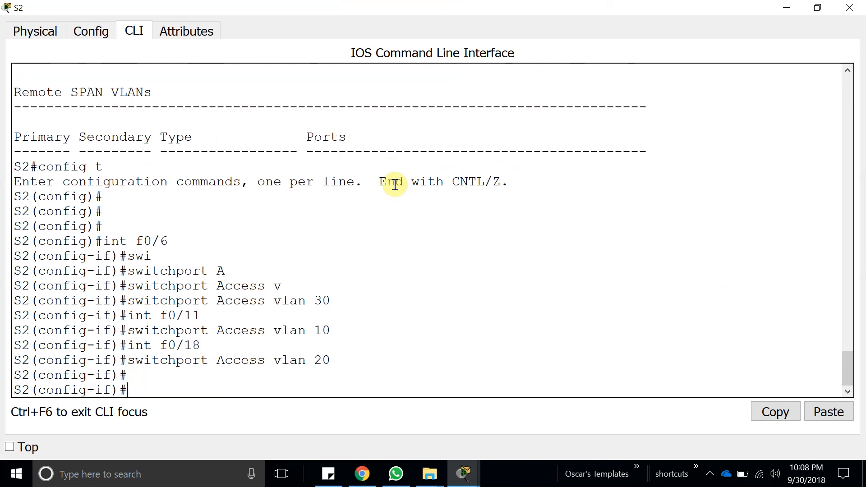
key("Return")
key("Return")
type("exit")
key("Return")
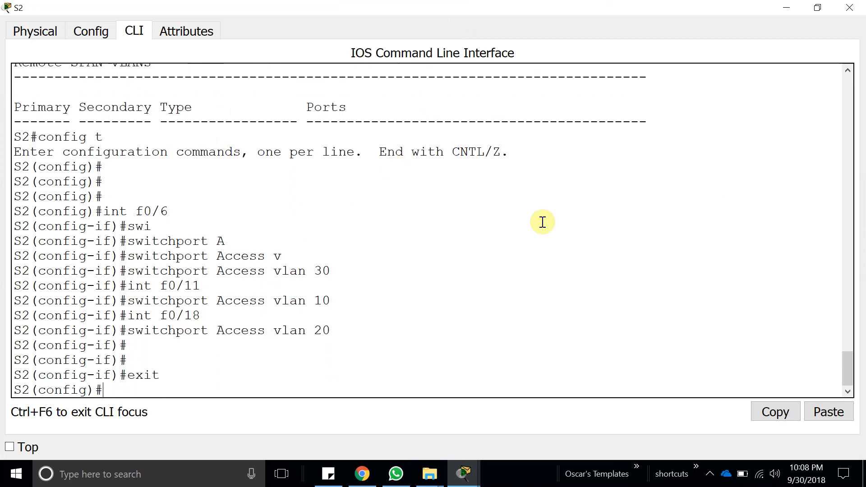
key("Return")
Reopen the activity instructions and read the Part 1 steps on assigning and verifying the VLANs.
mouse_move(461, 471)
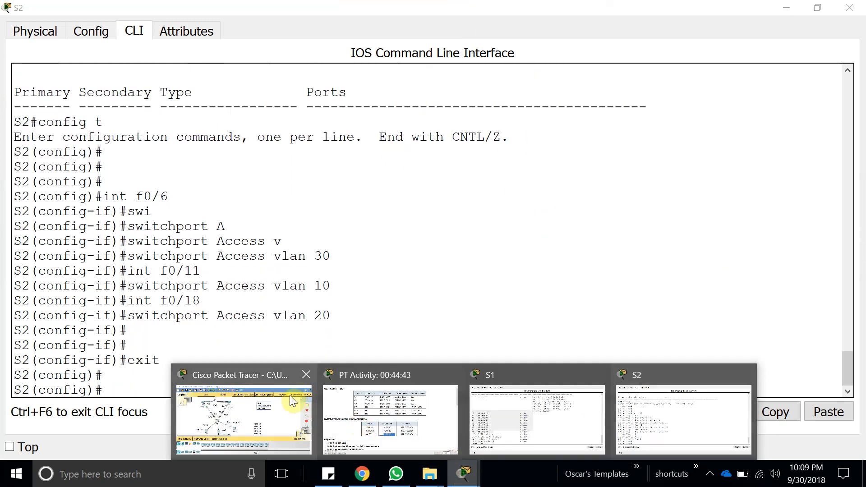
left_click(399, 410)
scroll(336, 250, "down", 10)
scroll(300, 268, "up", 3)
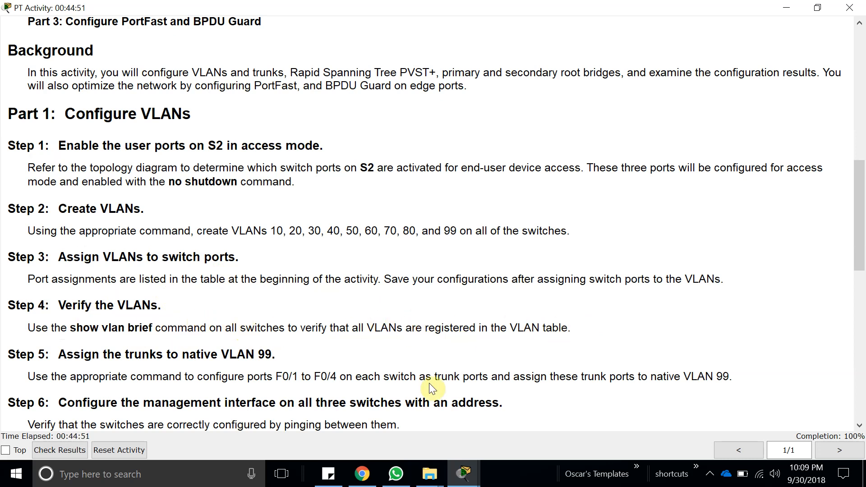
Return to S2's command line, leave configuration mode with the end command and maximize the window.
left_click(463, 473)
left_click(277, 408)
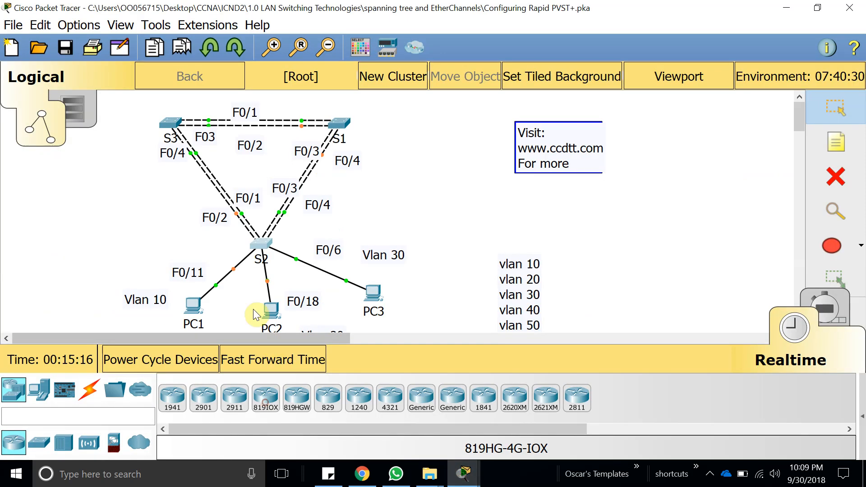
left_click(261, 247)
type("show")
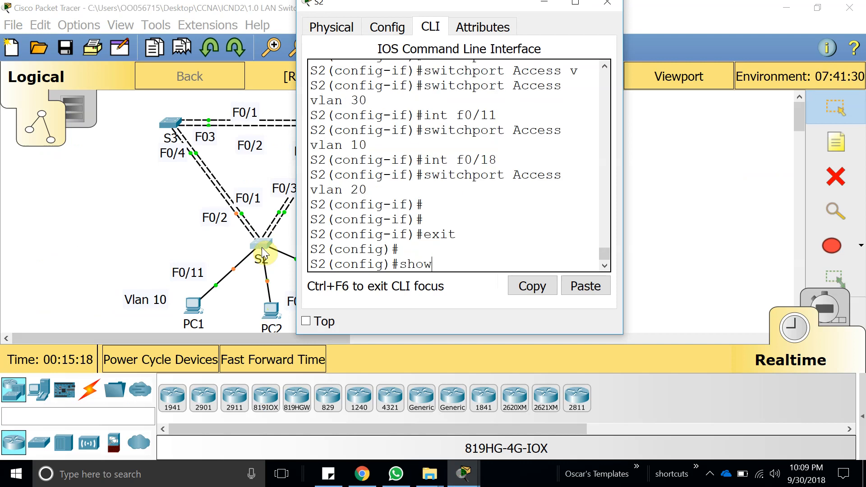
key("BackSpace")
key("BackSpace")
key("BackSpace")
type("dn")
key("Return")
key("Return")
type("end")
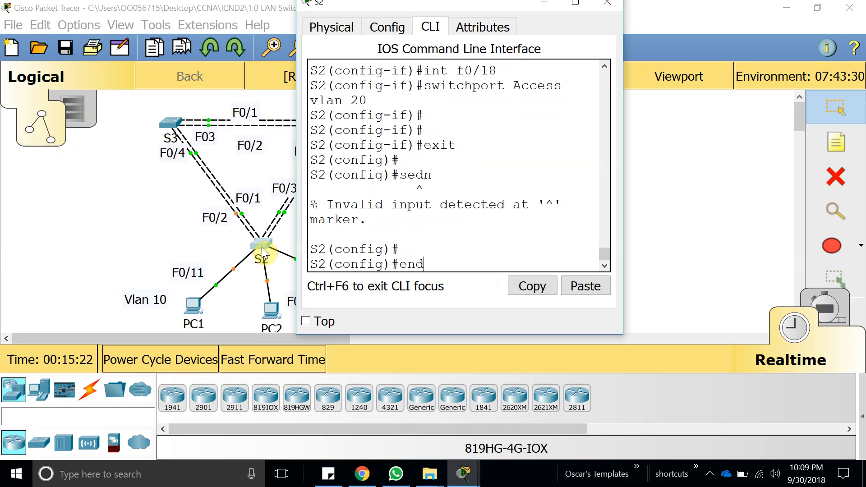
key("Return")
left_click(569, 6)
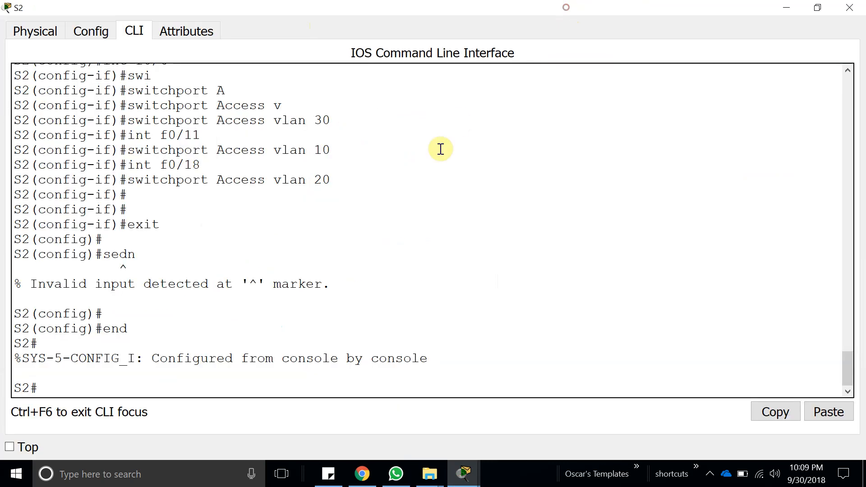
Run show vlan brief on S2 and check which ports belong to VLANs 10, 20 and 30.
type("show vlan brief")
key("Return")
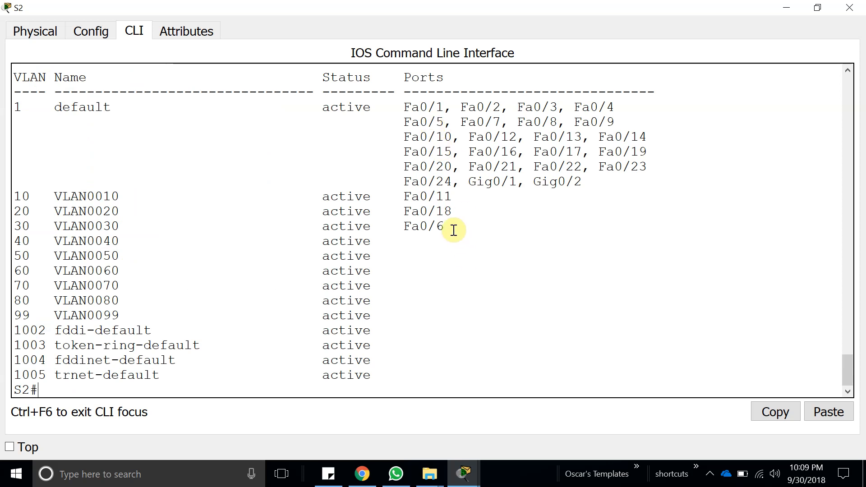
left_click_drag(451, 229, 401, 199)
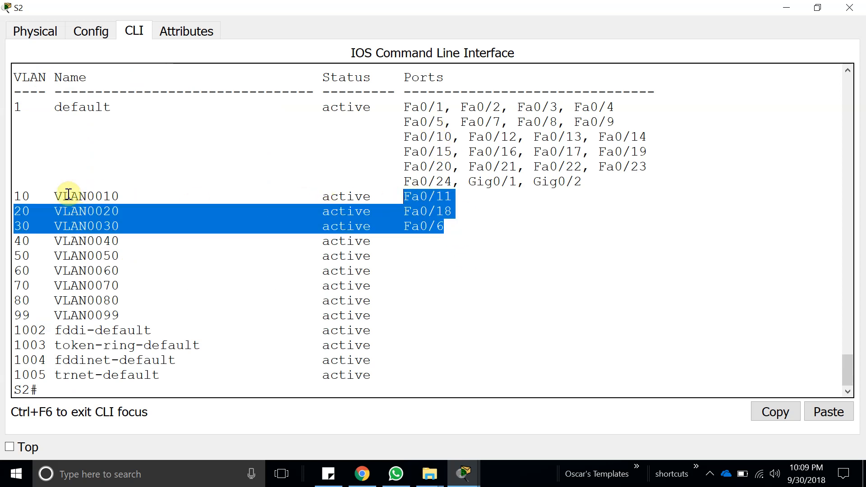
double_click(444, 195)
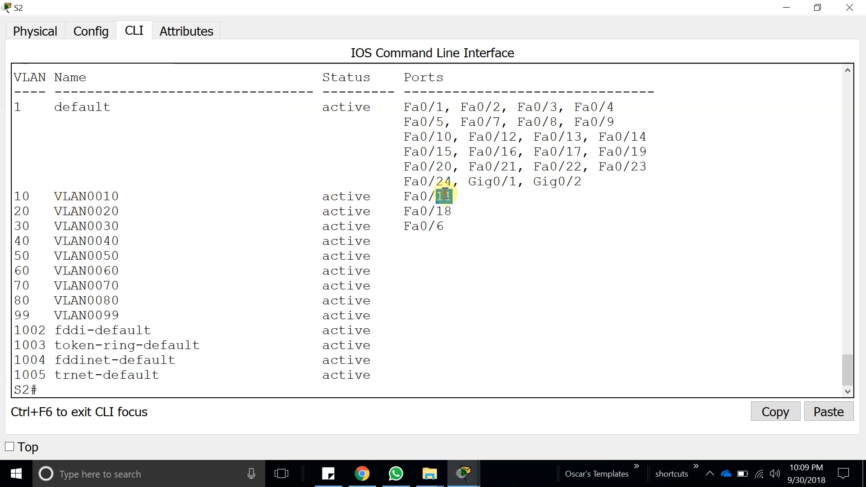
left_click(444, 196)
Reopen the activity instructions and read Part 1 Step 5 on configuring the trunk ports and their native VLAN.
left_click(794, 11)
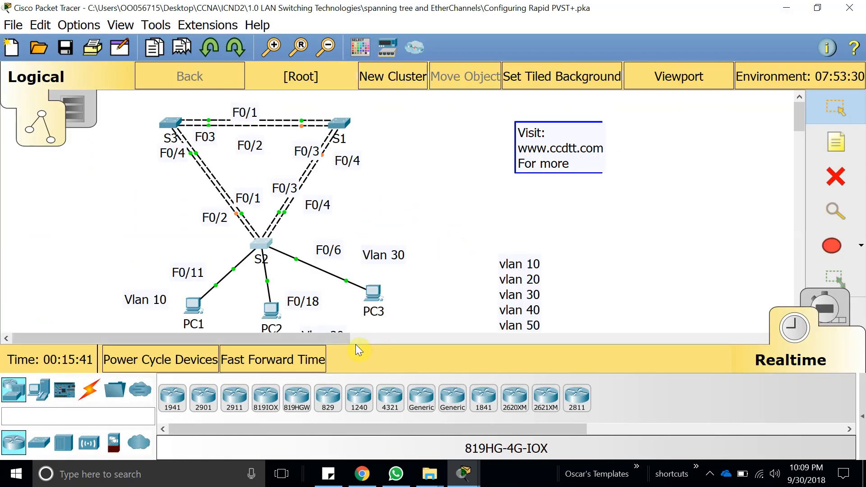
mouse_move(465, 473)
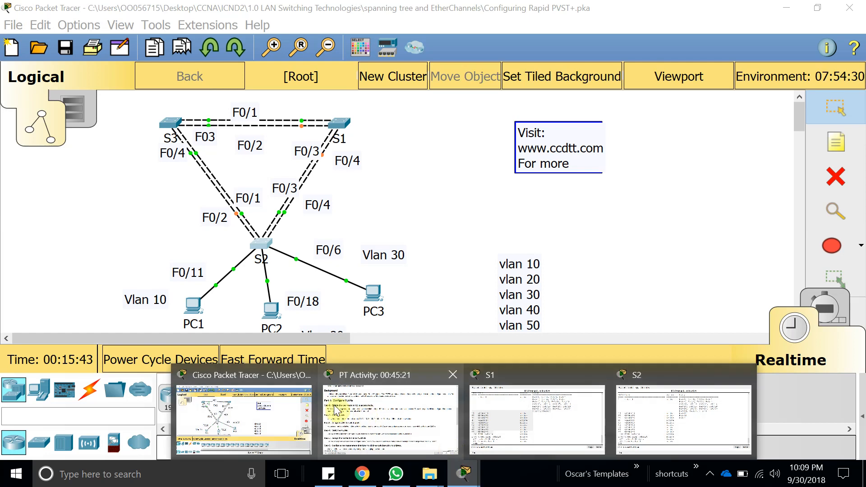
left_click(392, 413)
scroll(307, 284, "down", 2)
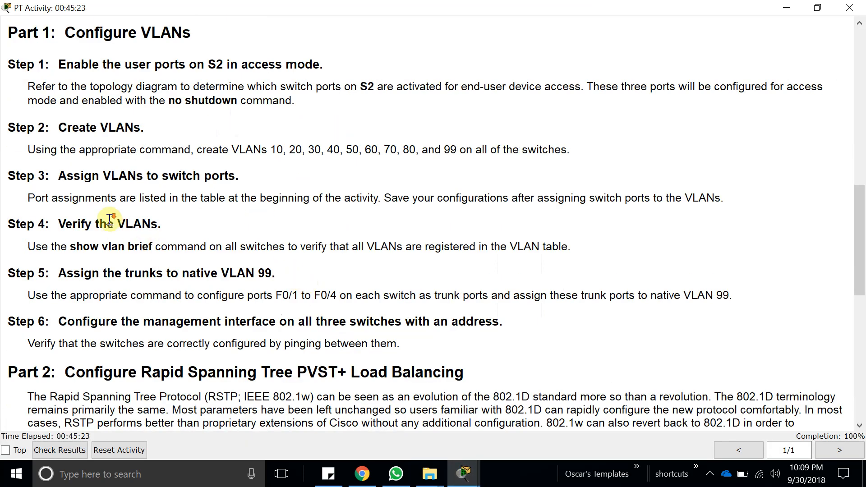
scroll(106, 221, "down", 3)
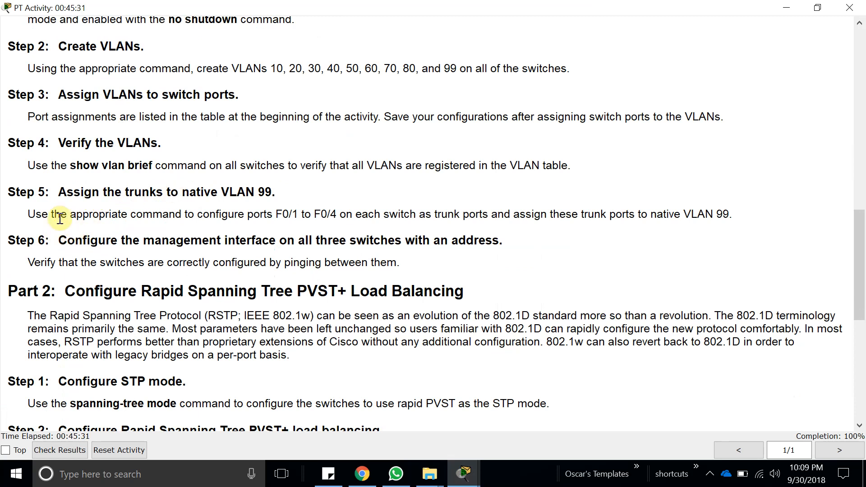
left_click(39, 214)
left_click_drag(76, 219, 433, 217)
left_click_drag(435, 216, 746, 216)
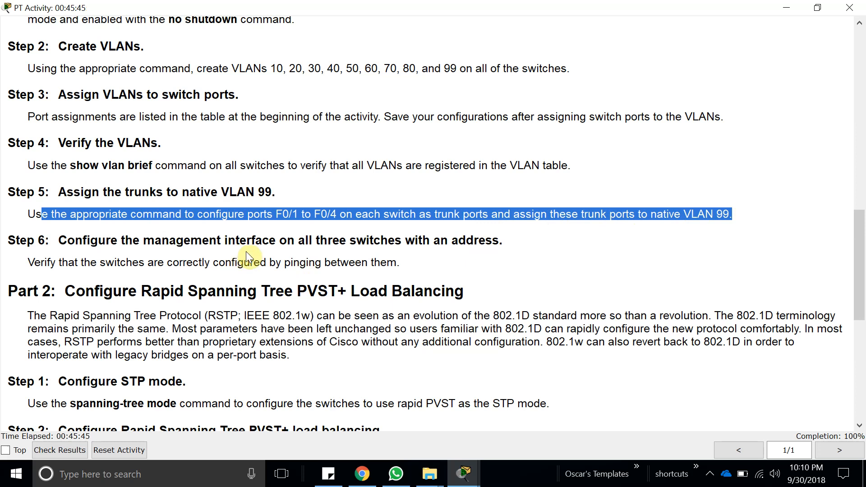
left_click(276, 216)
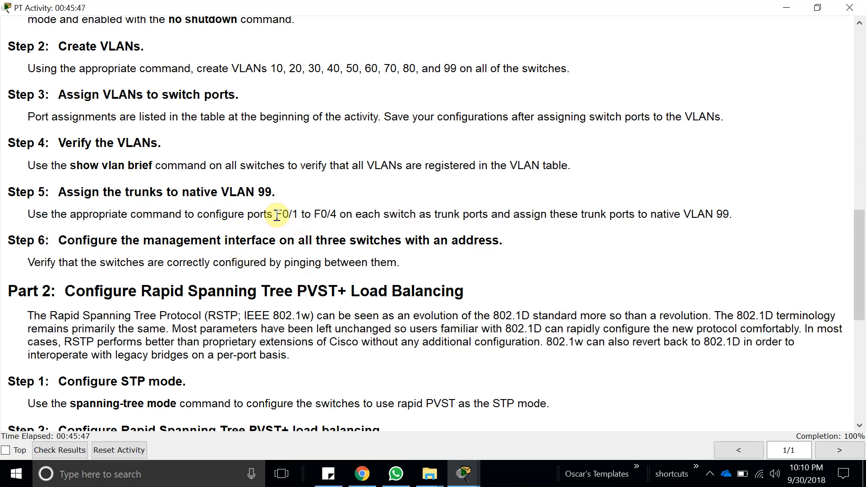
left_click_drag(27, 214, 464, 219)
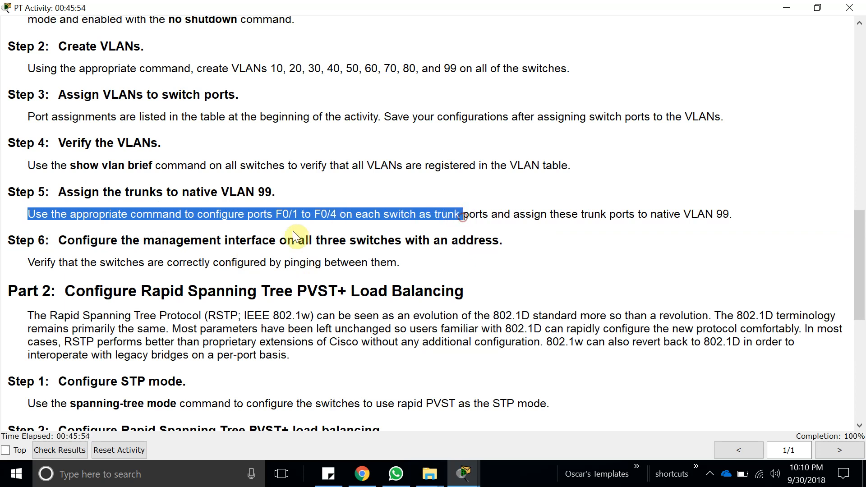
left_click(786, 8)
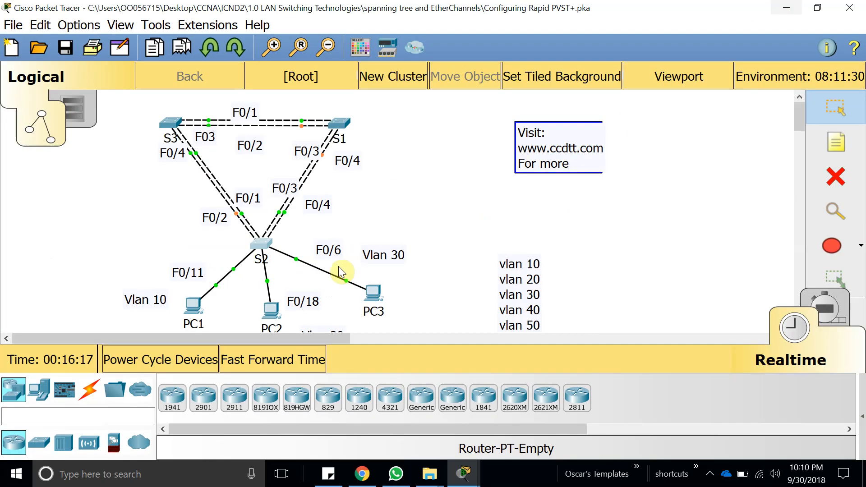
Return to S2's command line and enter global configuration mode with configure terminal.
left_click(261, 246)
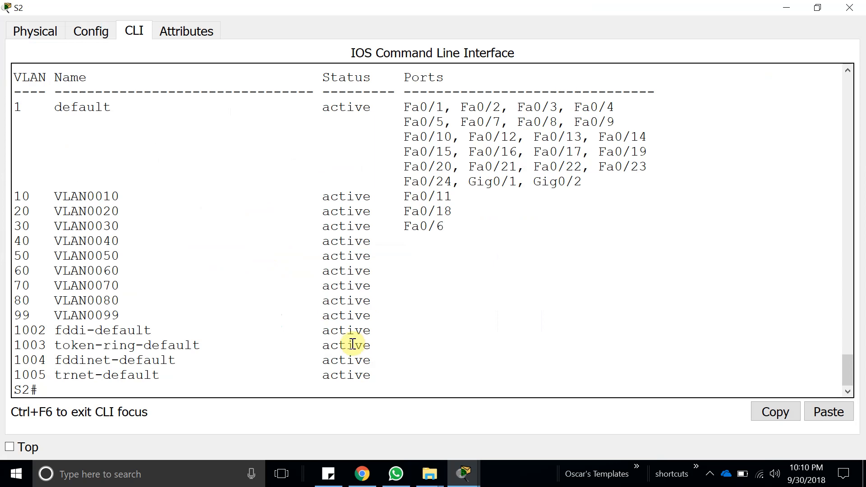
key("Return")
key("Return")
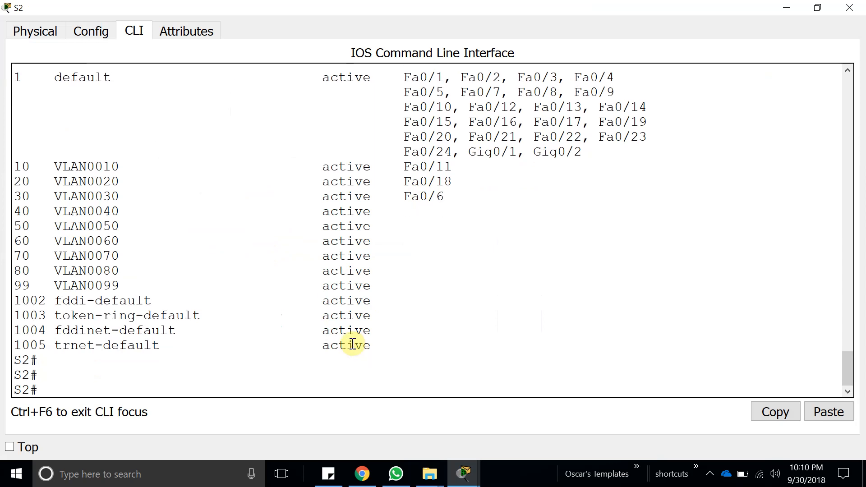
type("confi")
key("Tab")
type("t")
key("Tab")
key("Return")
key("Return")
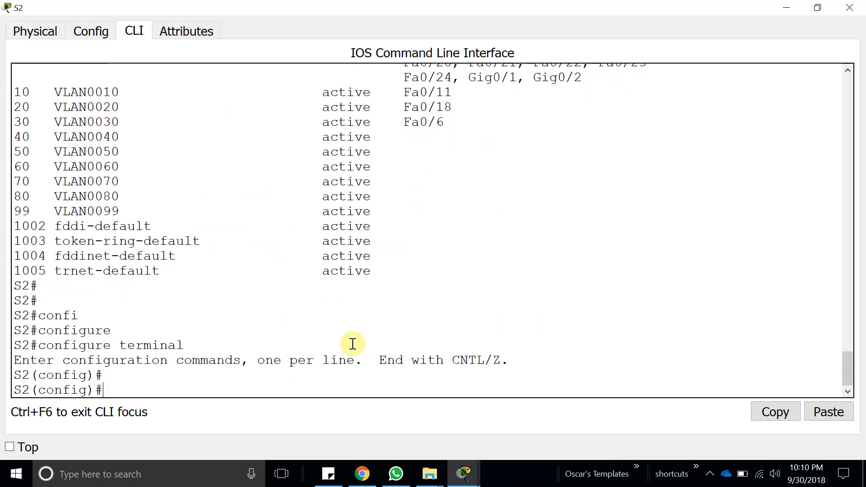
Enter interface range configuration for f0/1-4 on S2, checking the port range against the activity instructions.
type("int r")
key("Tab")
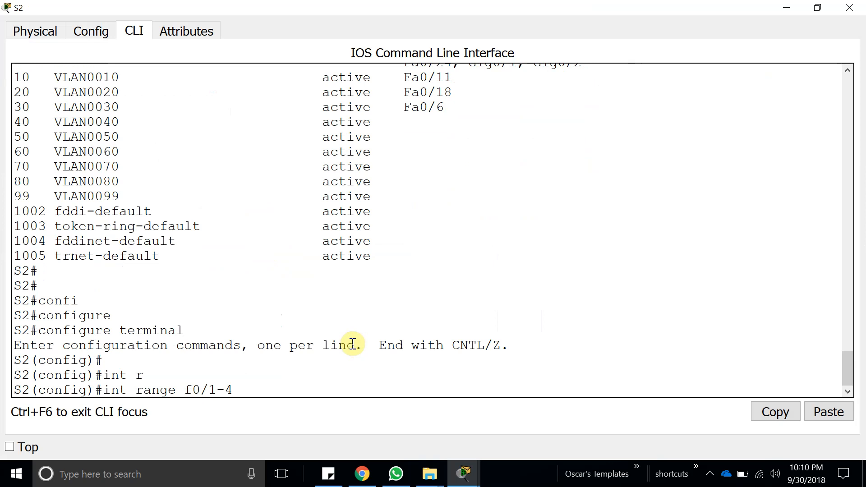
left_click(464, 473)
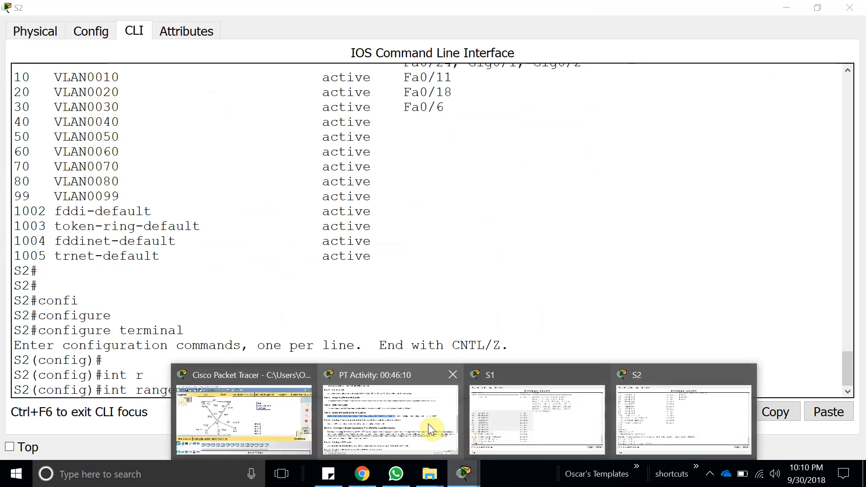
left_click(360, 402)
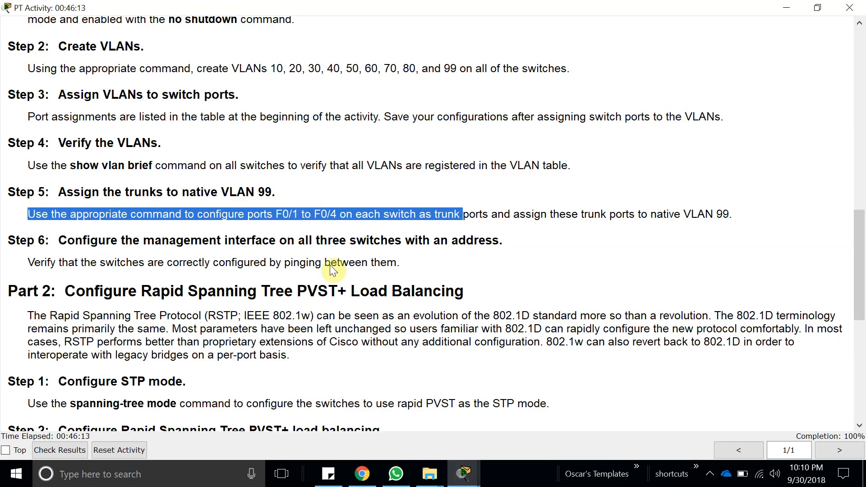
left_click(787, 8)
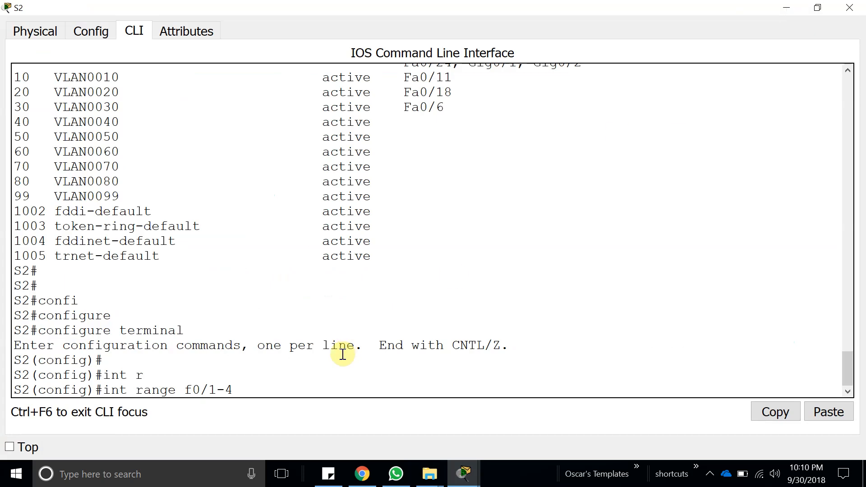
key("Return")
key("Return")
Set S2's ports f0/1-4 to trunk mode with switchport mode trunk.
type("swi")
key("Tab")
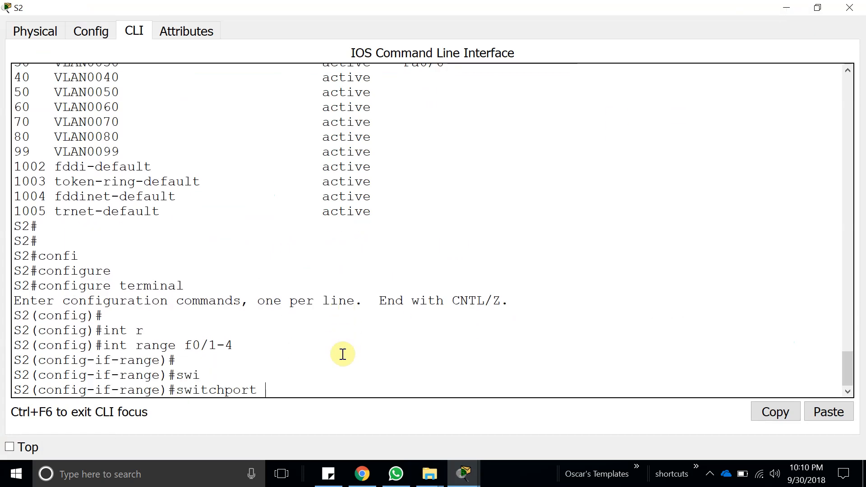
type("mo")
key("Tab")
type("tr")
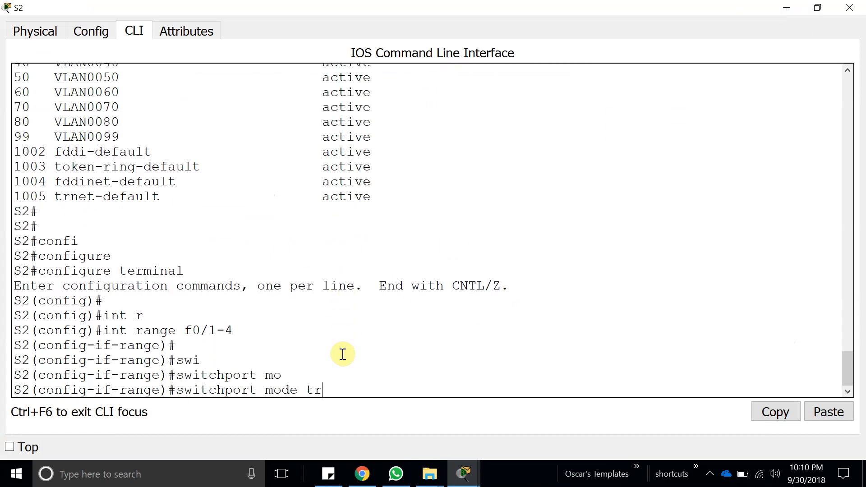
key("Tab")
key("Return")
Assign native VLAN 99 to S2's trunk ports f0/1-4, using the command help to find the trunk options.
key("Up")
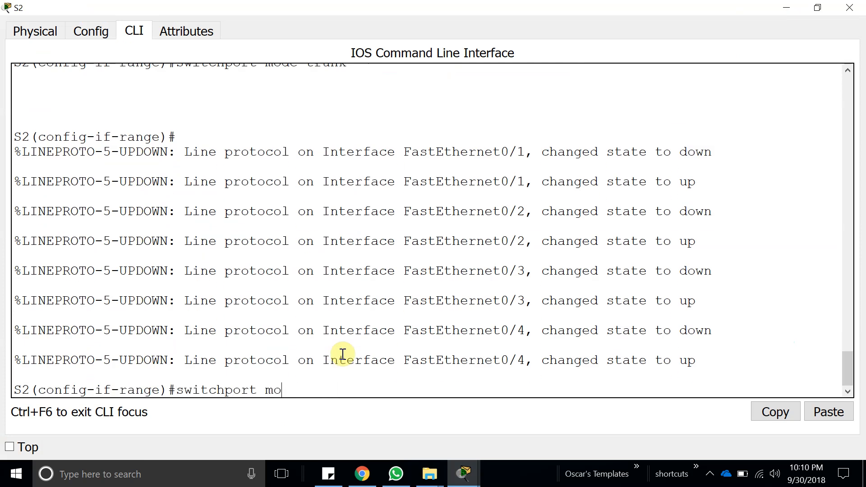
type("tr")
key("Tab")
type("?")
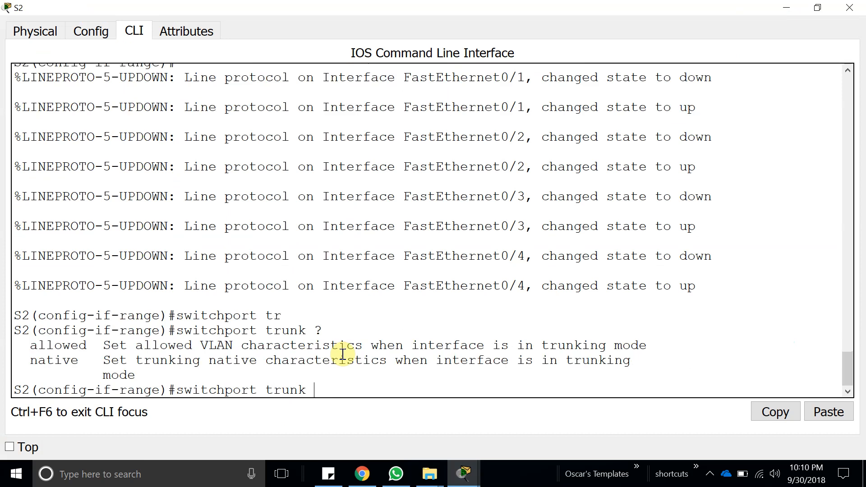
type("na")
key("Tab")
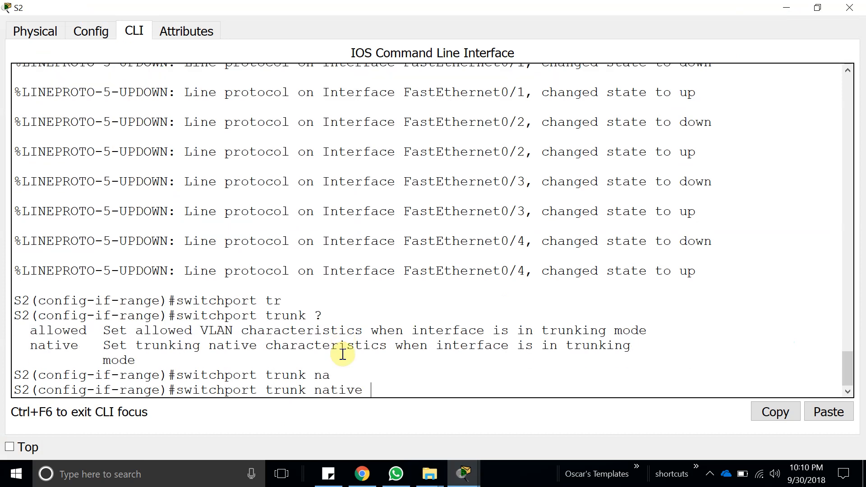
type("?vlan 99")
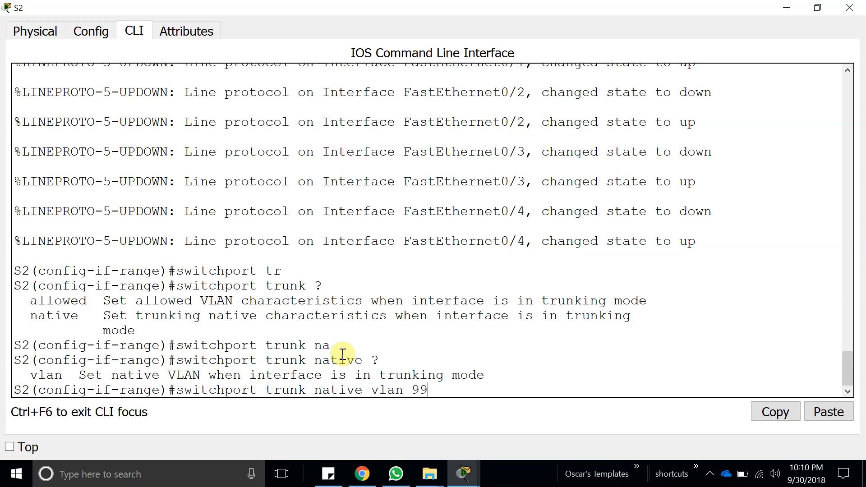
key("Return")
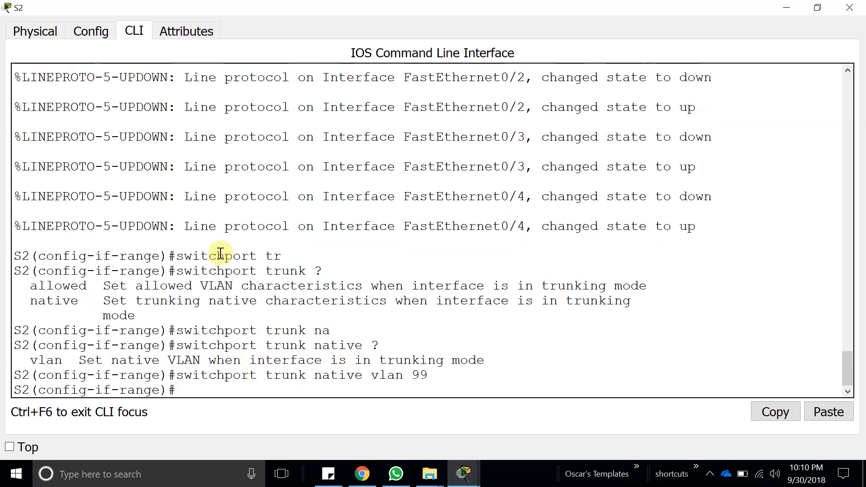
Copy the int range f0/1-4 command from S2's earlier command-line output.
scroll(315, 333, "up", 6)
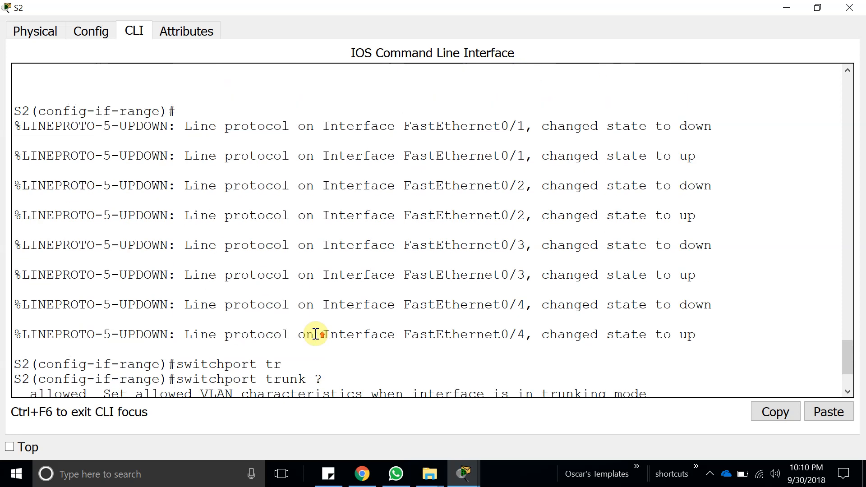
scroll(272, 258, "up", 2)
left_click_drag(233, 206, 105, 209)
left_click(775, 412)
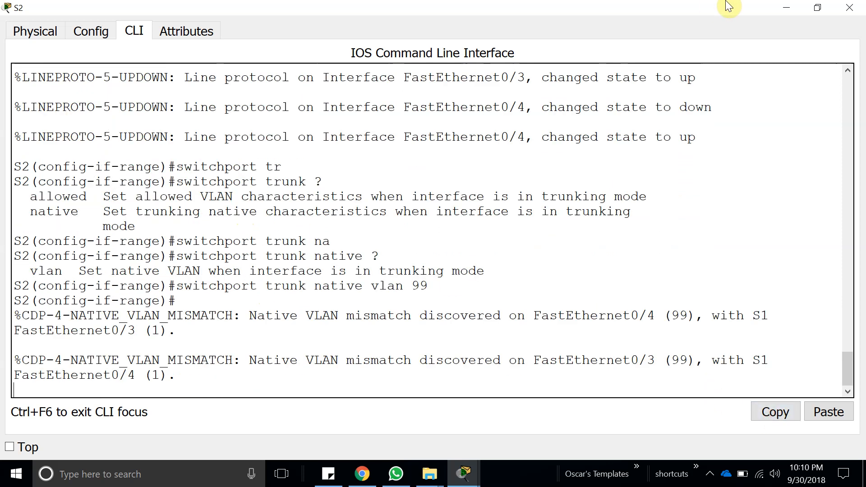
left_click(559, 258)
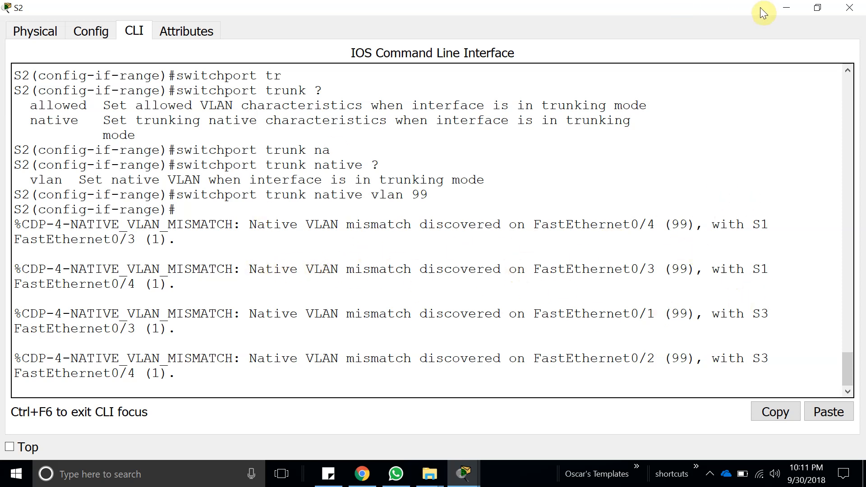
Open S3's command line from the topology, maximize its window and page through the remaining VLAN output.
left_click(777, 7)
left_click(170, 123)
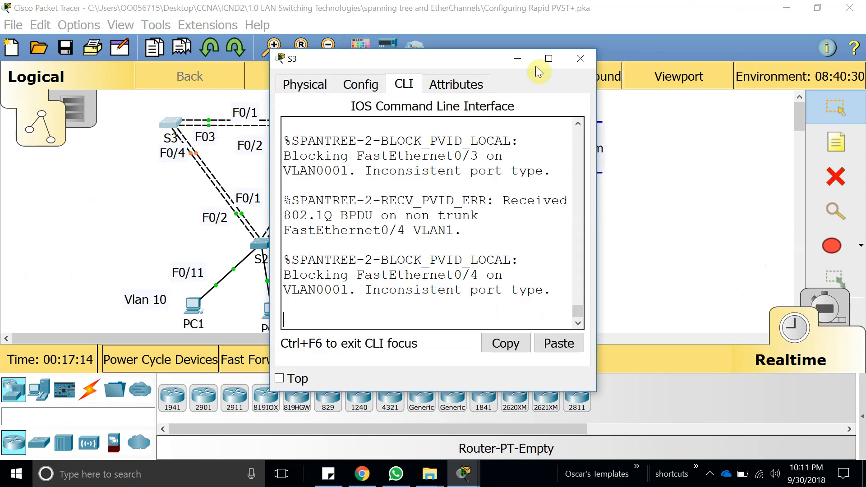
left_click(546, 63)
key("Return")
key("Return")
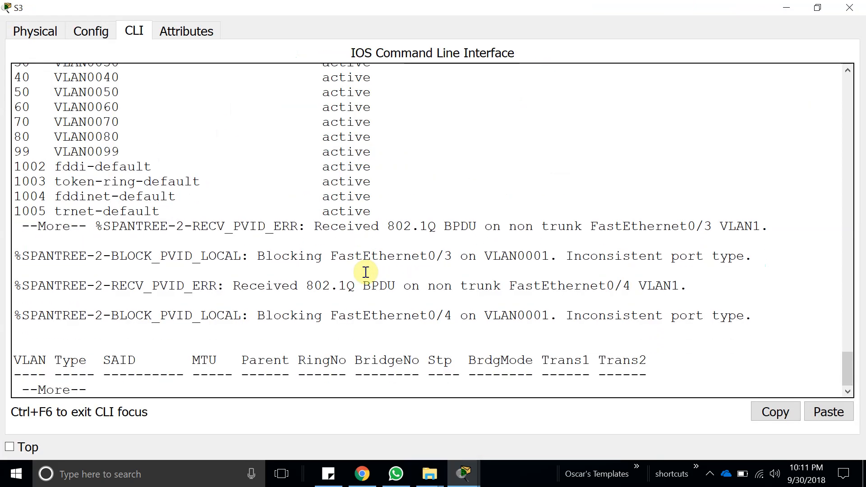
key("space")
Enter global configuration mode on S3 and paste int range f0/1-4 to select the trunk ports.
type("conf")
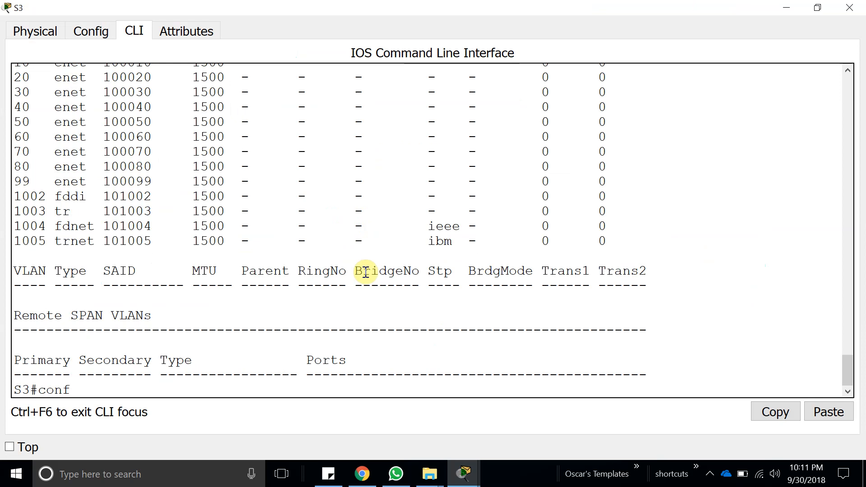
type("i")
key("Tab")
key("Tab")
key("Return")
key("Return")
left_click(826, 412)
key("Return")
Set S3's ports f0/1-4 to trunk mode with switchport mode trunk.
type("switchport m")
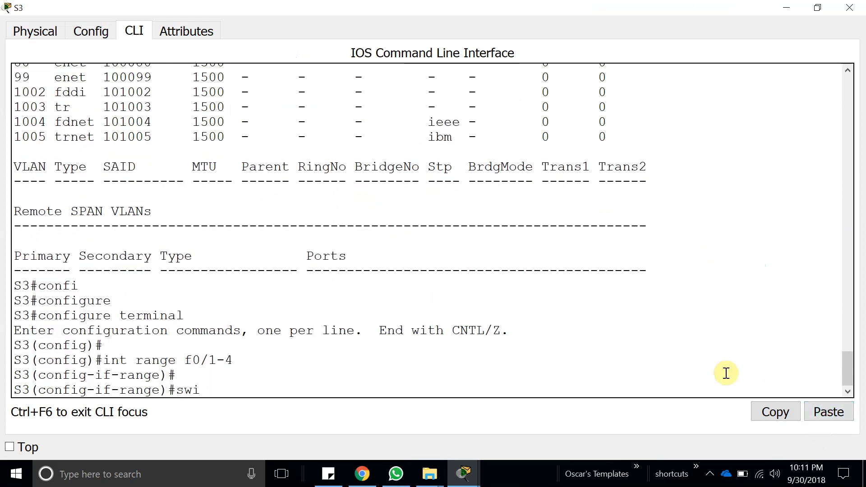
key("Tab")
type("mo")
key("Tab")
type("t")
key("Tab")
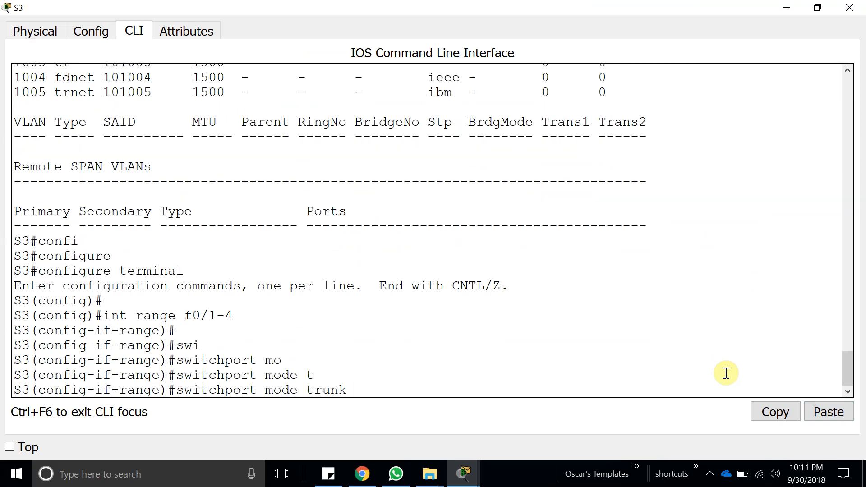
key("Return")
key("Return")
Assign native VLAN 99 to S3's trunk ports f0/1-4 with switchport trunk native vlan 99.
type("sw")
key("Tab")
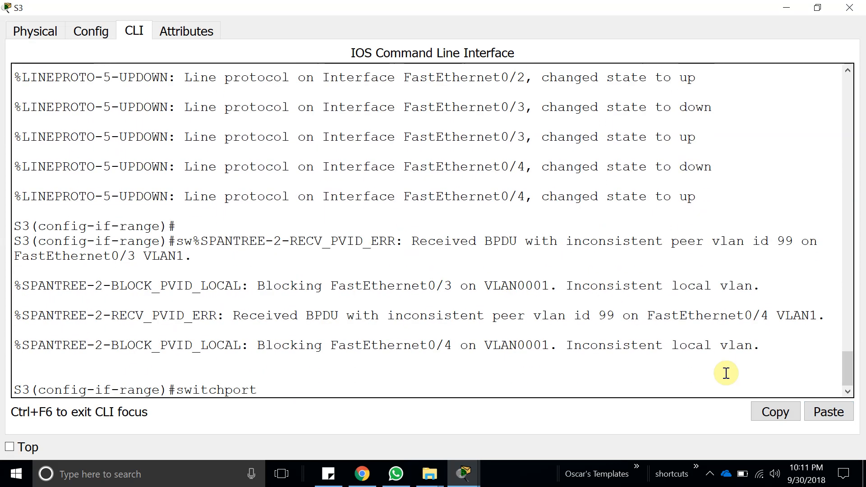
type("tr")
key("Tab")
type("n")
key("Tab")
type("v")
key("Tab")
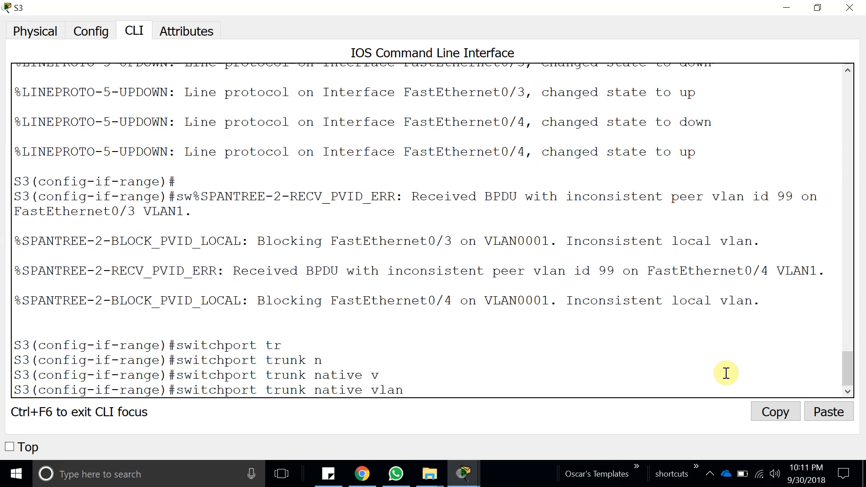
type("99")
key("Return")
key("Return")
Try to leave interface range configuration on S3 with the exit command and close the S3 window.
type("ex")
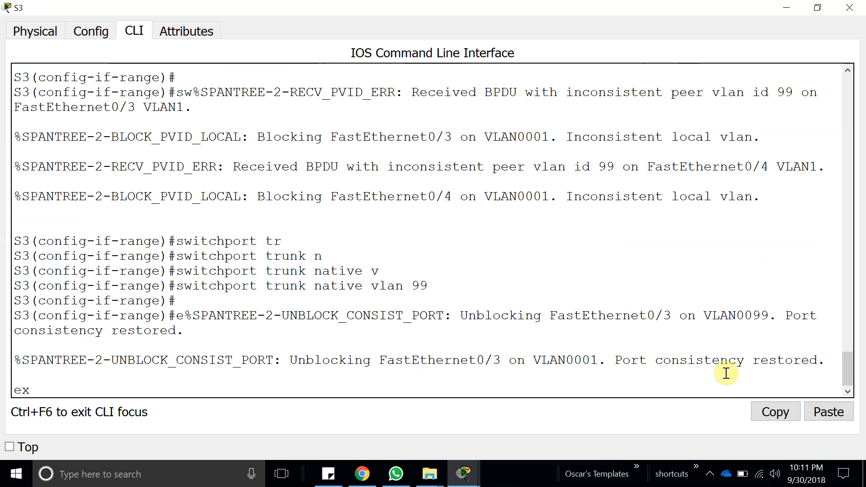
type("iit")
key("Return")
key("Return")
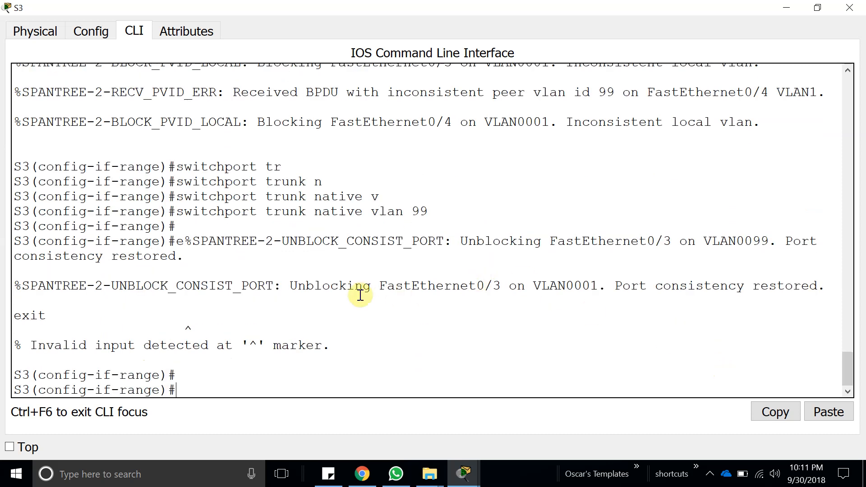
left_click(849, 8)
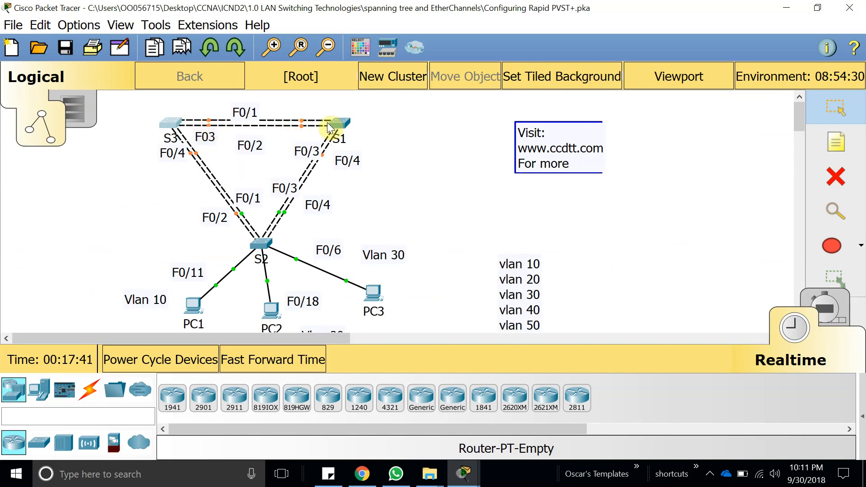
Open S1's command line, clear the pending output and enter global configuration mode with config t.
left_click(339, 121)
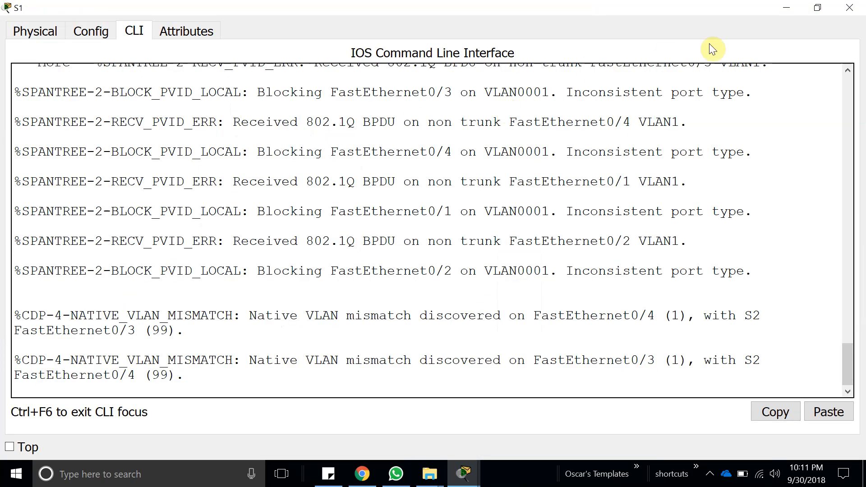
left_click(215, 394)
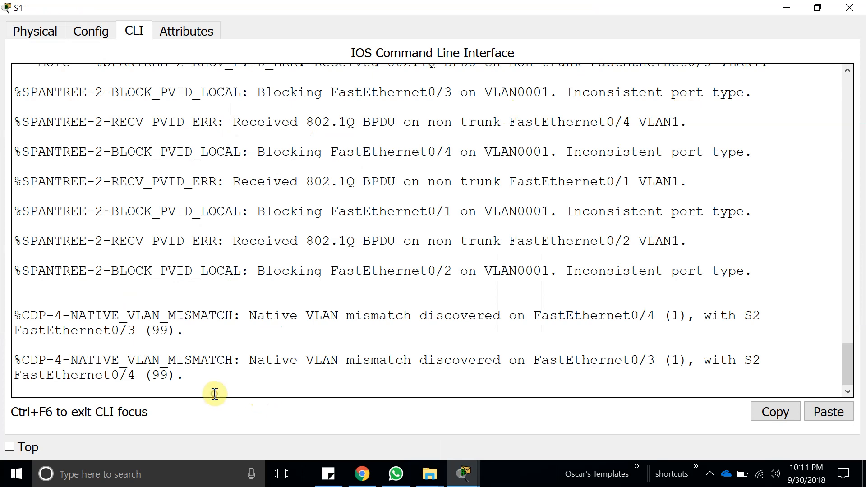
key("Return")
key("Return")
key("Return")
key("space")
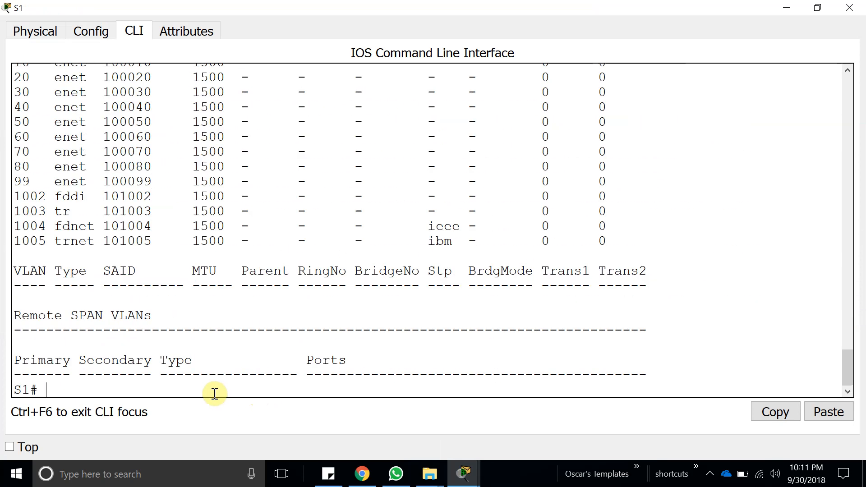
type("config t")
key("Return")
key("Return")
key("Return")
Paste int range f0/1-4 on S1 to select its trunk ports.
left_click(826, 411)
key("Return")
key("Return")
key("Return")
Set S1's ports f0/1-4 to trunk mode with switchport mode trunk.
type("swi")
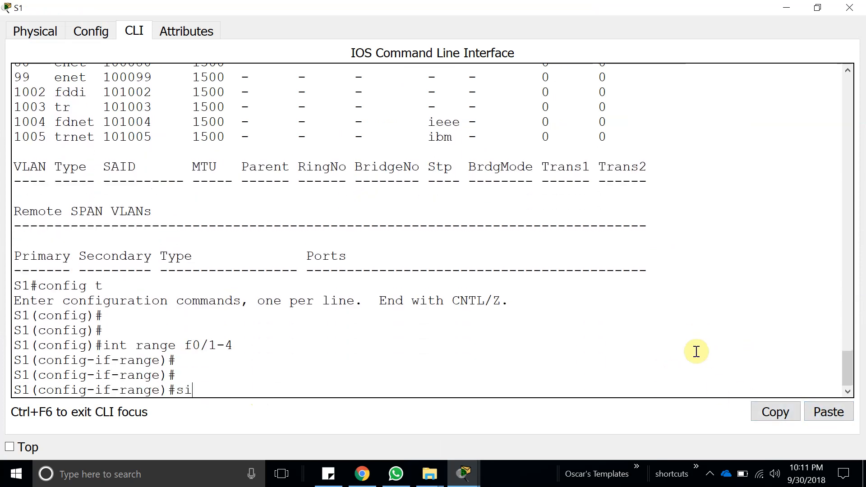
key("BackSpace")
type("w")
key("Tab")
type("ni")
key("Tab")
key("BackSpace")
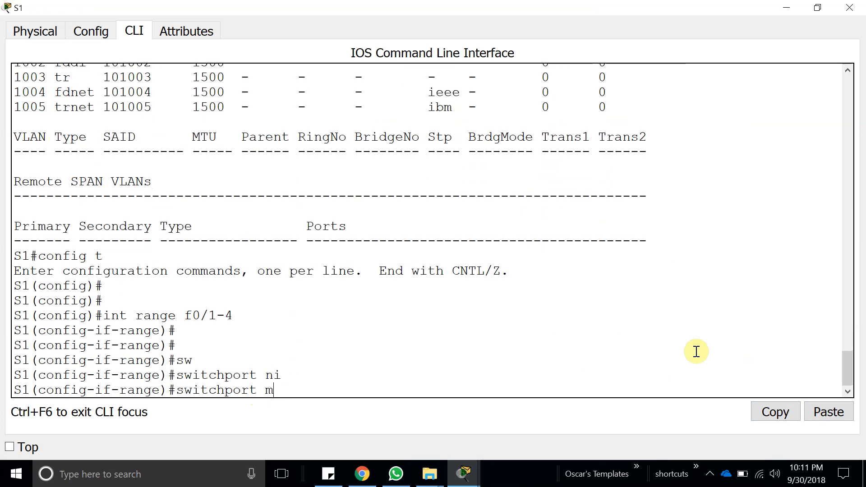
type("mo")
key("Tab")
type("tr")
key("Tab")
key("Return")
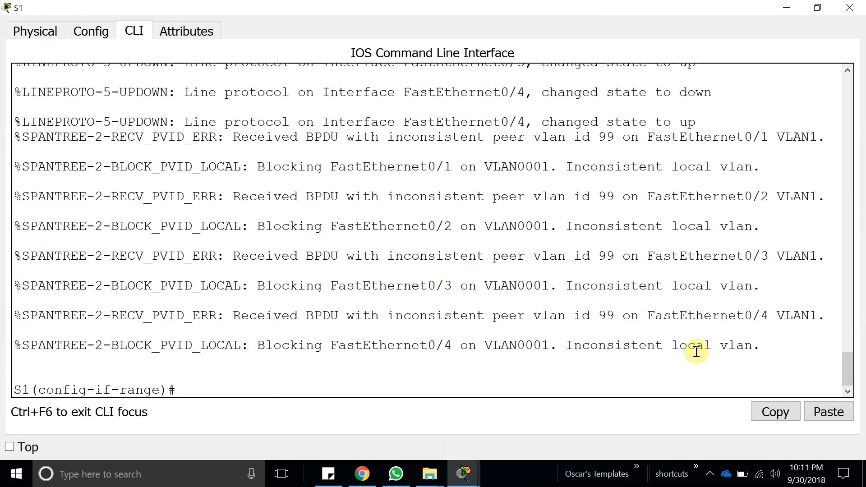
Assign native VLAN 99 to S1's trunk ports f0/1-4 with switchport trunk native vlan 99.
type("sw")
key("Tab")
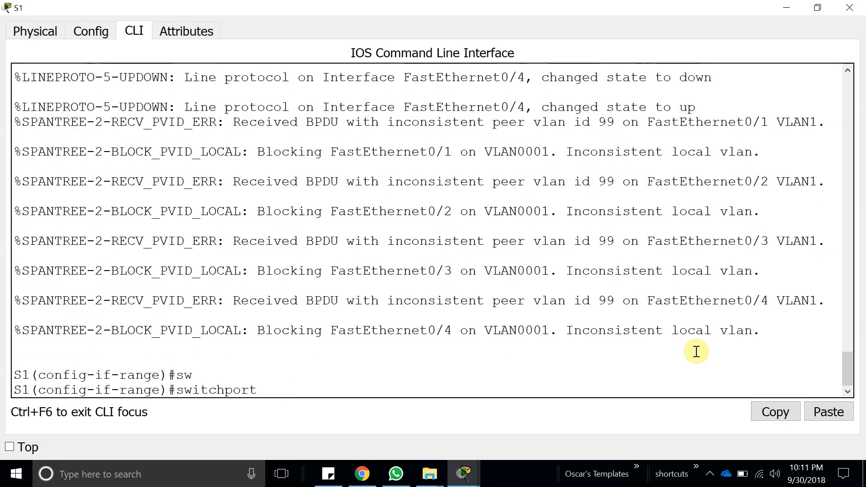
type("tr")
key("Tab")
type("na")
key("Tab")
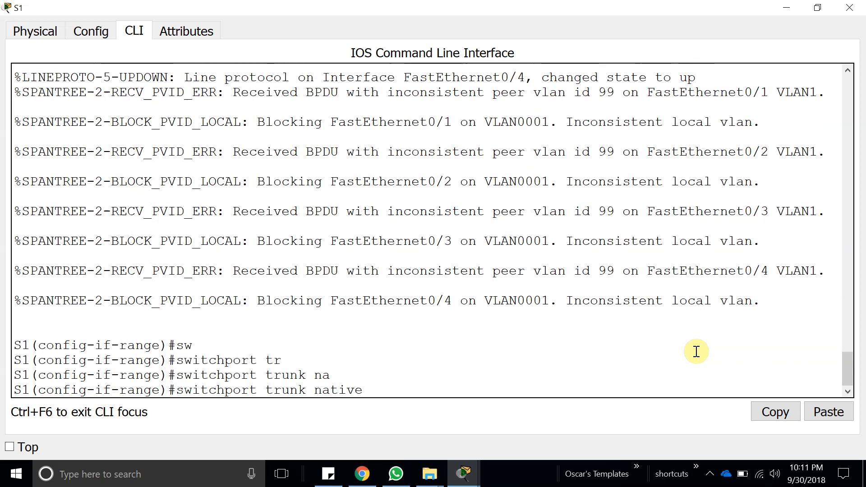
type("v")
key("Tab")
type("99")
key("Return")
key("Return")
key("Return")
key("Return")
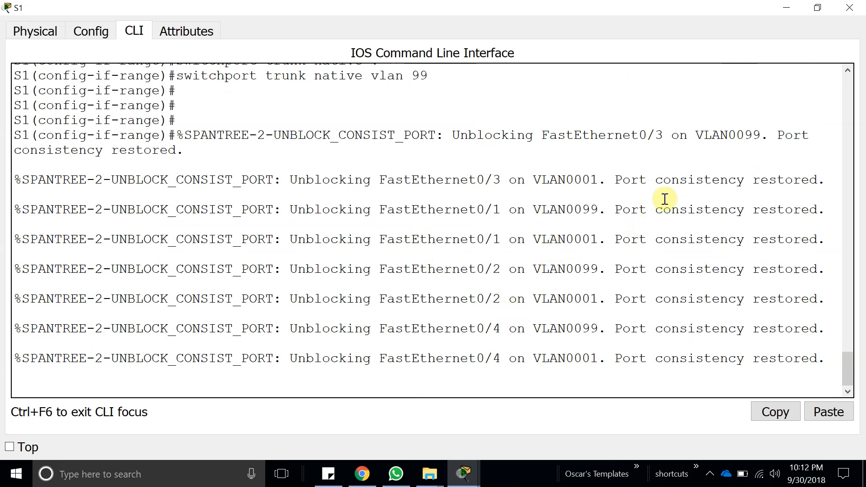
Review the spanning-tree port messages and the native VLAN command in S1's output, and bring back a clean prompt.
left_click_drag(623, 240, 817, 239)
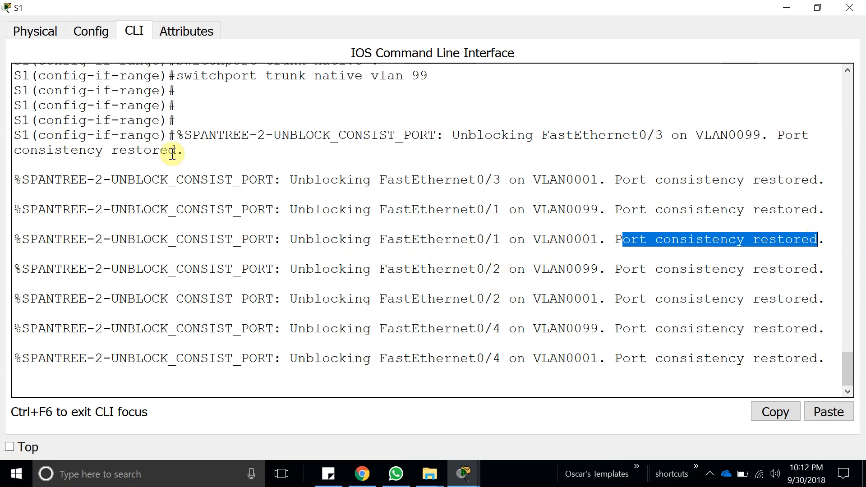
left_click_drag(448, 77, 412, 78)
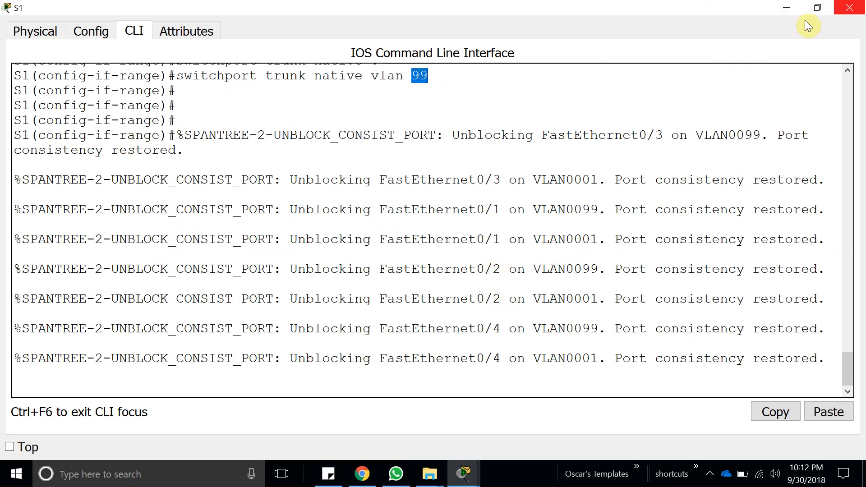
key("Return")
key("Return")
key("Return")
key("Return")
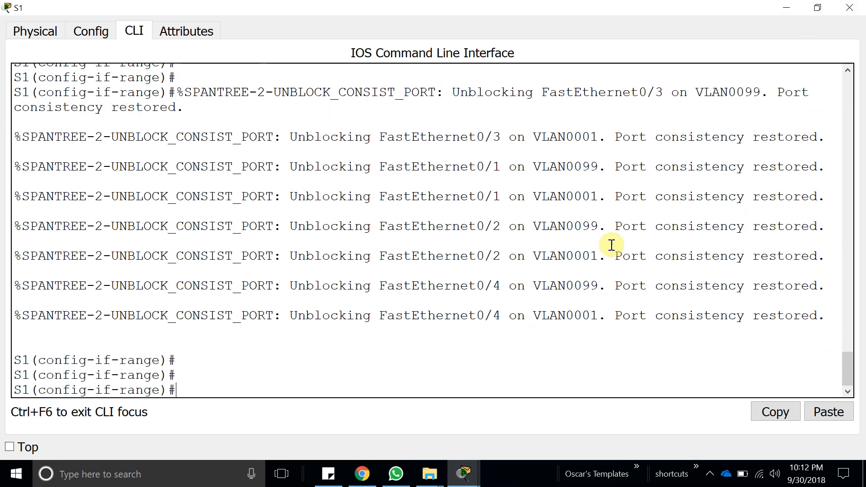
Copy S1's VLAN 99 address 172.17.99.11 from the Addressing Table in the activity instructions and return to S1.
mouse_move(462, 475)
left_click(396, 420)
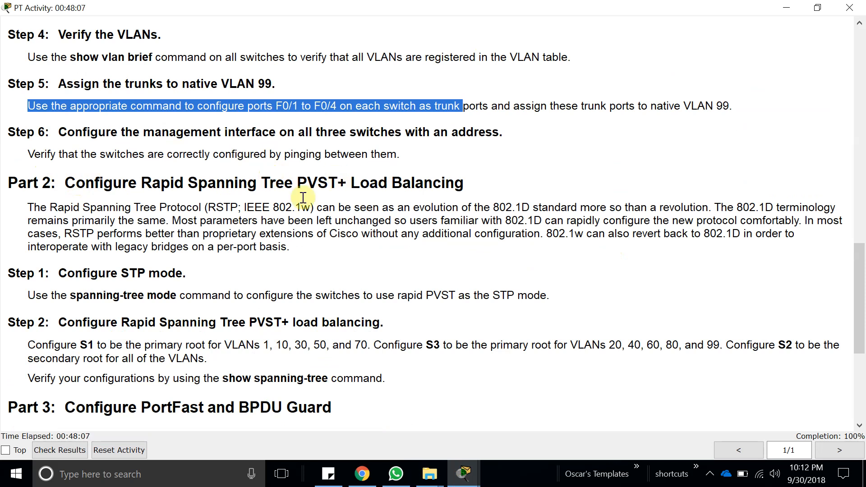
scroll(146, 182, "up", 2)
scroll(294, 193, "up", 15)
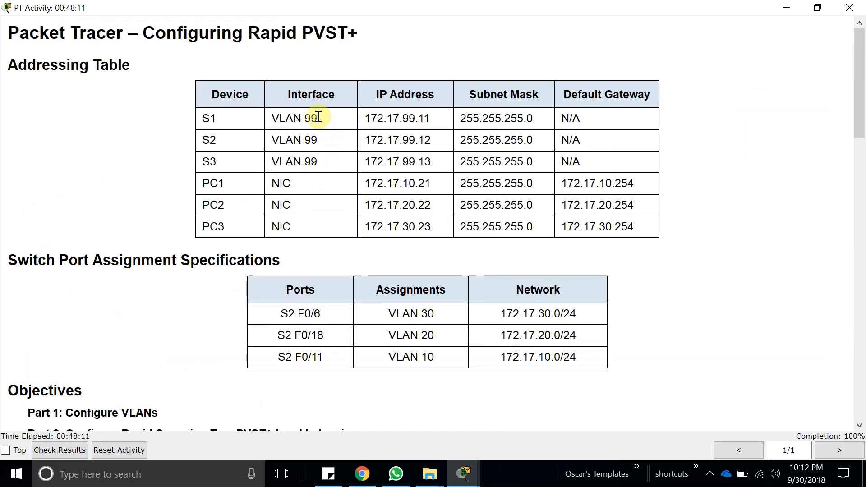
left_click_drag(317, 118, 266, 134)
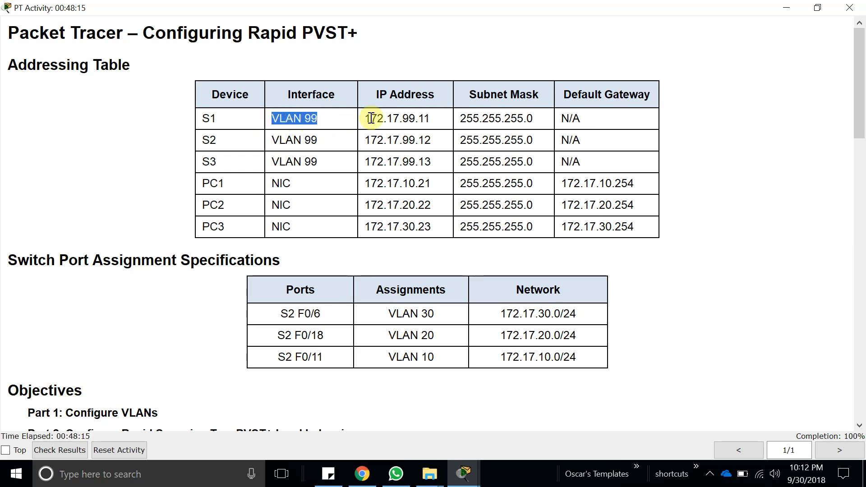
left_click_drag(367, 118, 441, 117)
double_click(392, 121)
key("ctrl+c")
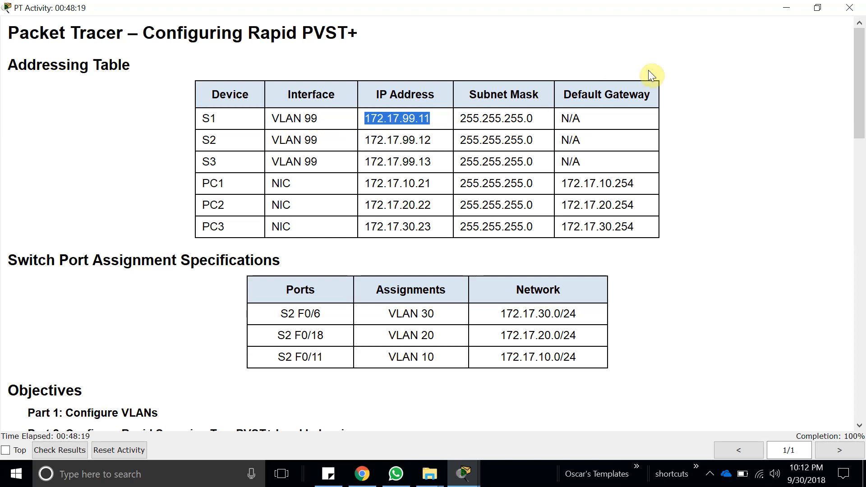
left_click(787, 7)
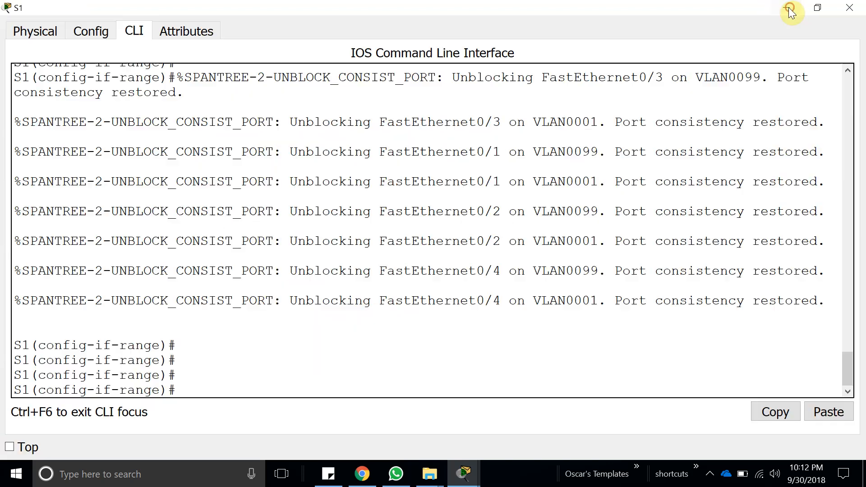
Leave interface range configuration on S1 and enter interface vlan 99.
left_click(310, 378)
type("exit")
key("Return")
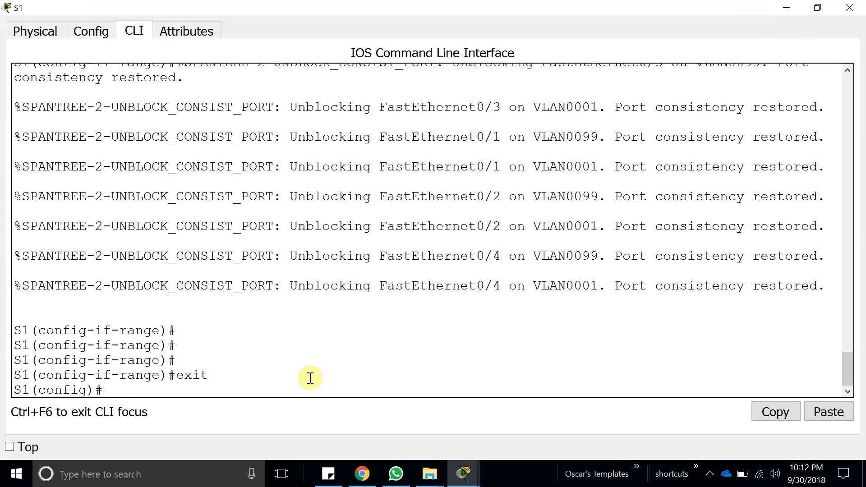
type("int")
key("Tab")
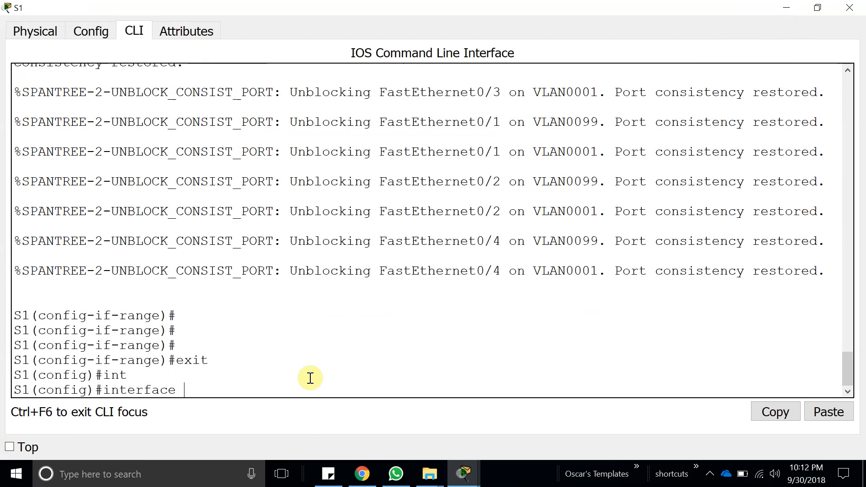
type("vl")
key("Tab")
type("9")
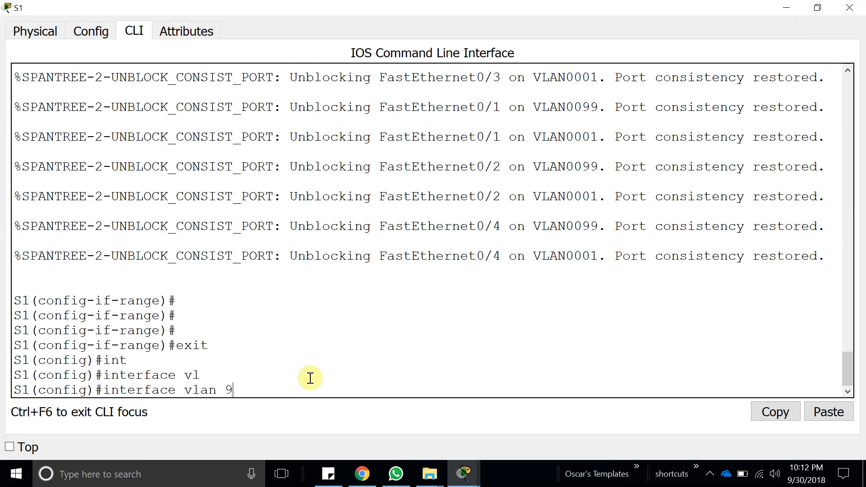
type("9")
key("Tab")
key("Return")
key("Return")
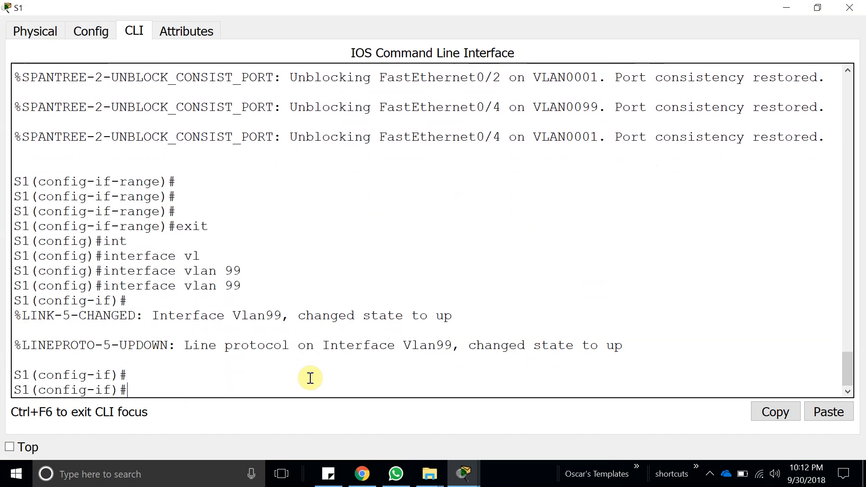
Assign IP address 172.17.99.11 with mask 255.255.255.0 to S1's VLAN 99 interface.
type("ip")
key("Tab")
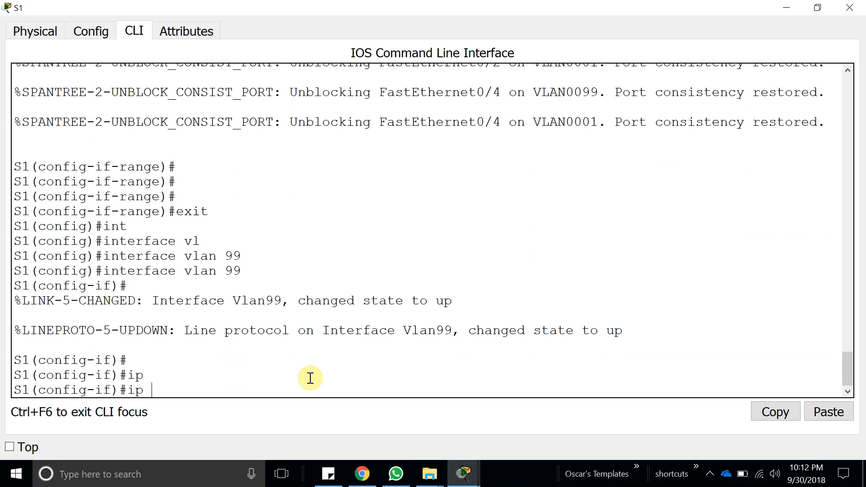
type("ad")
key("Tab")
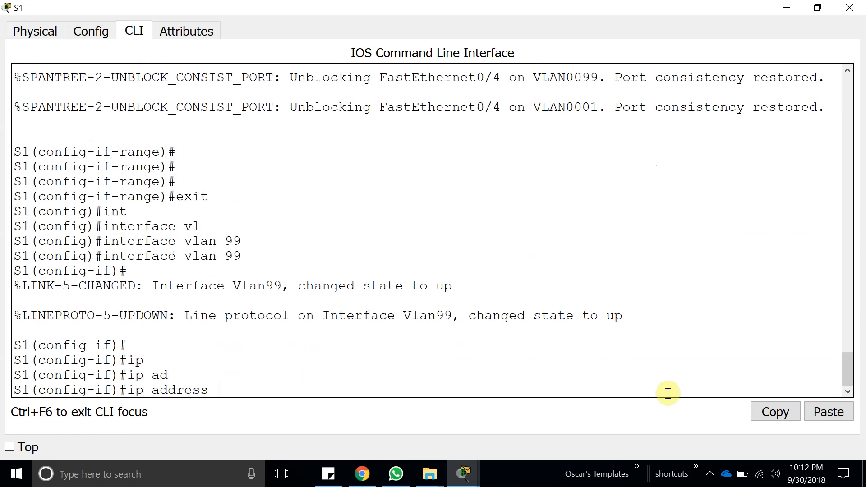
left_click(826, 412)
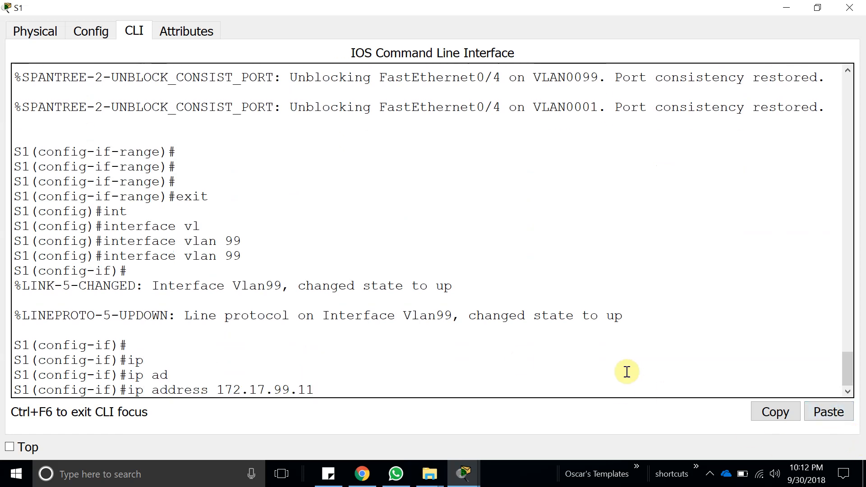
type("255.255.255.0")
key("Return")
Enable S1's VLAN 99 interface with no shutdown.
type("no shu")
key("Tab")
key("Return")
key("Return")
key("Return")
key("Return")
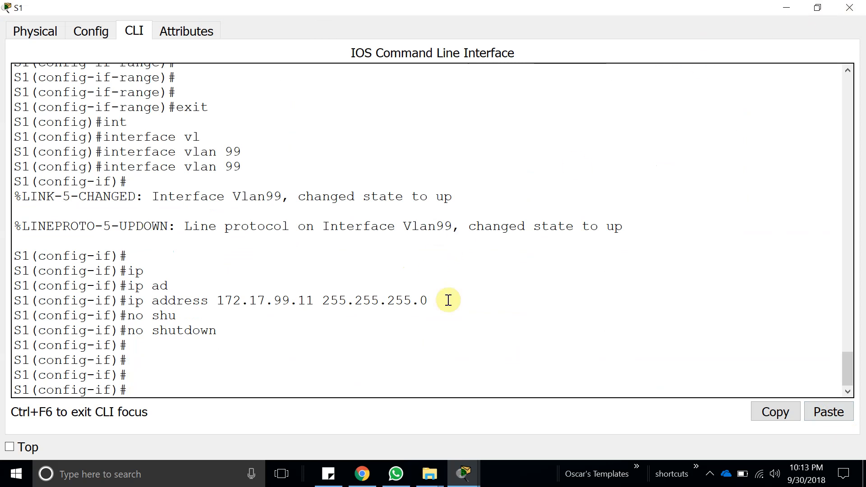
Copy the line ip address 172.17.99.11 255.255.255.0 from S1's output and minimize the S1 window.
left_click_drag(437, 301, 128, 300)
key("ctrl+c")
left_click(781, 412)
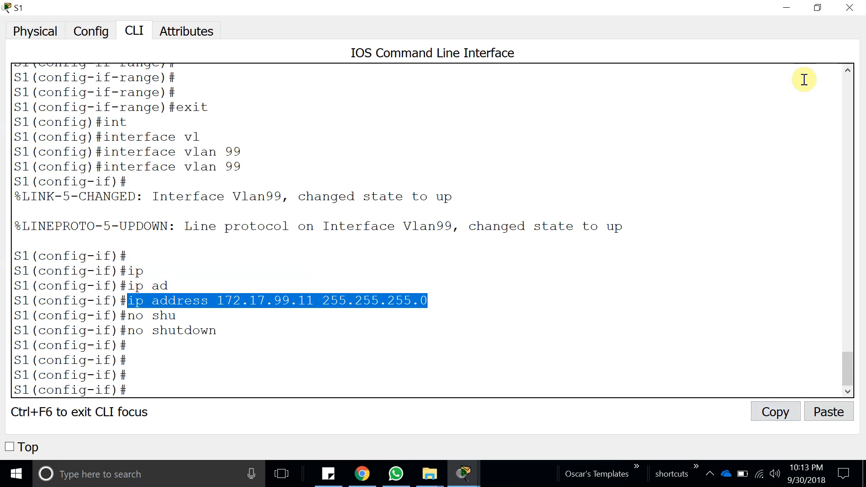
left_click(787, 9)
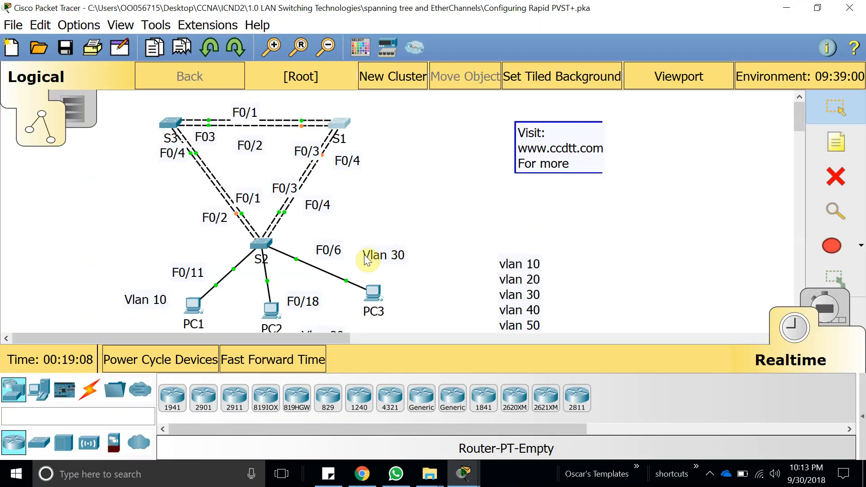
left_click(338, 129)
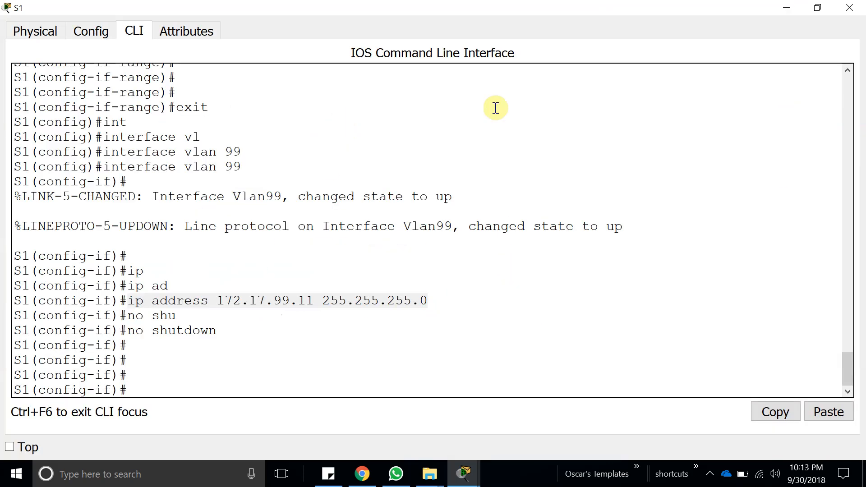
left_click(786, 7)
Check the VLAN 99 addresses of the remaining switches in the activity's Addressing Table.
mouse_move(463, 474)
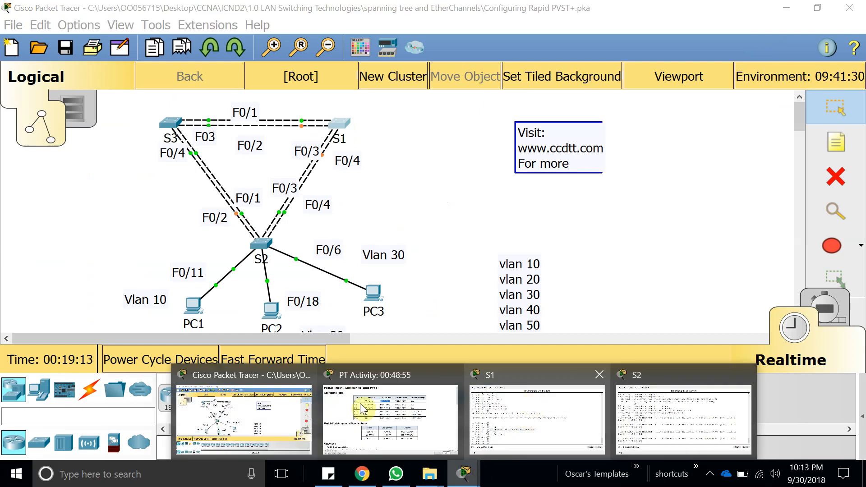
left_click(356, 415)
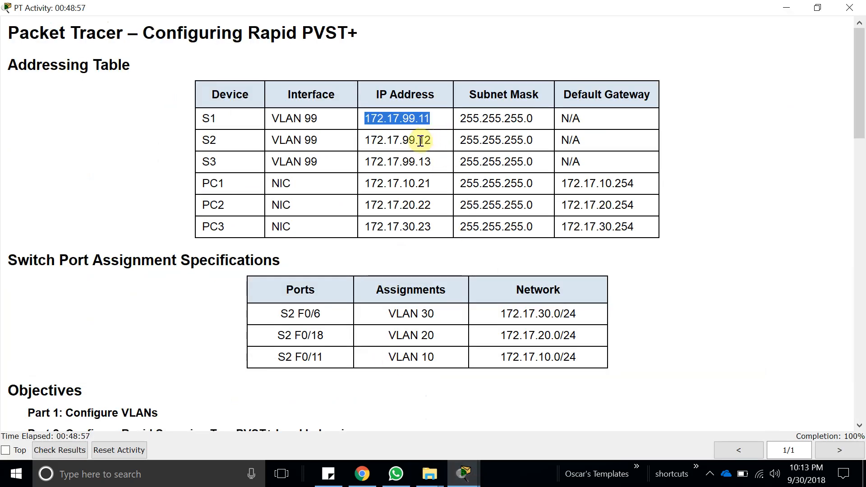
left_click(786, 7)
Open S3's command line maximized and leave interface range configuration with exit.
left_click(170, 121)
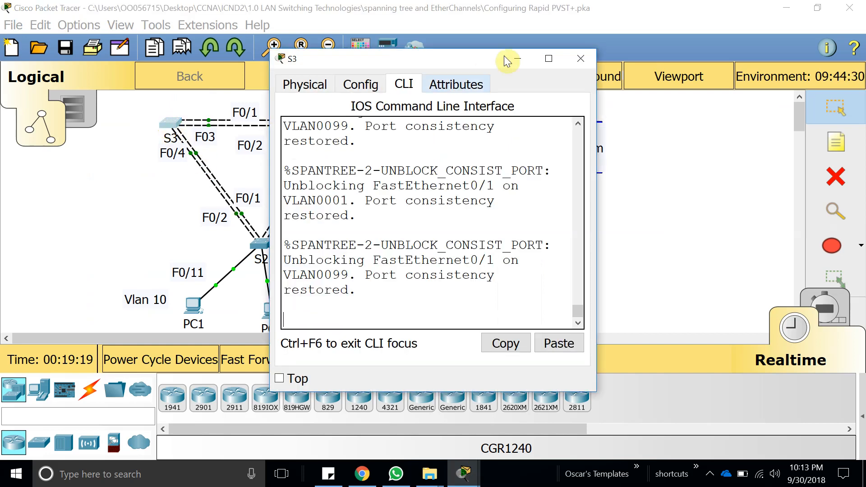
left_click(549, 59)
key("Return")
key("Return")
key("Return")
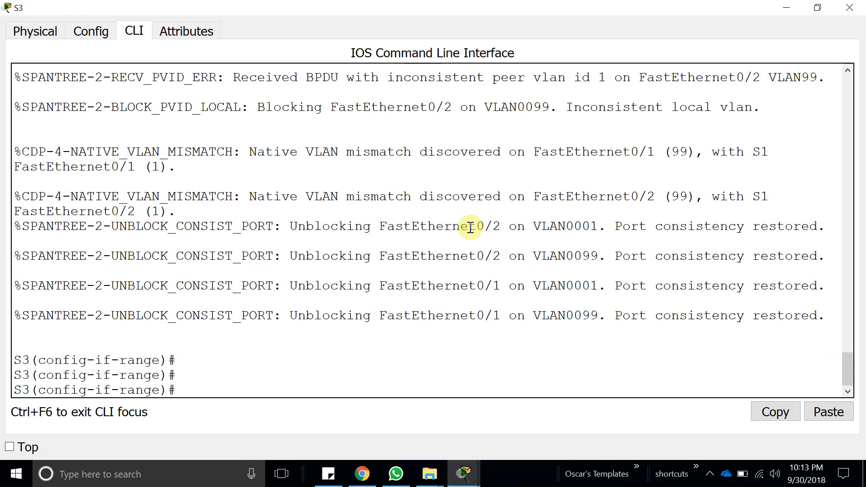
type("exit")
key("Return")
key("Return")
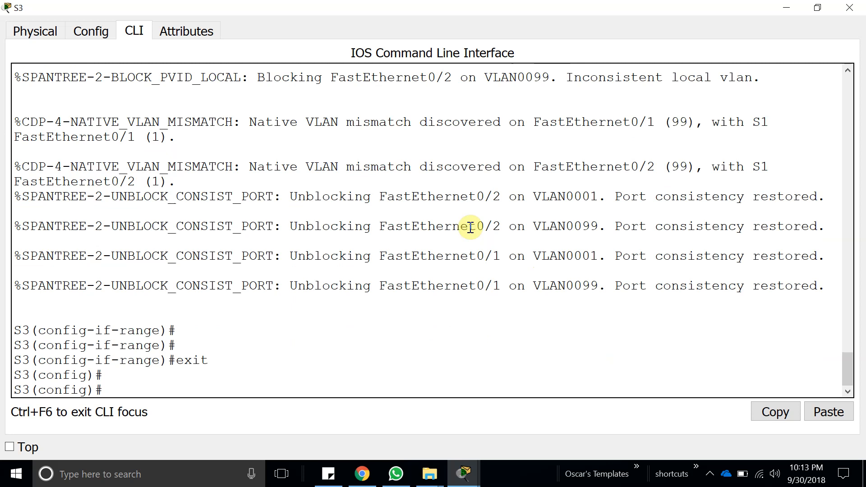
left_click(828, 412)
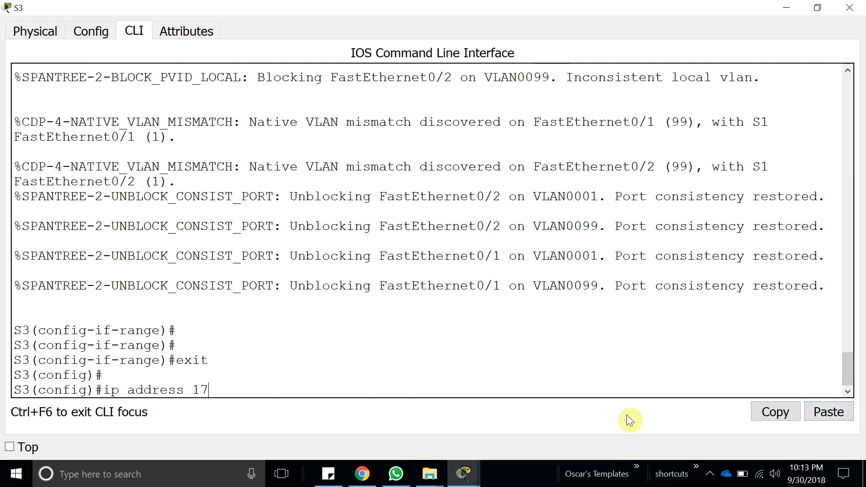
key("BackSpace")
key("BackSpace")
key("BackSpace")
key("BackSpace")
key("BackSpace")
key("BackSpace")
key("BackSpace")
key("BackSpace")
key("BackSpace")
key("BackSpace")
key("BackSpace")
key("BackSpace")
key("BackSpace")
key("BackSpace")
key("BackSpace")
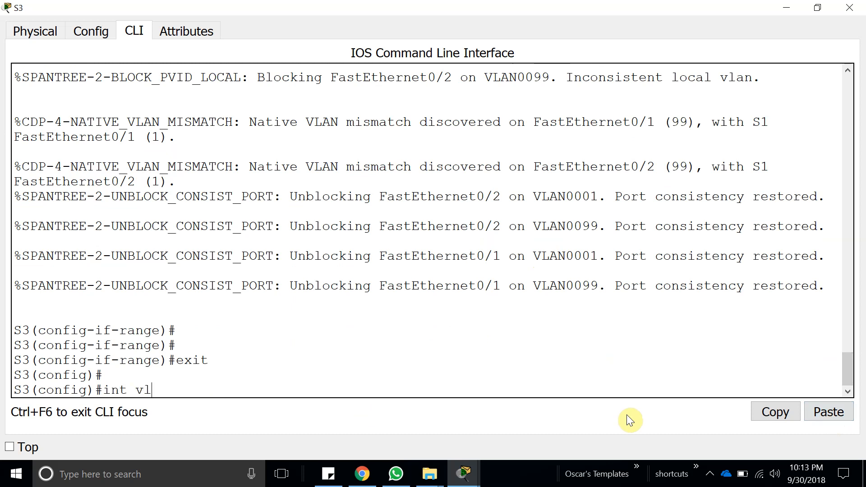
Enter interface configuration for VLAN 99 on S3 with int vlan 99.
key("Tab")
type("99")
key("Return")
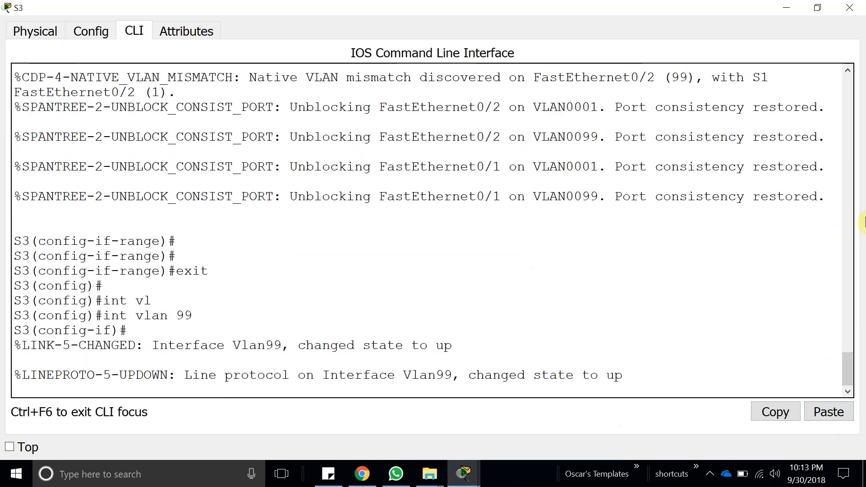
key("Return")
key("Return")
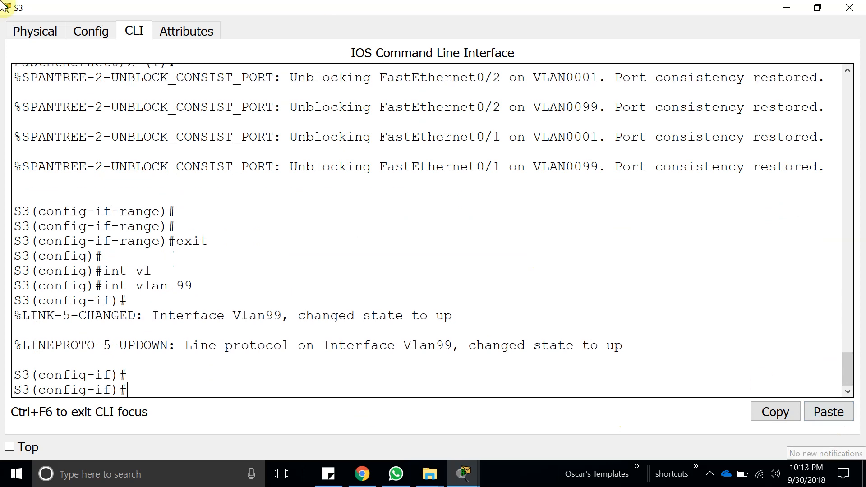
Paste the copied address line on S3 and change it to ip address 172.17.99.13 255.255.255.0.
left_click(819, 410)
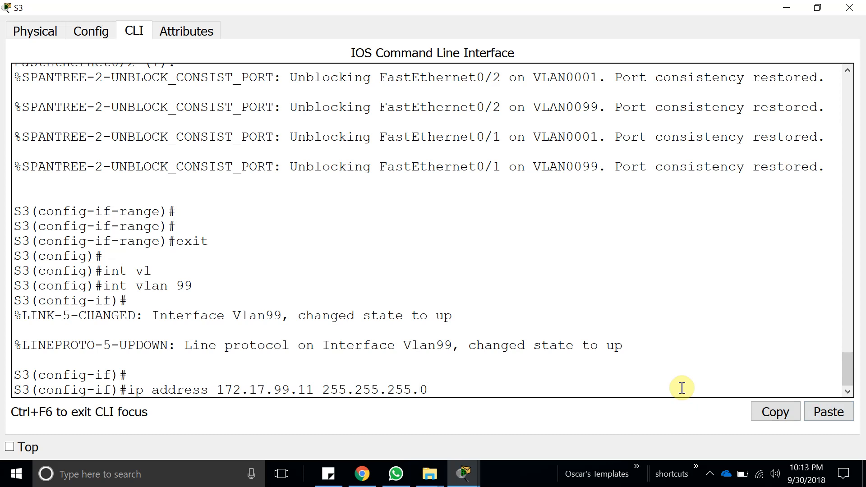
key("BackSpace")
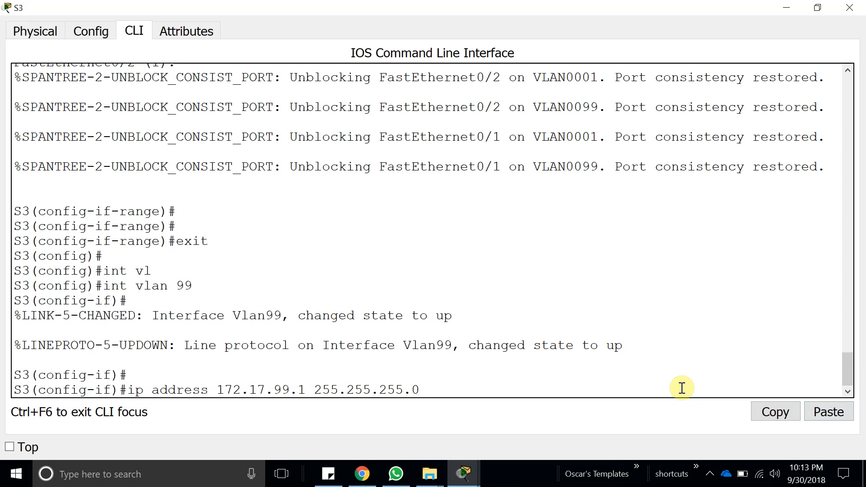
type("3")
key("Return")
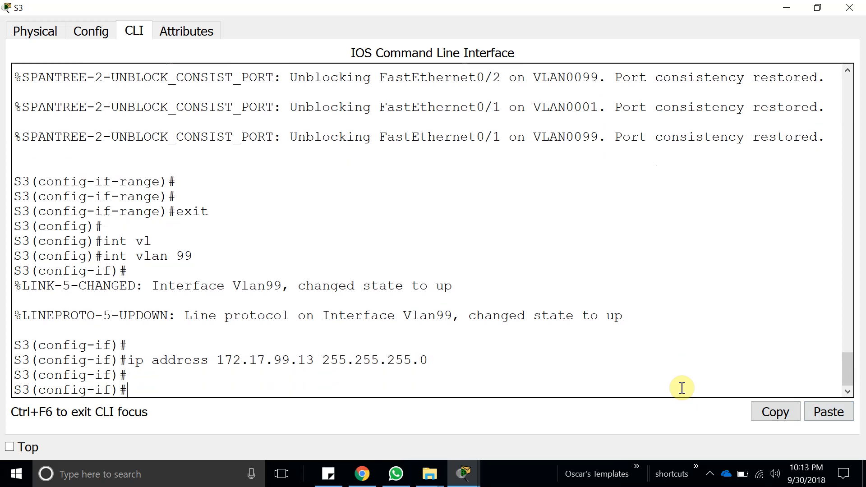
Enable S3's VLAN 99 interface with no shutdown.
type("no shu")
key("Tab")
key("Return")
key("Return")
key("Return")
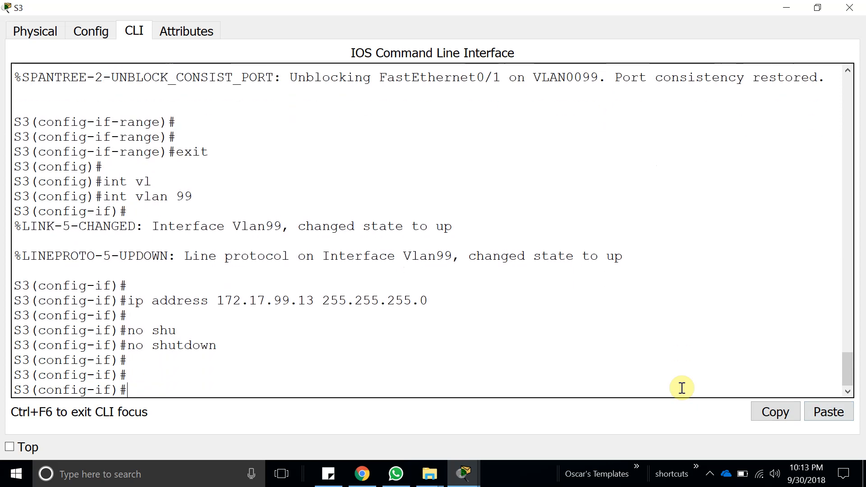
Check the VLAN 99 entries for S2 and S3 in the activity's Addressing Table.
mouse_move(462, 473)
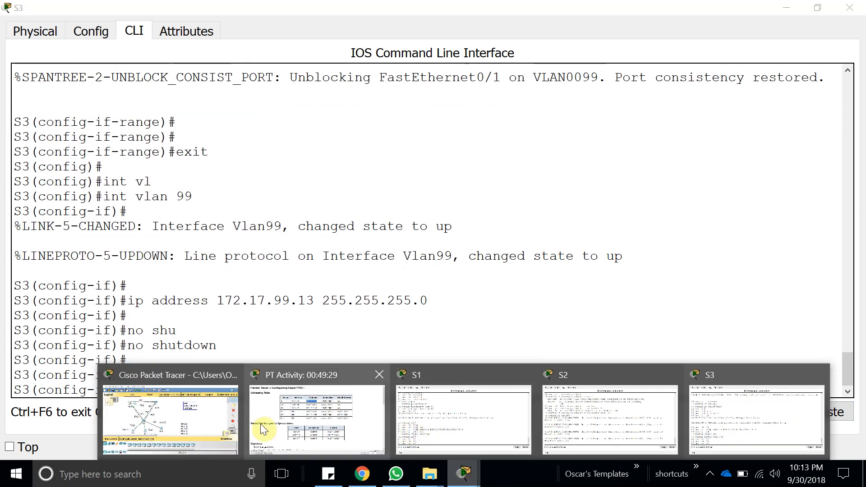
left_click(291, 406)
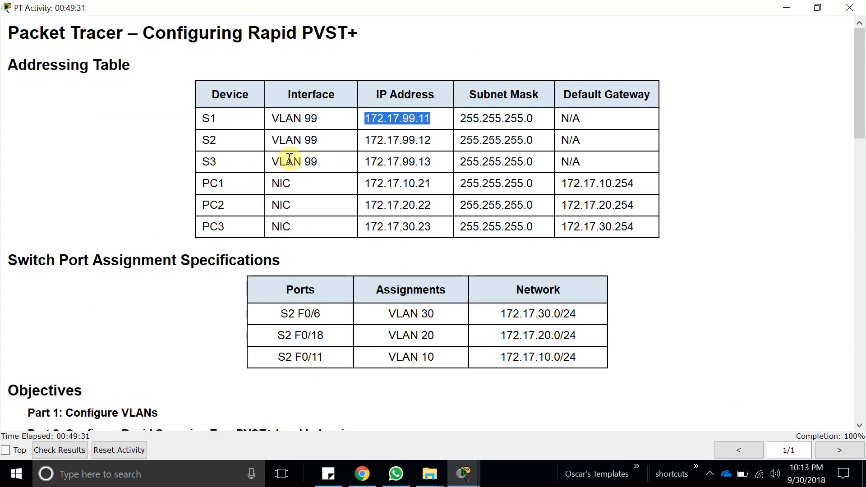
left_click_drag(185, 162, 229, 160)
left_click(319, 157)
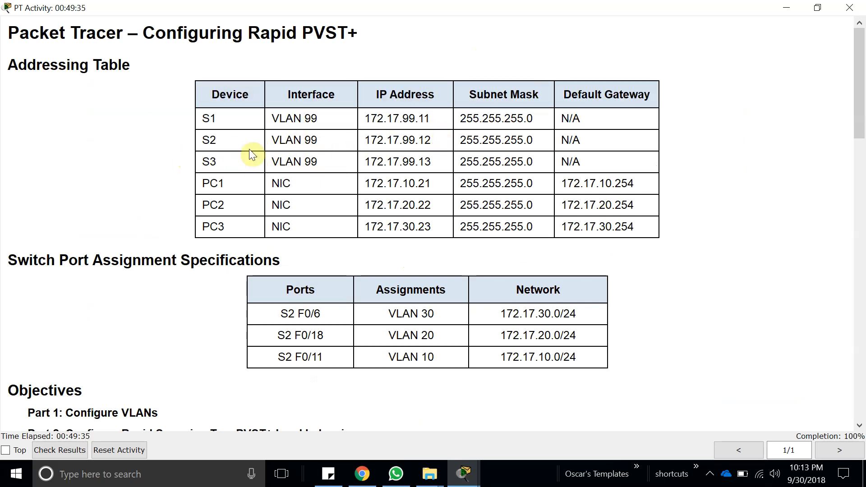
Open S2's command line and leave interface range configuration with exit.
mouse_move(462, 473)
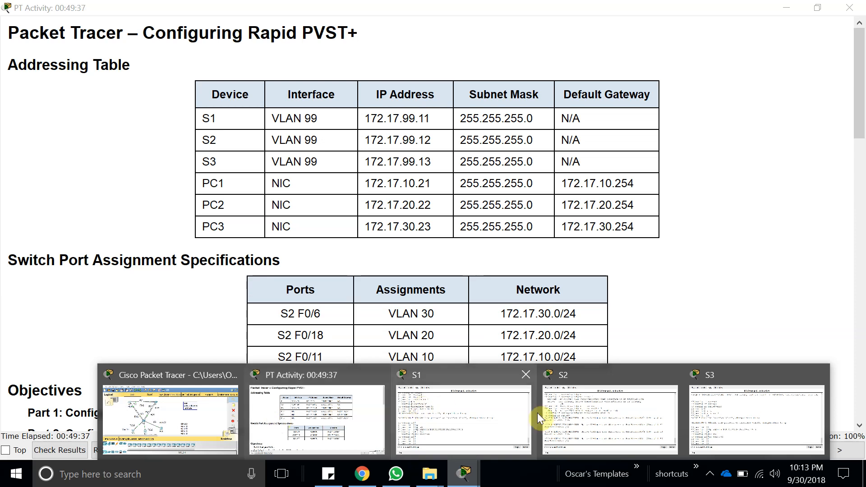
left_click(580, 412)
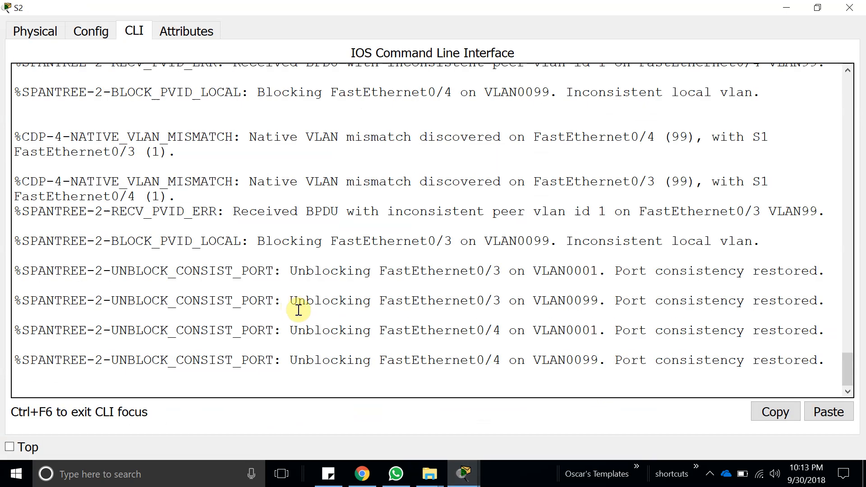
key("Return")
key("Return")
key("Return")
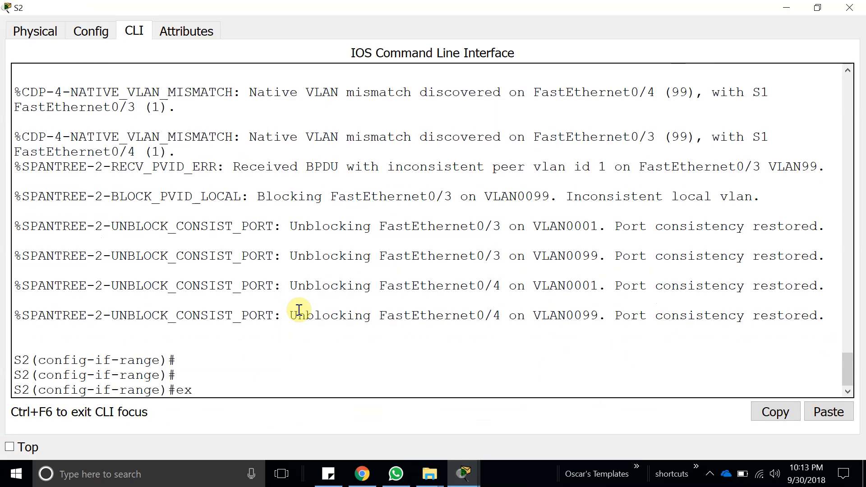
key("Return")
key("Return")
key("Return")
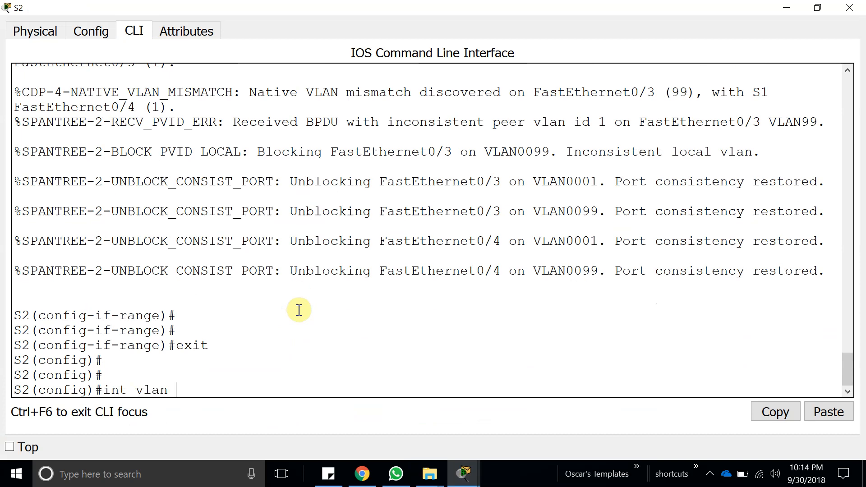
Enter S2's VLAN 99 interface and assign ip address 172.17.99.12 255.255.255.0, adapting the copied address line.
key("Return")
key("Return")
key("Return")
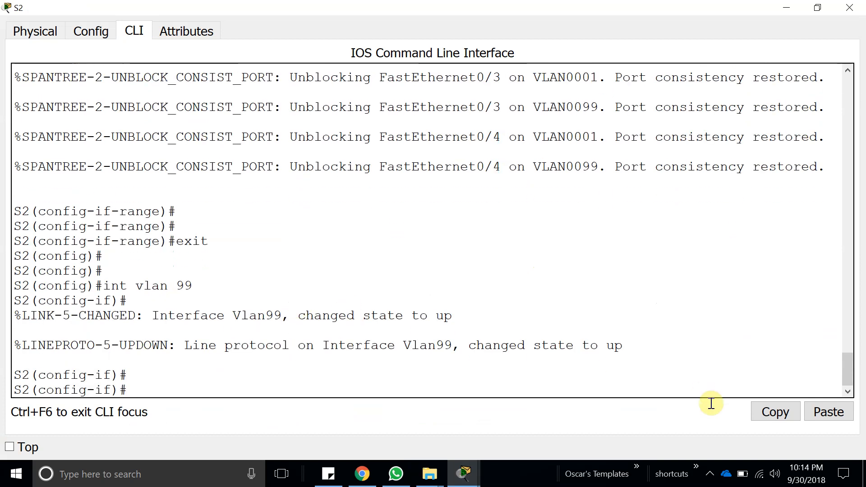
left_click(815, 412)
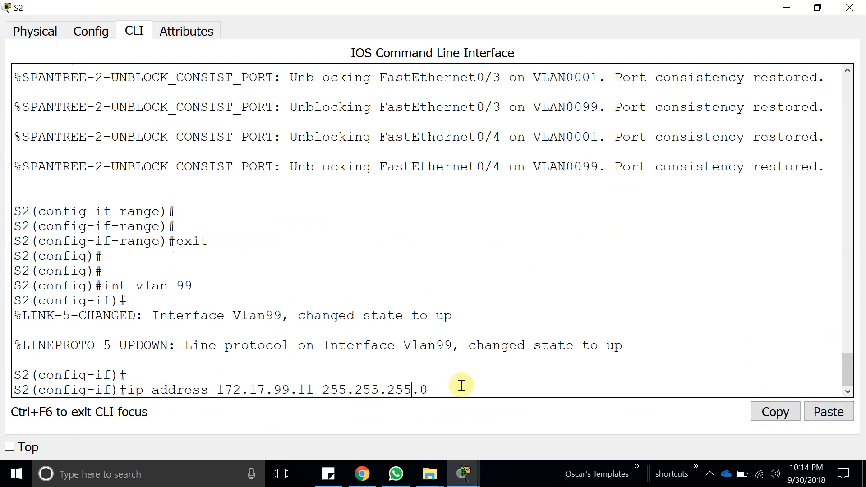
key("BackSpace")
type("2")
key("Return")
Enable S2's VLAN 99 interface with no shutdown and return to privileged mode with end.
key("Return")
type("no shu")
key("Return")
key("Return")
key("Return")
type("end")
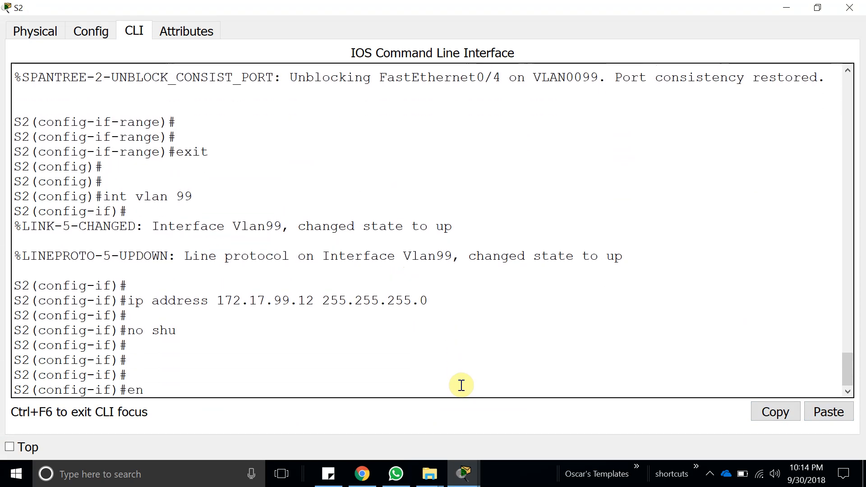
key("Return")
key("Return")
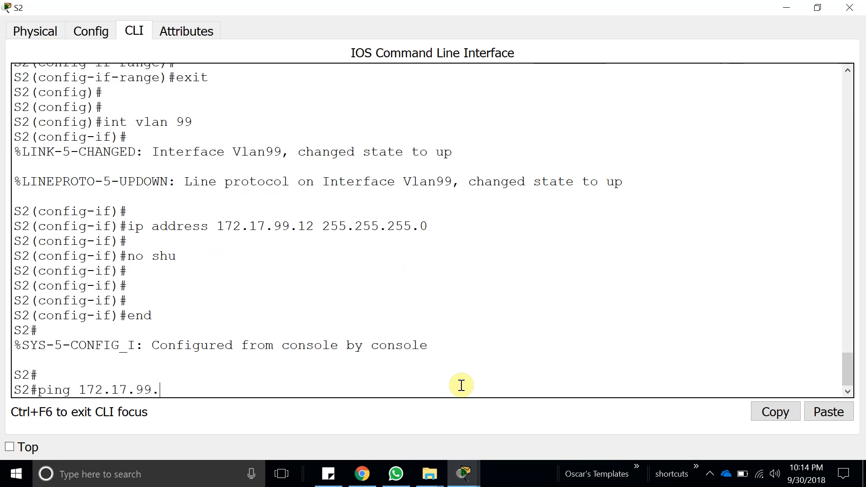
Ping S3's management address 172.17.99.13 from S2 twice.
key("Return")
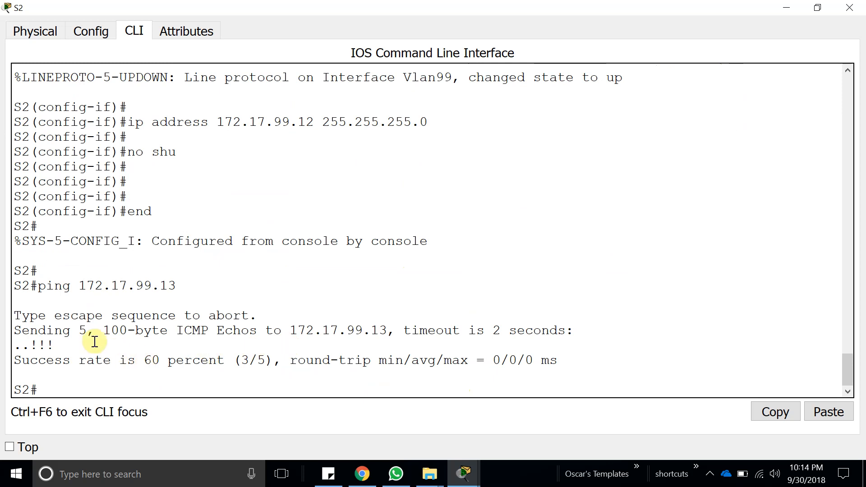
key("Up")
key("Return")
Ping S1's management address 172.17.99.11 from S2 twice.
key("Up")
key("Return")
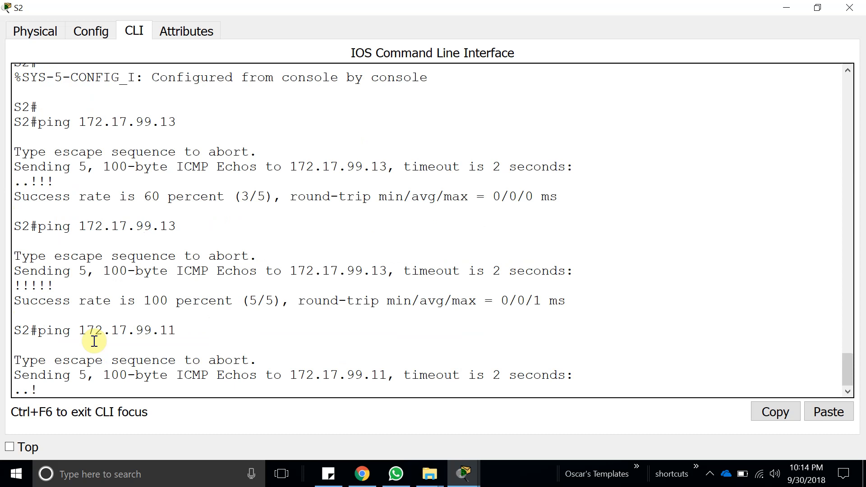
key("Up")
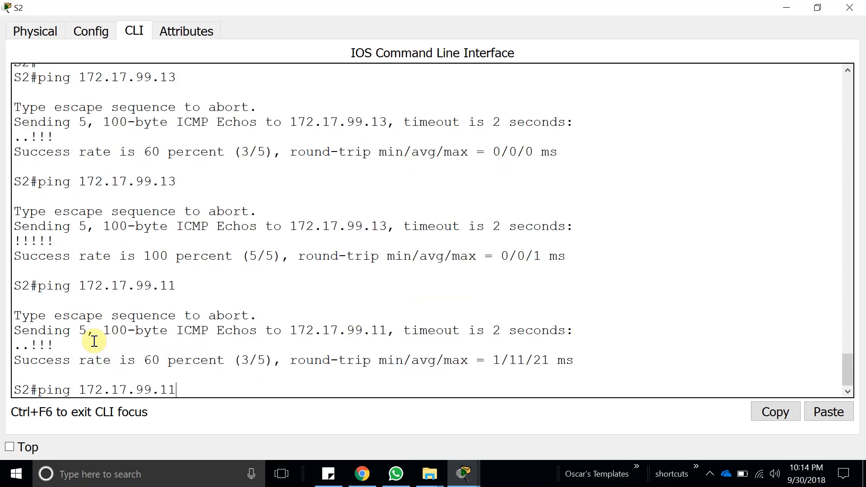
key("Return")
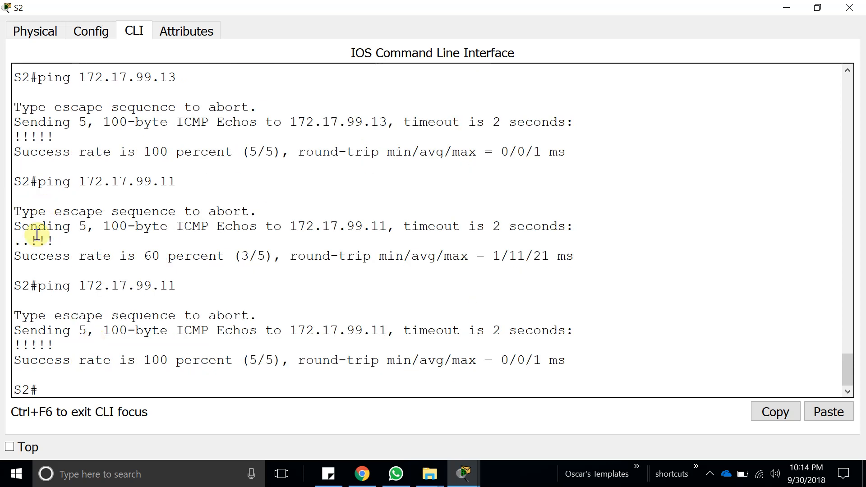
Examine the individual echo reply marks of the first ping to 172.17.99.11.
left_click_drag(30, 240, 20, 242)
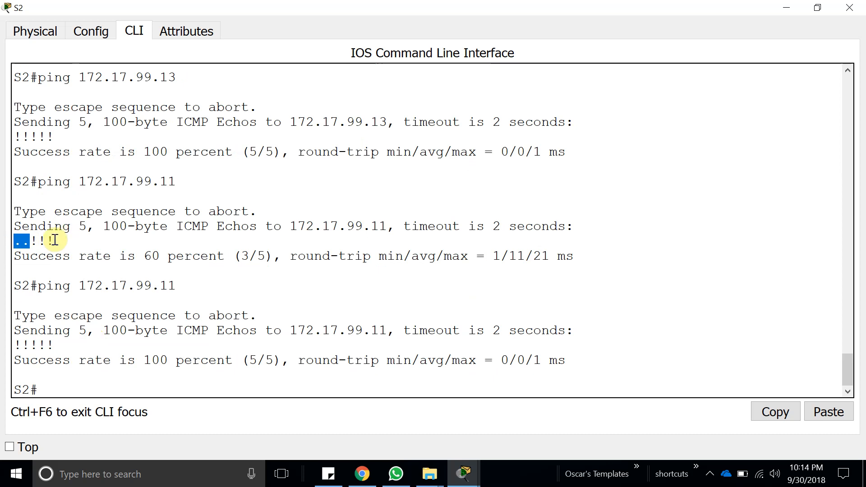
left_click(34, 239)
left_click_drag(72, 244, 28, 241)
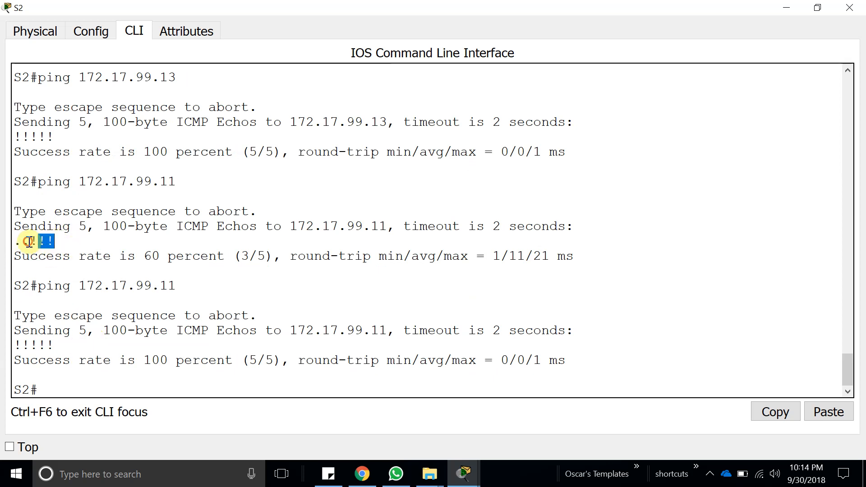
left_click(79, 386)
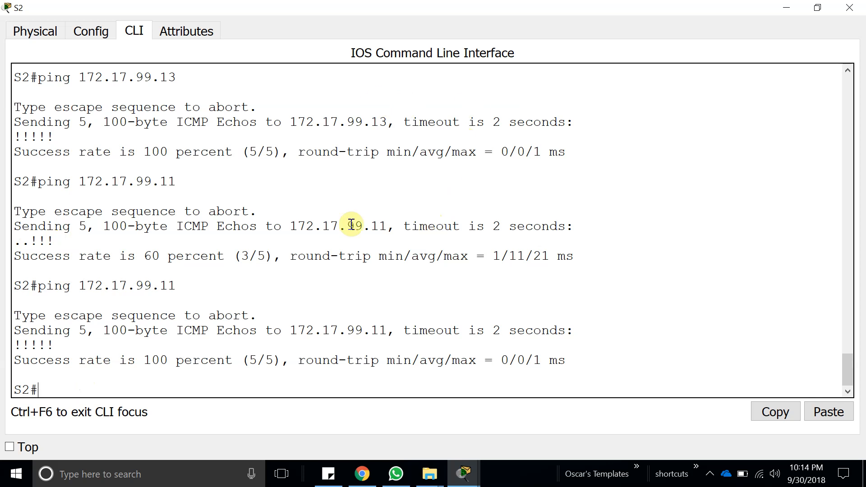
Close the S2 window and read Step 6 and the Part 2 STP mode instructions in the activity.
left_click(849, 7)
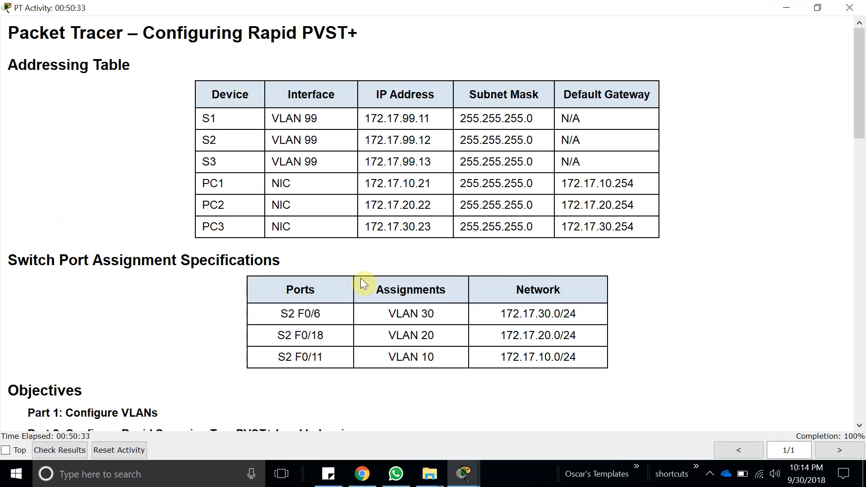
scroll(270, 316, "down", 20)
scroll(269, 316, "up", 1)
left_click_drag(417, 234, 3, 207)
scroll(298, 225, "down", 2)
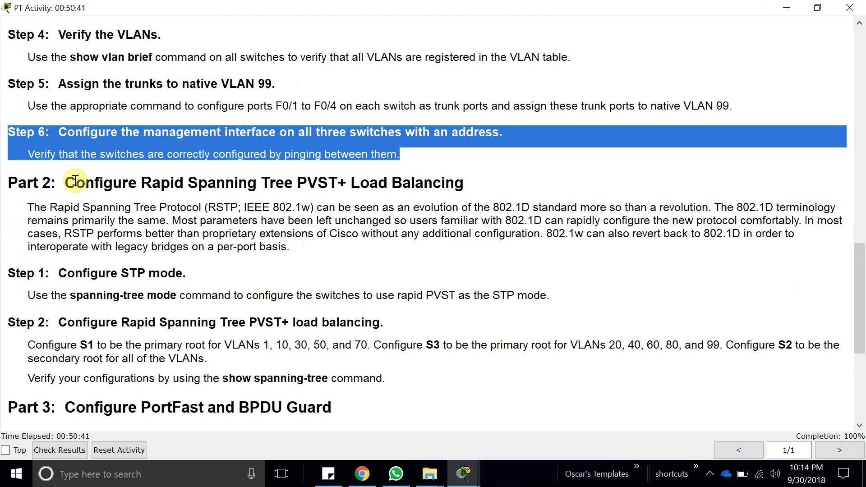
left_click_drag(64, 183, 482, 175)
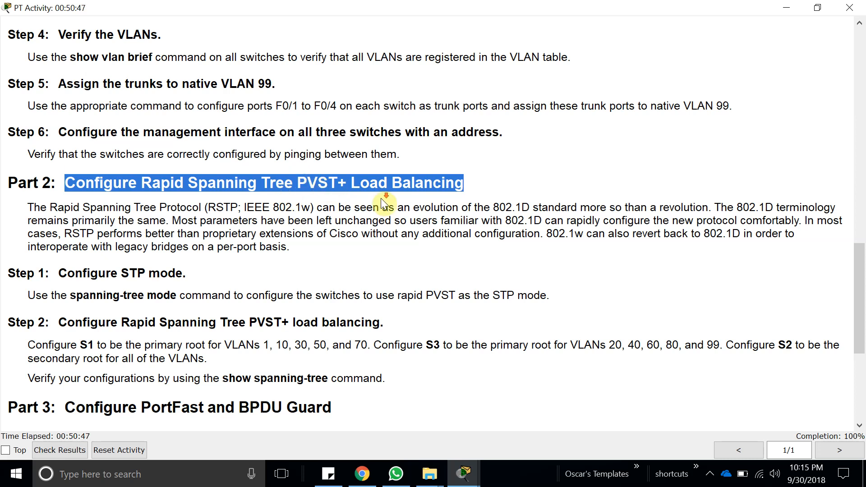
scroll(379, 205, "down", 3)
left_click_drag(27, 213, 560, 210)
Open S1's command line and leave the VLAN 99 interface configuration with exit.
left_click(463, 474)
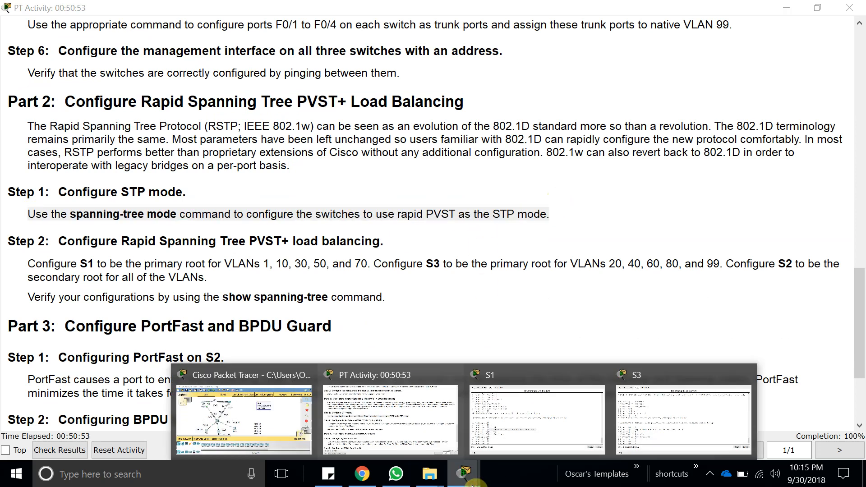
left_click(500, 411)
left_click(295, 369)
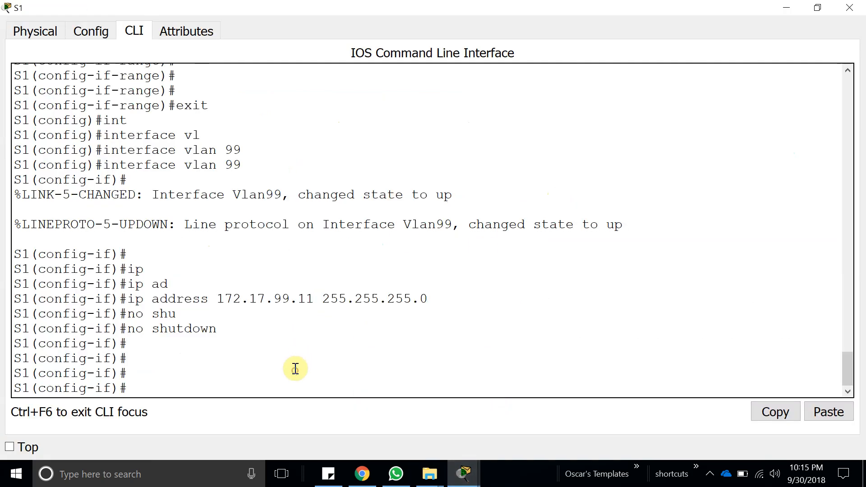
key("Return")
key("Return")
type("exi")
key("Tab")
key("Return")
key("Return")
key("Return")
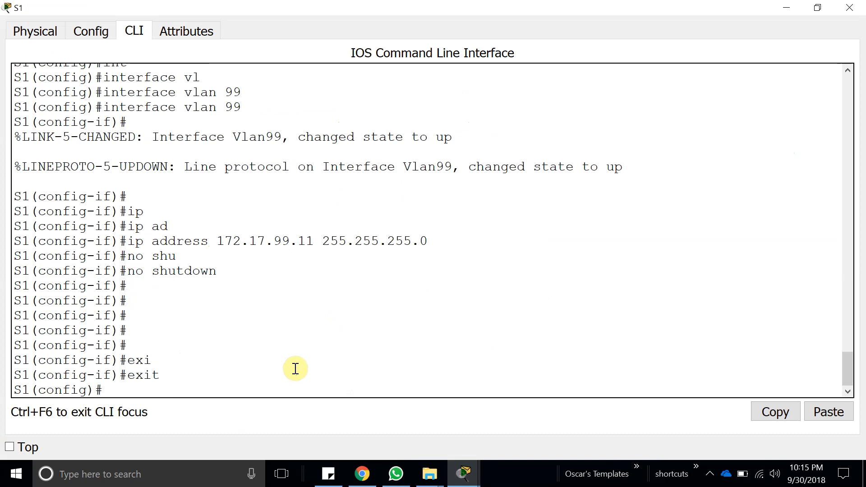
Set S1's spanning-tree mode to rapid-pvst with spanning-tree mode rapid-pvst.
type("s")
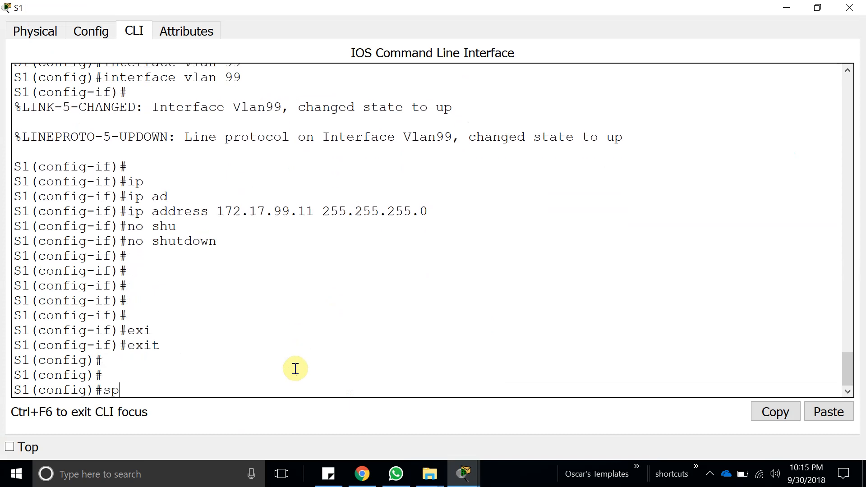
type("p")
key("Tab")
type("mo")
key("Tab")
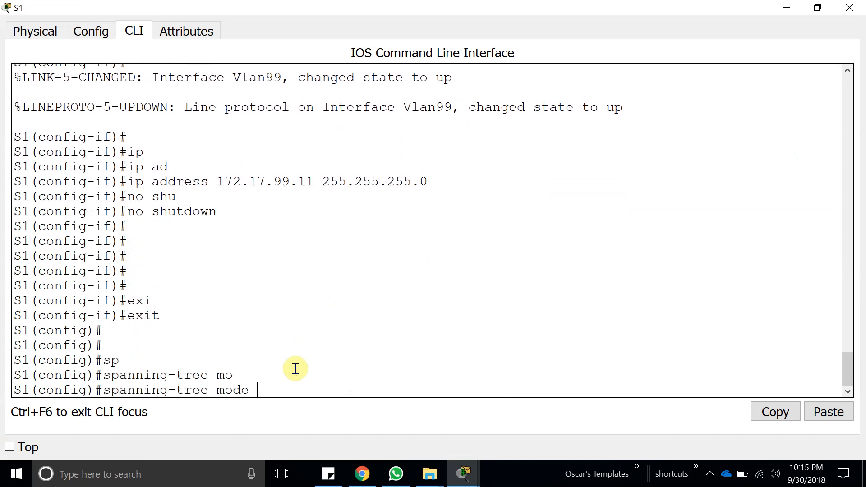
type("p")
key("Tab")
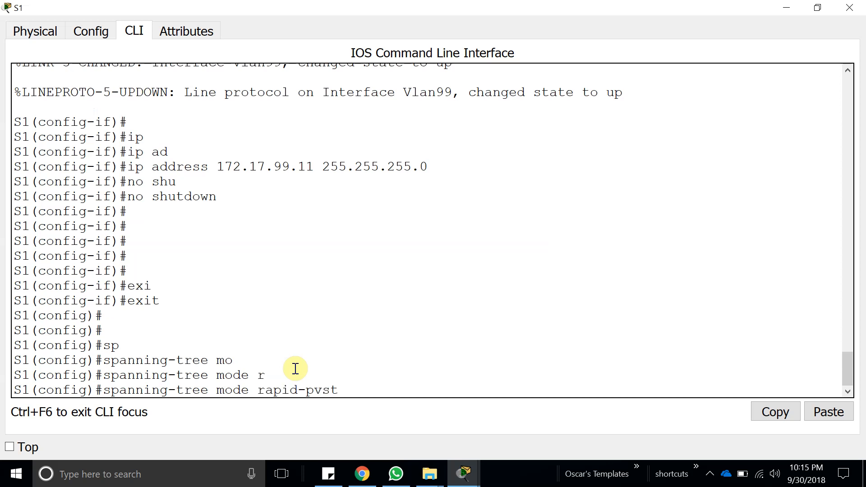
key("Return")
Copy the line spanning-tree mode rapid-pvst from S1's output and minimize windows to reach S3's command line.
left_click_drag(354, 369, 104, 374)
left_click(782, 413)
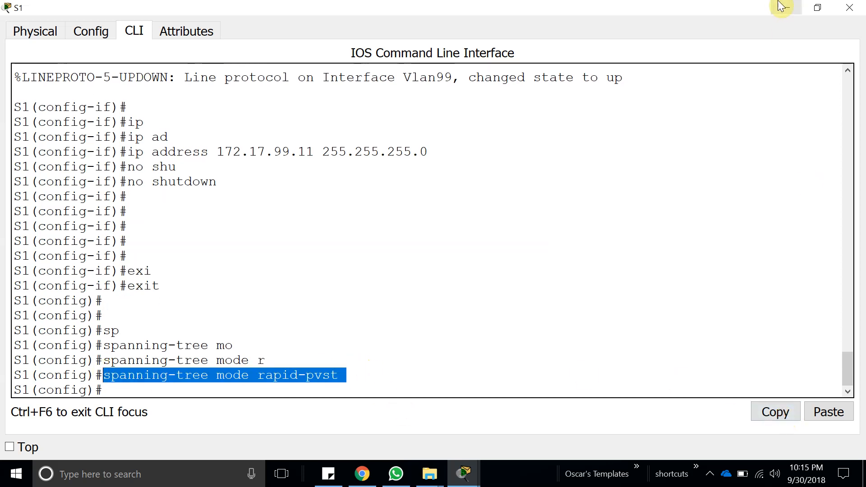
left_click(786, 7)
left_click(786, 12)
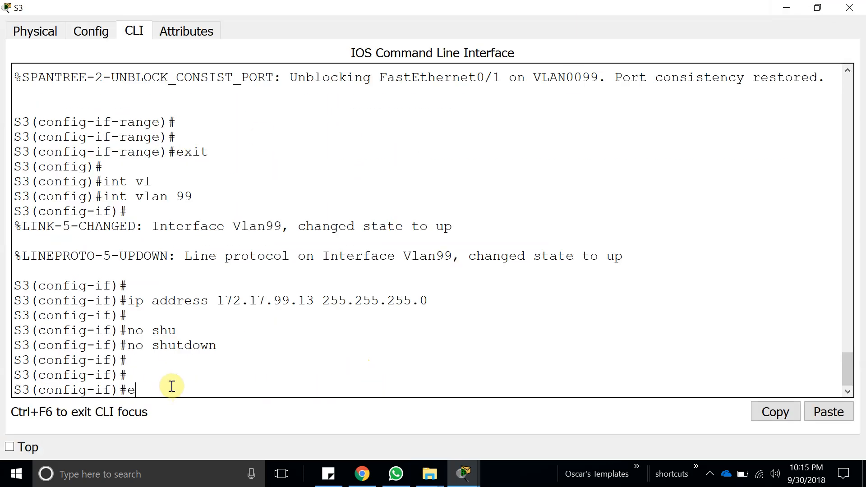
Leave S3's VLAN 99 interface configuration with exit and set its STP mode with spanning-tree mode rapid-pvst.
key("Return")
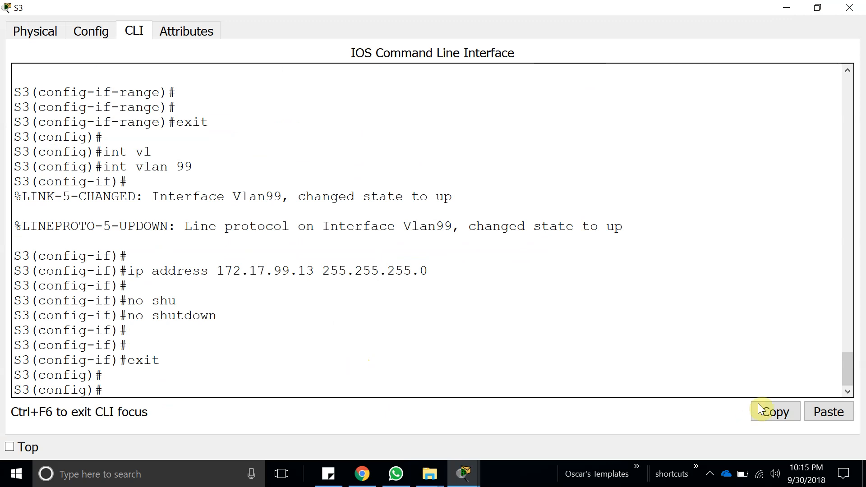
left_click(830, 417)
key("Return")
key("Return")
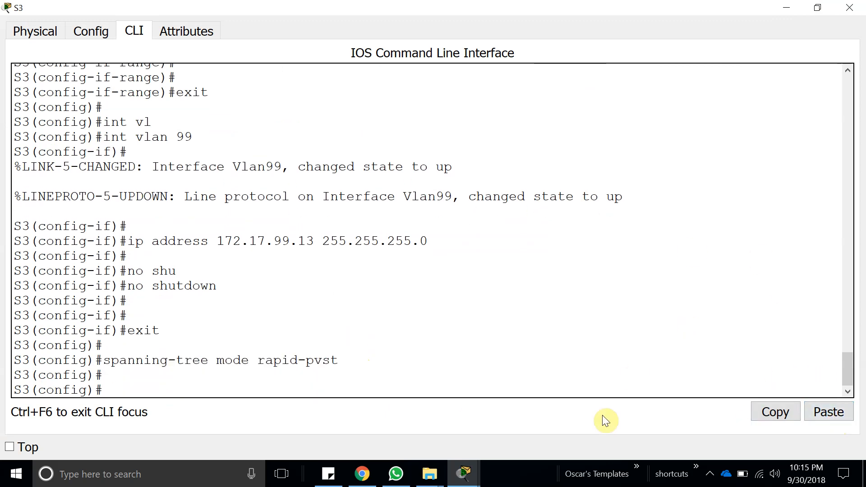
Open S2's command line from the topology and enter global configuration mode with configure terminal.
left_click(464, 472)
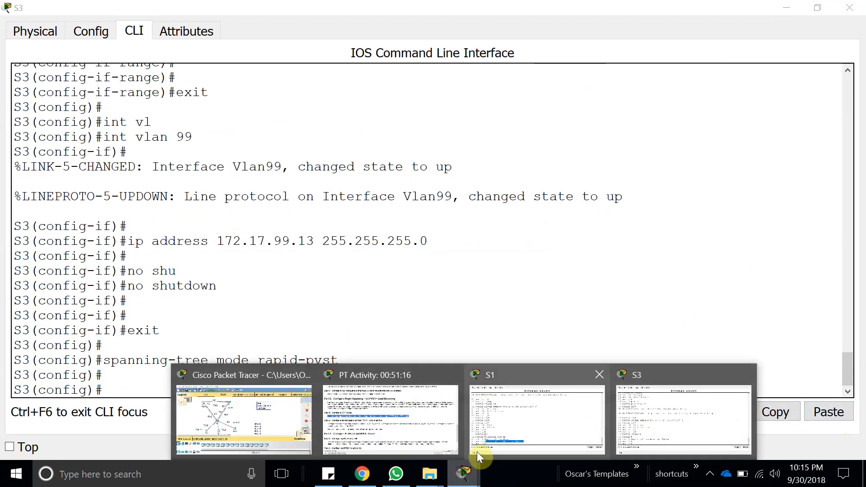
left_click(789, 7)
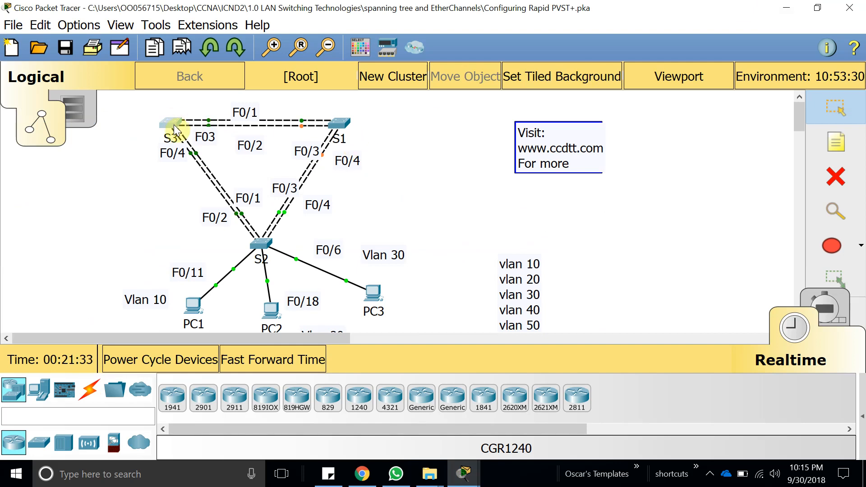
left_click(260, 245)
left_click(549, 58)
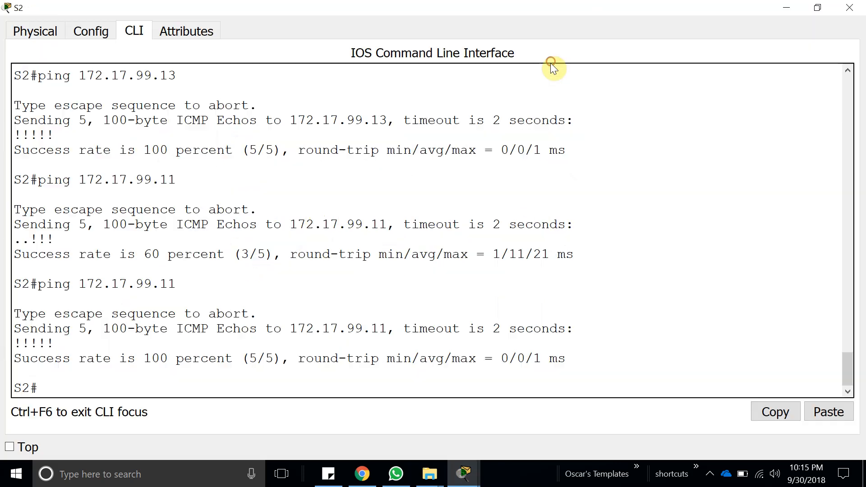
type("conf")
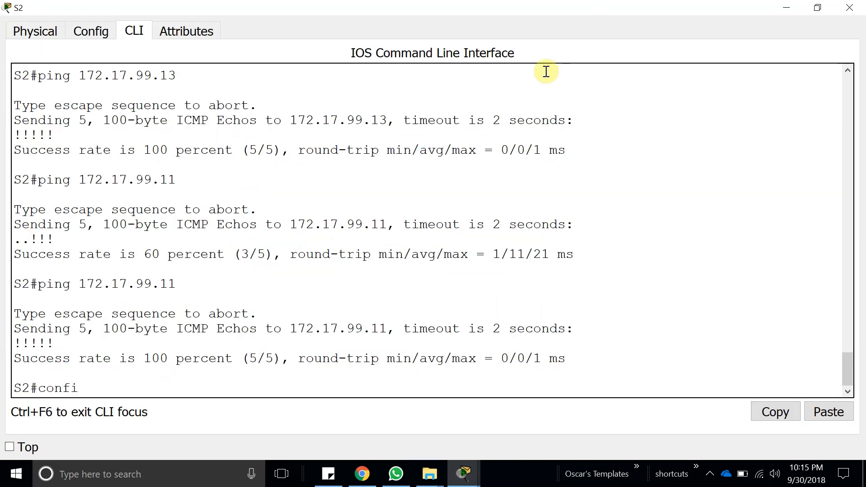
type("i")
key("Tab")
type("t")
key("Tab")
key("Return")
Paste and run spanning-tree mode rapid-pvst on S2.
key("Return")
key("Return")
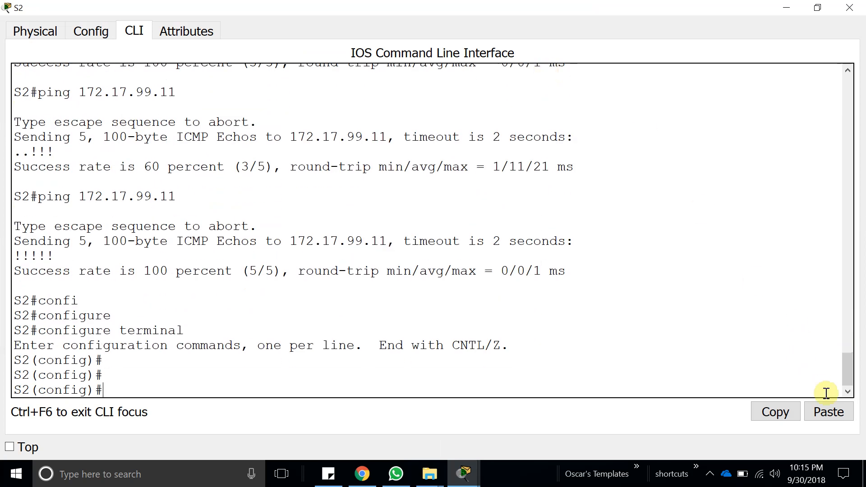
left_click(828, 412)
key("Return")
key("Return")
key("Return")
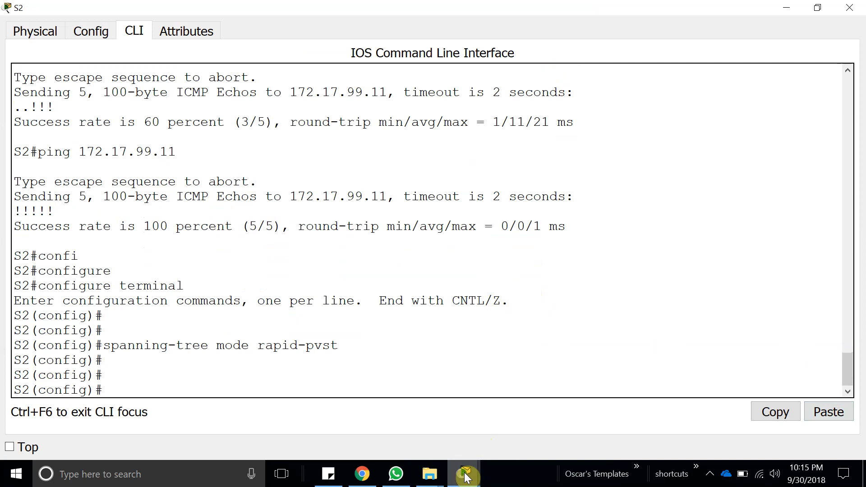
Read the Part 2 load-balancing instructions in the activity, highlighting the VLANs for which S1 is primary root.
mouse_move(466, 475)
left_click(356, 437)
left_click(271, 249)
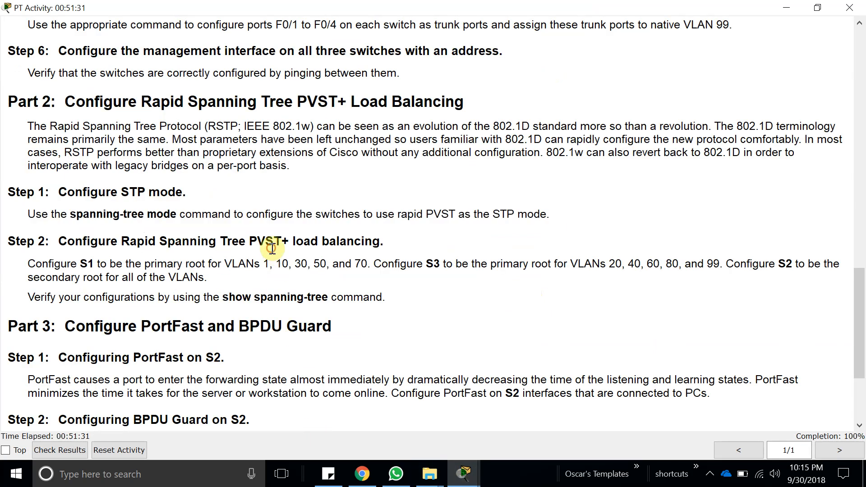
left_click_drag(227, 288, 367, 267)
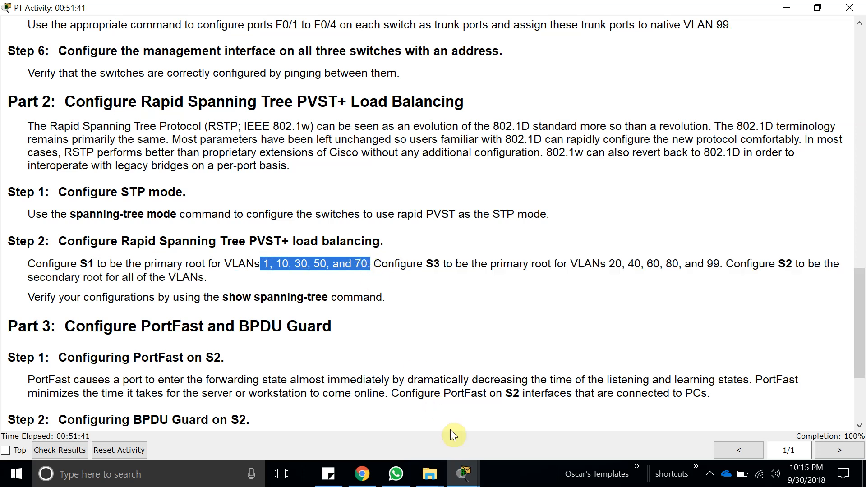
Open S1's command line, start the command spanning-tree vlan and list the options available for it.
left_click(464, 474)
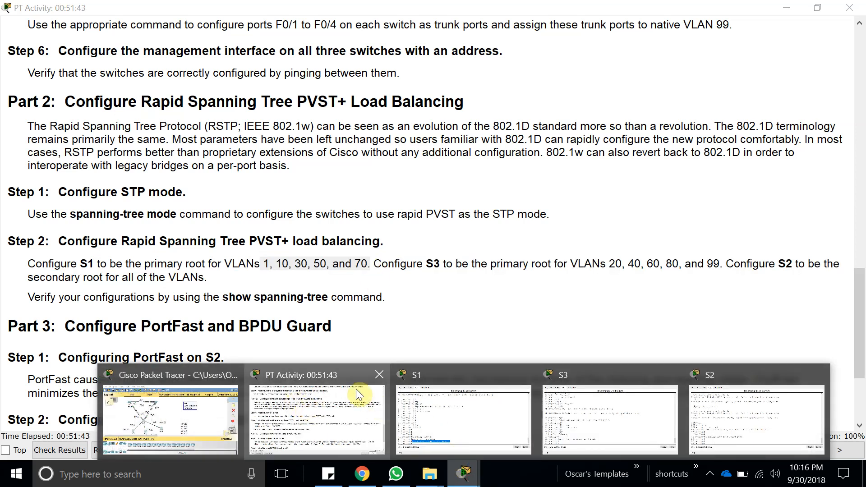
left_click(458, 400)
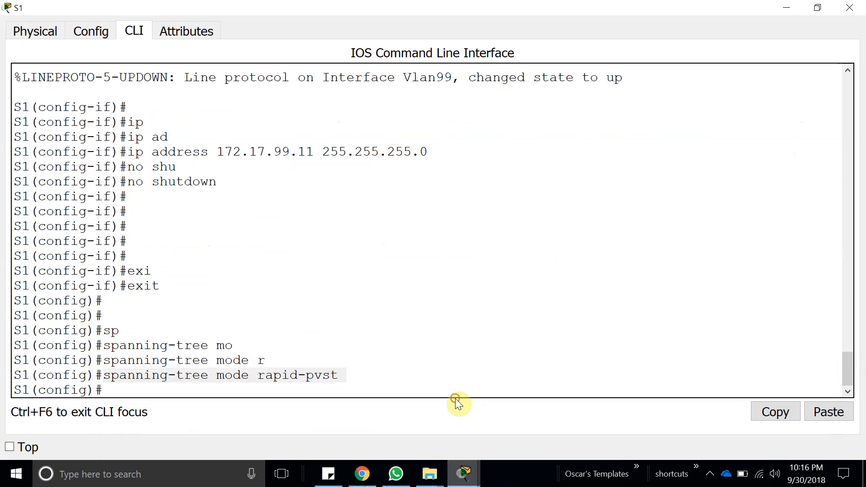
left_click(312, 390)
type("spa")
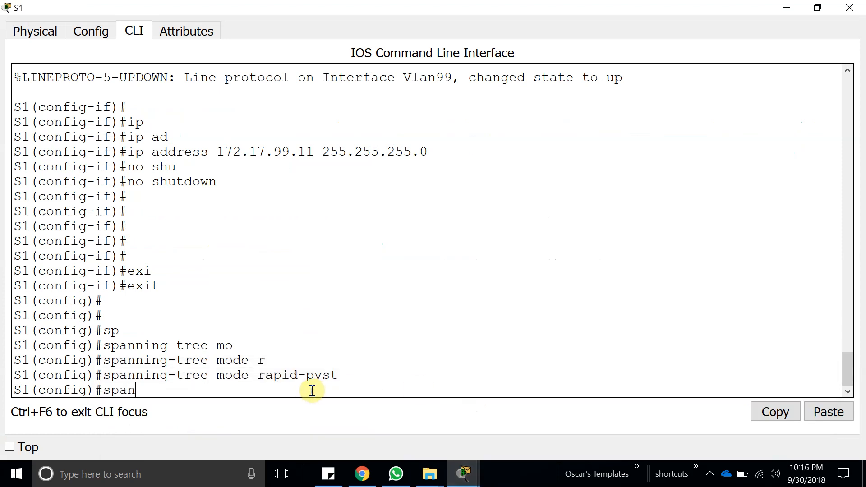
type("n")
key("Tab")
type("?")
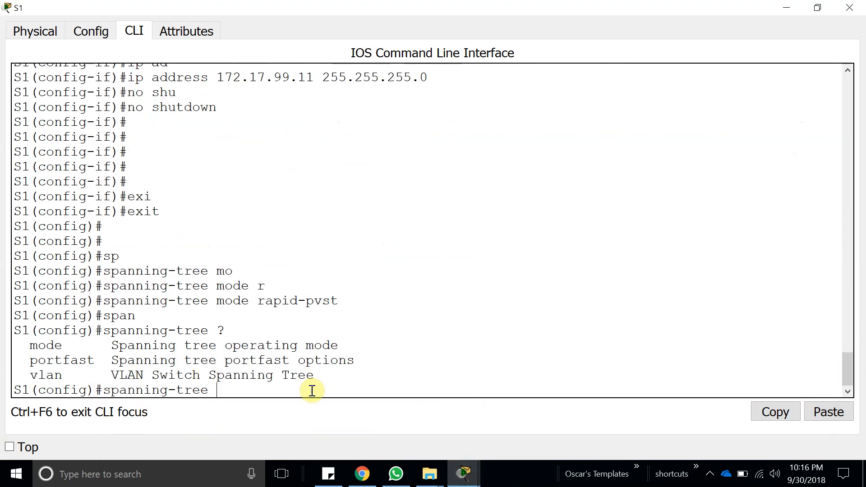
type("vl")
key("Tab")
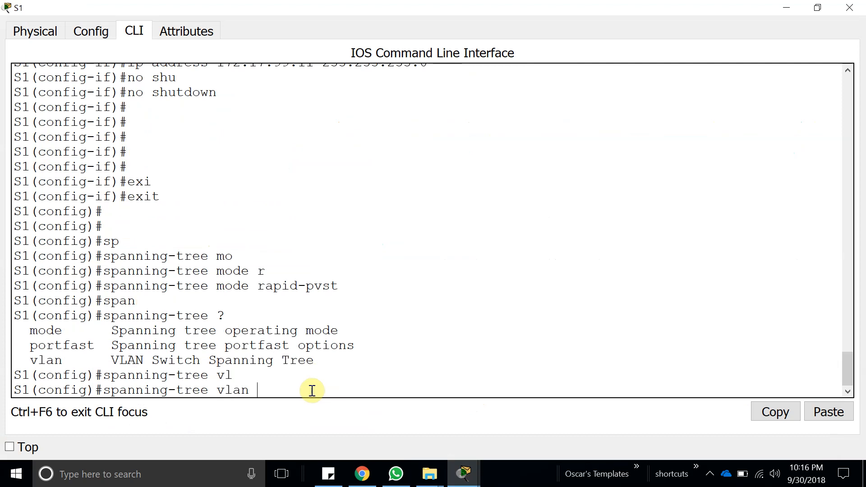
type("?")
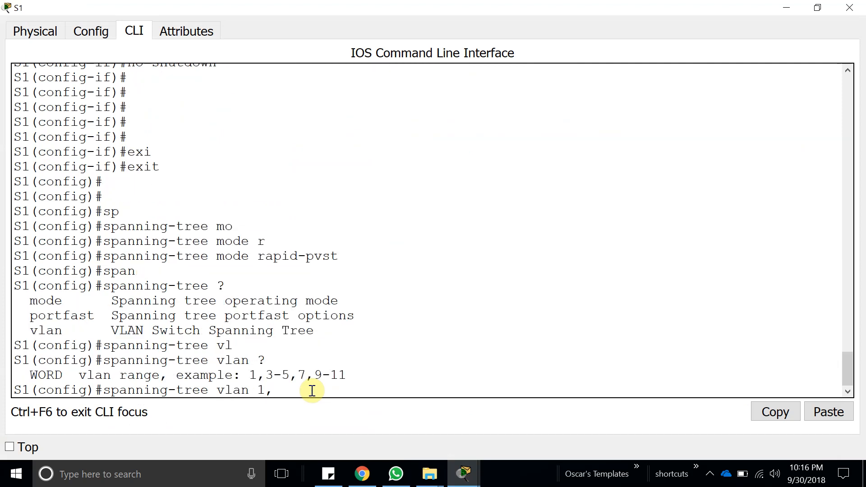
Return to the activity instructions and copy S1's VLAN numbers 1, 10, 30, 50.
mouse_move(463, 472)
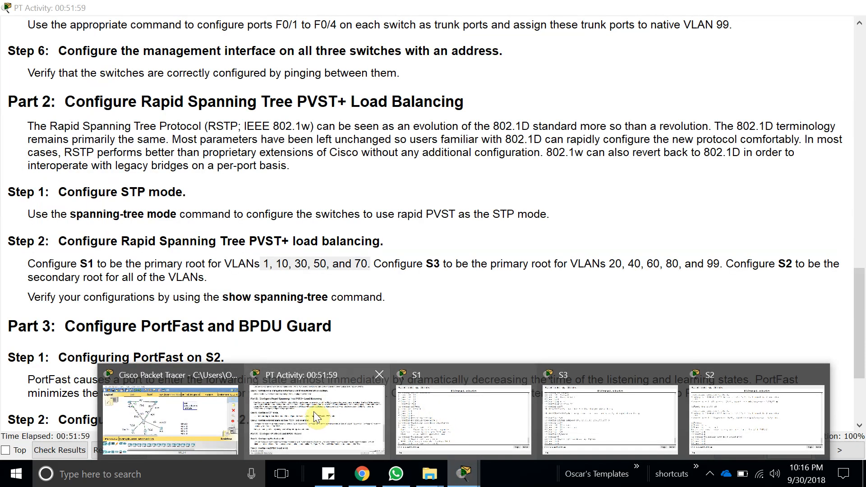
left_click(314, 413)
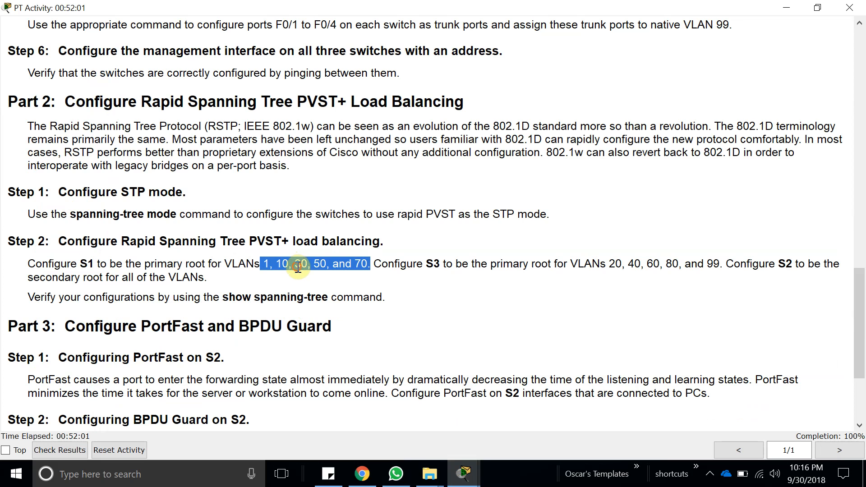
left_click(325, 266)
left_click_drag(327, 265, 266, 264)
key("ctrl+c")
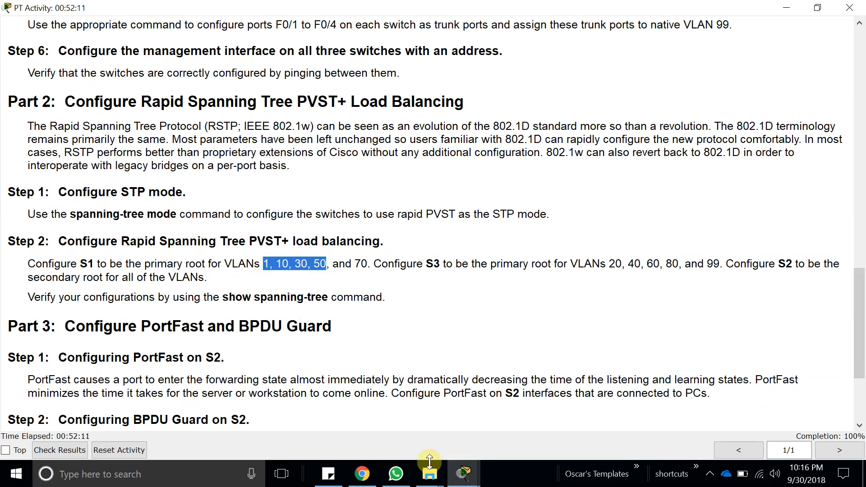
Try the spaced VLAN list 1, 10, 30, 50, 70 in S1's spanning-tree vlan command and request its options.
left_click(464, 472)
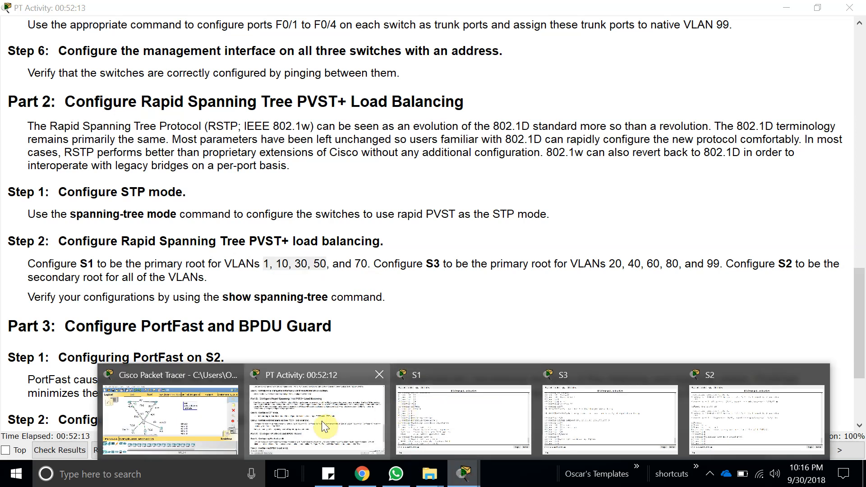
left_click(413, 401)
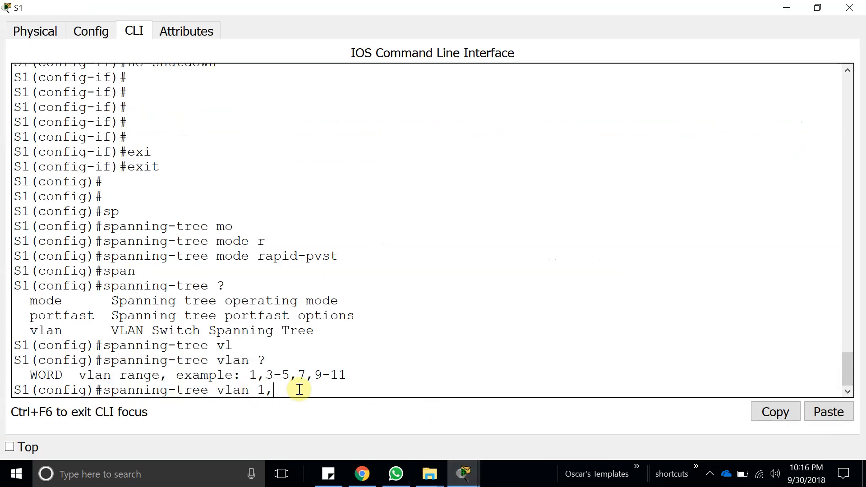
left_click(827, 411)
type(", 70 ?")
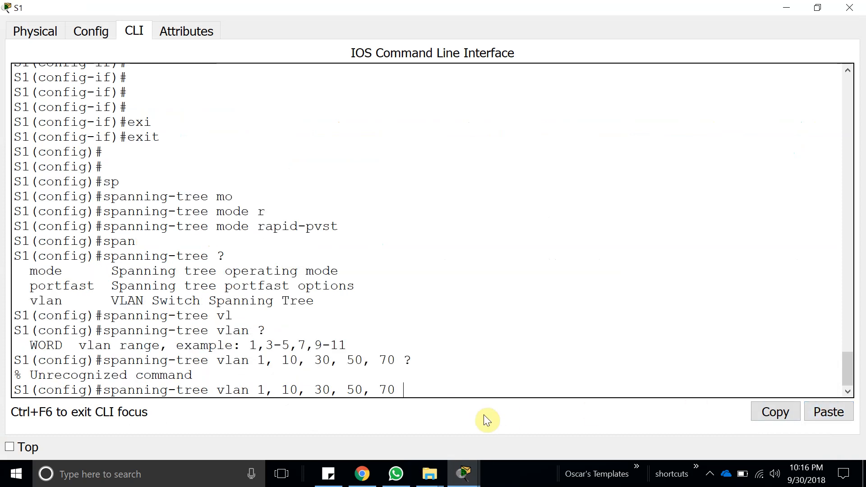
Rewrite the VLAN list in S1's command without spaces as 1,10,30,50,70 and list the options that follow.
key("BackSpace")
key("BackSpace")
key("BackSpace")
key("BackSpace")
key("BackSpace")
key("BackSpace")
key("BackSpace")
key("BackSpace")
key("BackSpace")
key("BackSpace")
key("BackSpace")
type("10 ?")
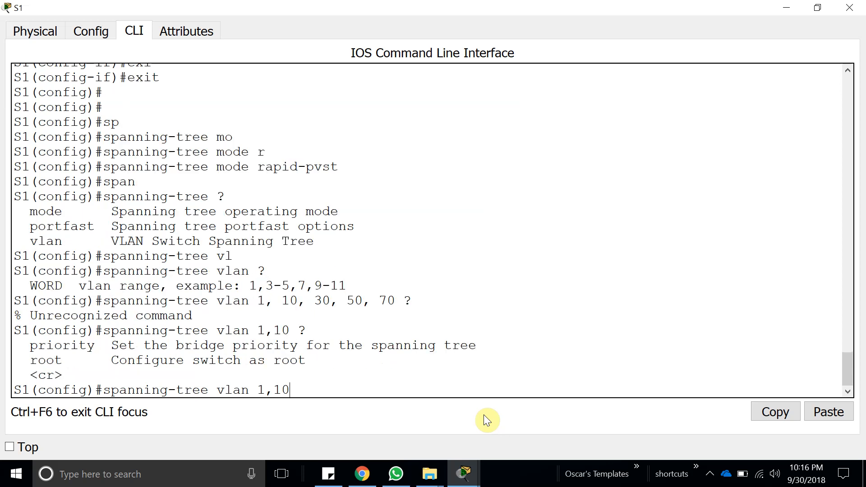
type(",30,50,70  ")
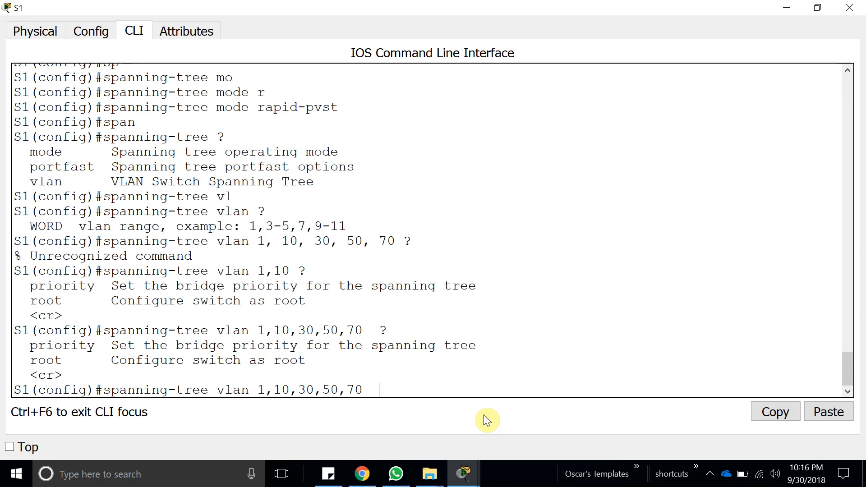
type("?pri")
Add the priority keyword to S1's spanning-tree vlan 1,10,30,50,70 command and query its allowed values.
key("Tab")
type("?")
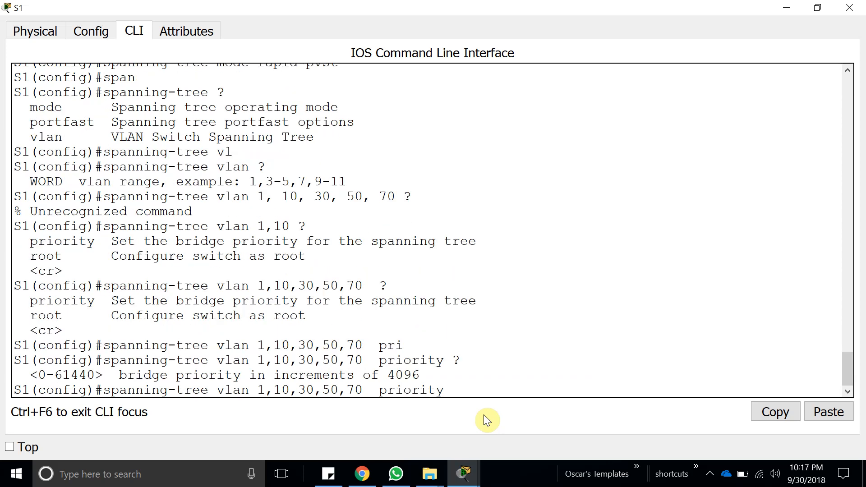
Replace priority with root primary and run spanning-tree vlan 1,10,30,50,70 root primary on S1.
key("BackSpace")
key("BackSpace")
key("BackSpace")
key("BackSpace")
key("BackSpace")
key("BackSpace")
key("BackSpace")
key("BackSpace")
key("BackSpace")
key("BackSpace")
key("BackSpace")
type("roo")
key("Tab")
type("?")
type("pr")
key("Tab")
key("Return")
key("Return")
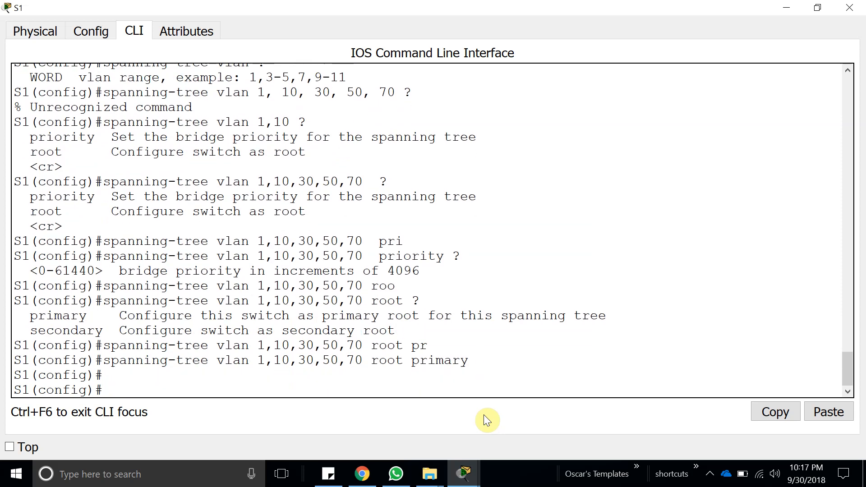
Copy S1's spanning-tree vlan 1,10,30,50,70 root primary command and paste it at S3's prompt without running it.
left_click_drag(469, 360, 103, 360)
left_click(776, 419)
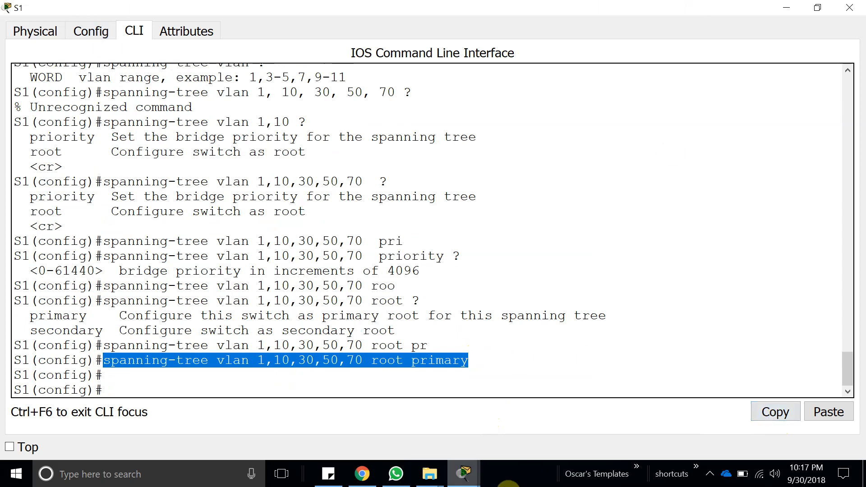
mouse_move(463, 474)
left_click(297, 411)
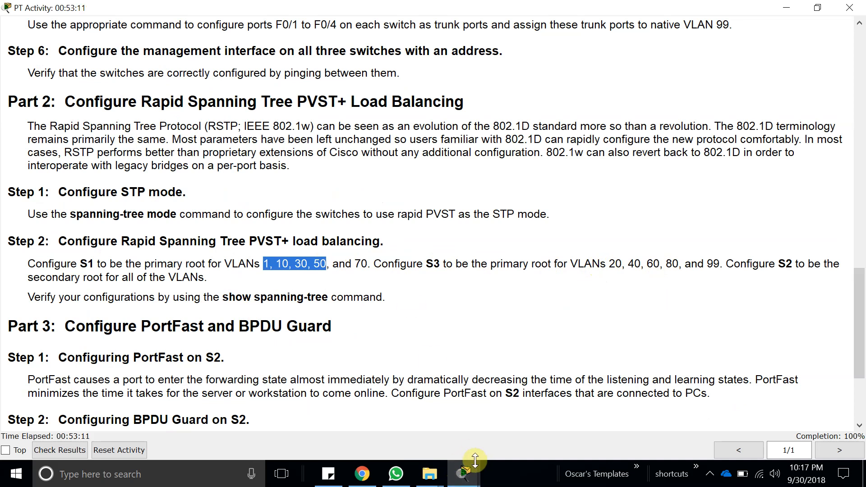
left_click(473, 478)
left_click(584, 415)
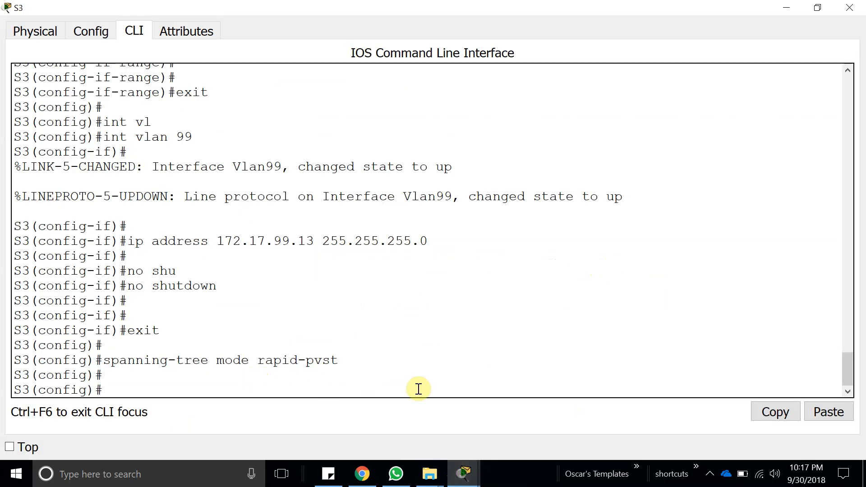
left_click(828, 412)
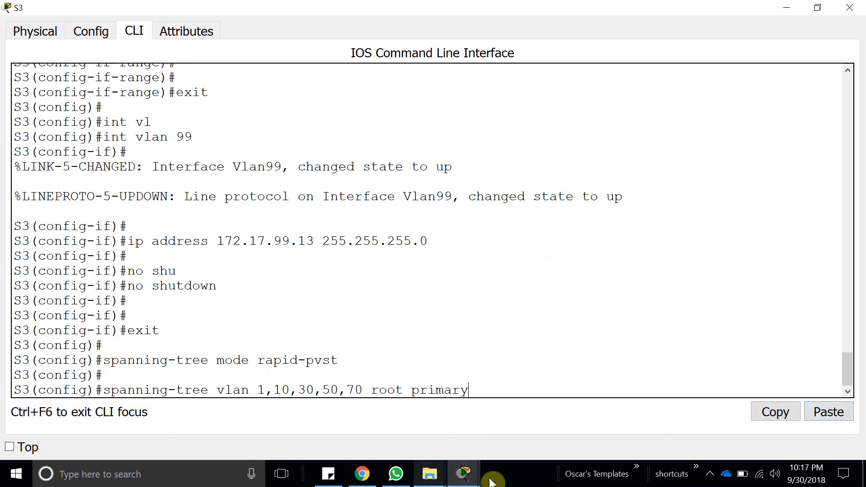
Check the activity for S3's primary root VLANs, highlighting 20, 40, 60, 80 in the load-balancing step.
left_click(464, 472)
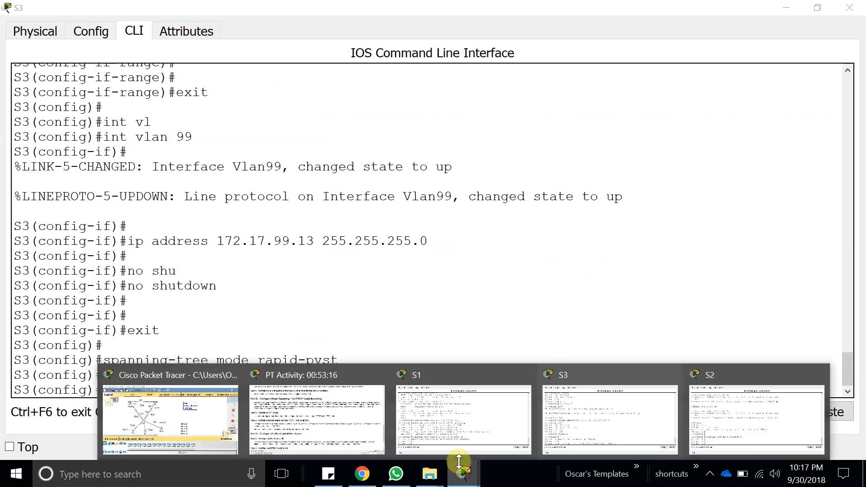
left_click(299, 429)
left_click(297, 426)
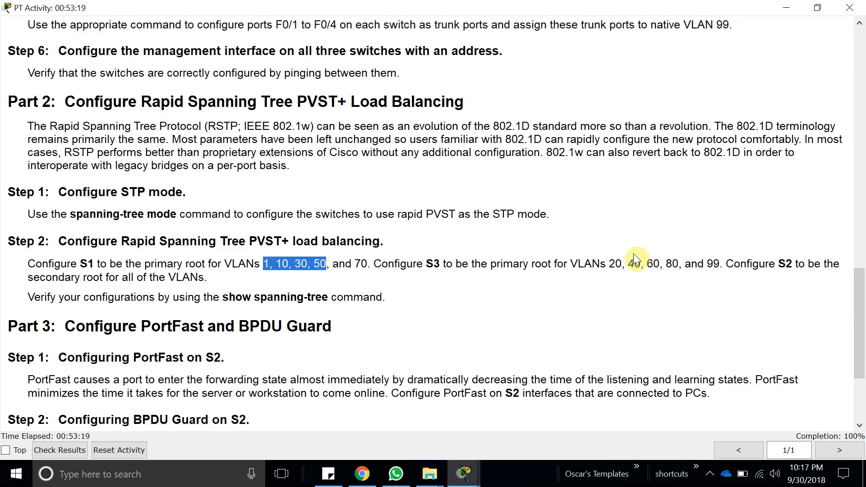
left_click(697, 255)
left_click_drag(610, 266, 684, 260)
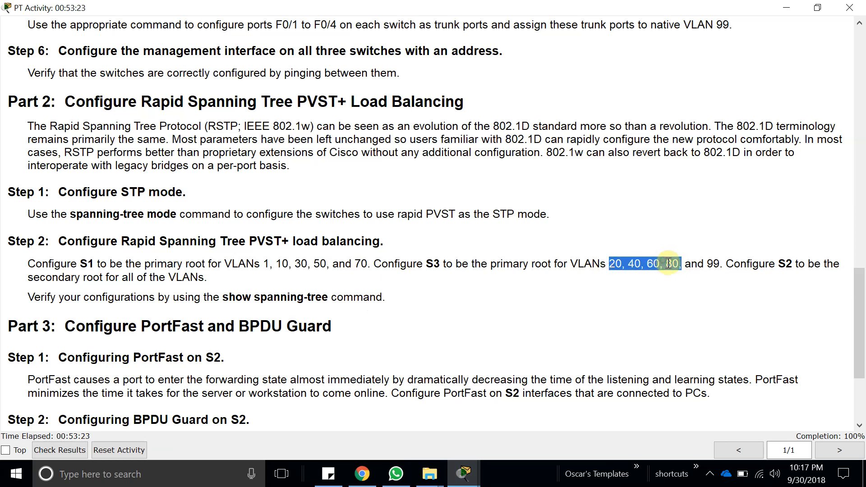
Return to S3's command line and erase the VLAN list and root primary, leaving spanning-tree vlan at the prompt.
mouse_move(463, 474)
mouse_move(518, 406)
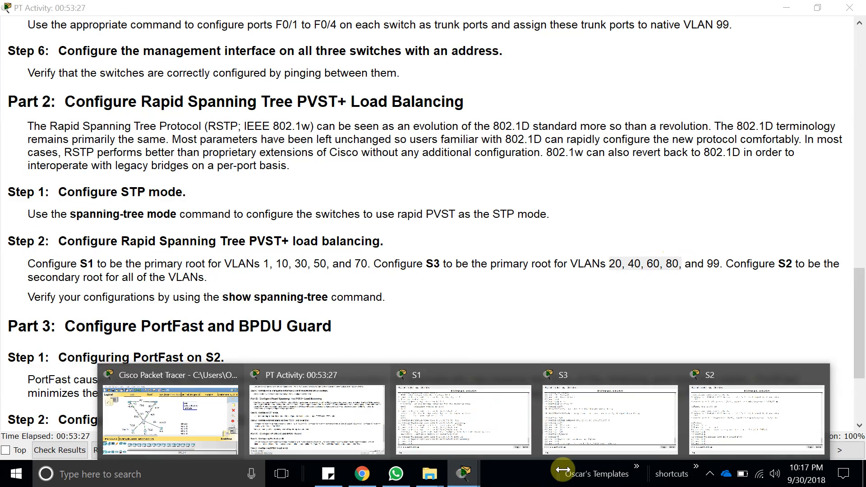
left_click(599, 401)
key("BackSpace")
key("BackSpace")
key("BackSpace")
key("BackSpace")
key("BackSpace")
key("BackSpace")
key("BackSpace")
key("BackSpace")
key("BackSpace")
key("BackSpace")
key("BackSpace")
key("BackSpace")
key("BackSpace")
key("BackSpace")
key("BackSpace")
key("BackSpace")
key("BackSpace")
Paste the copied VLAN list after spanning-tree vlan on S3, strip its spaces and add 99 to read 20,40,60,80,99.
key("BackSpace")
key("BackSpace")
key("BackSpace")
key("BackSpace")
key("BackSpace")
key("BackSpace")
key("BackSpace")
key("BackSpace")
key("BackSpace")
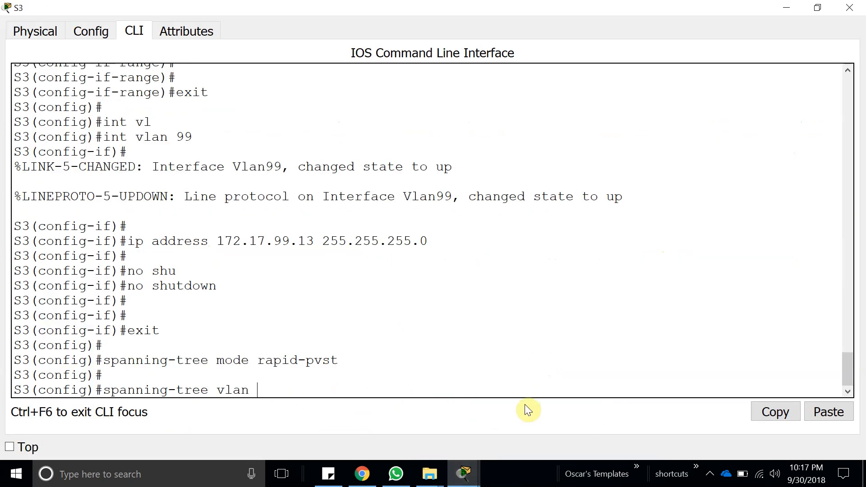
left_click(825, 414)
key("Left")
key("Left")
key("Left")
key("BackSpace")
key("BackSpace")
key("Left")
key("Left")
key("Left")
key("BackSpace")
type("99")
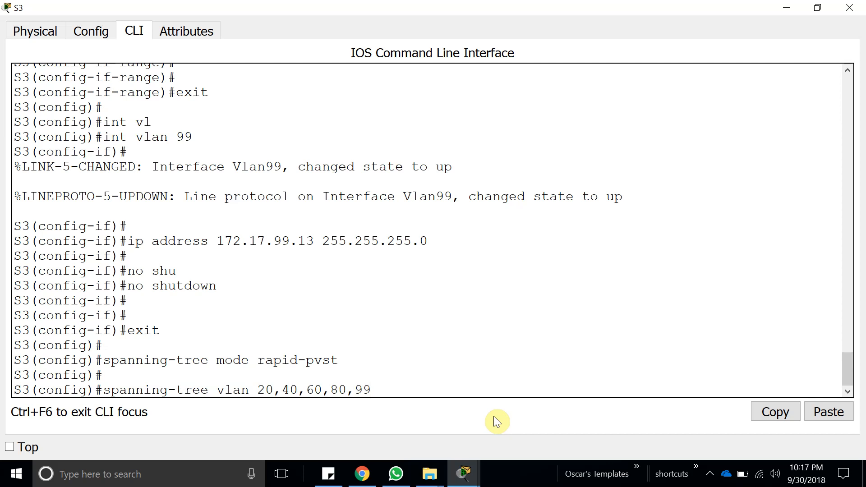
Check the last of S3's primary root VLANs in the activity's load-balancing step, highlighting 99, and return to S3's command line.
left_click(462, 478)
left_click(329, 408)
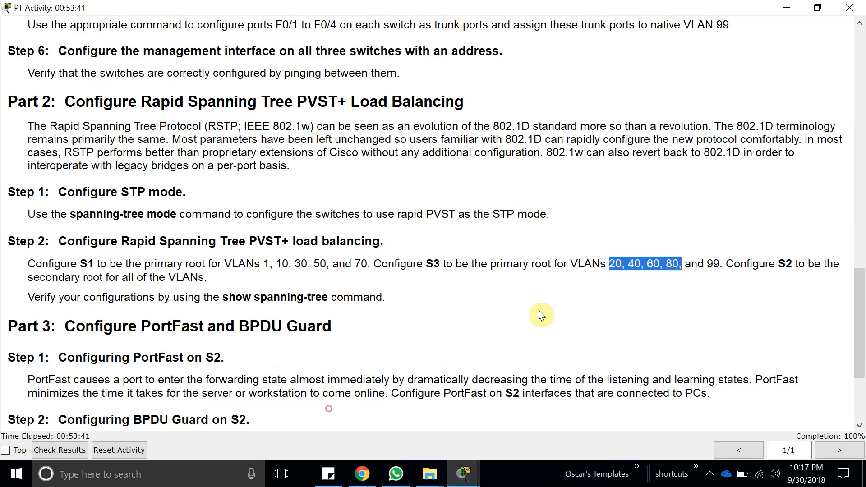
double_click(713, 264)
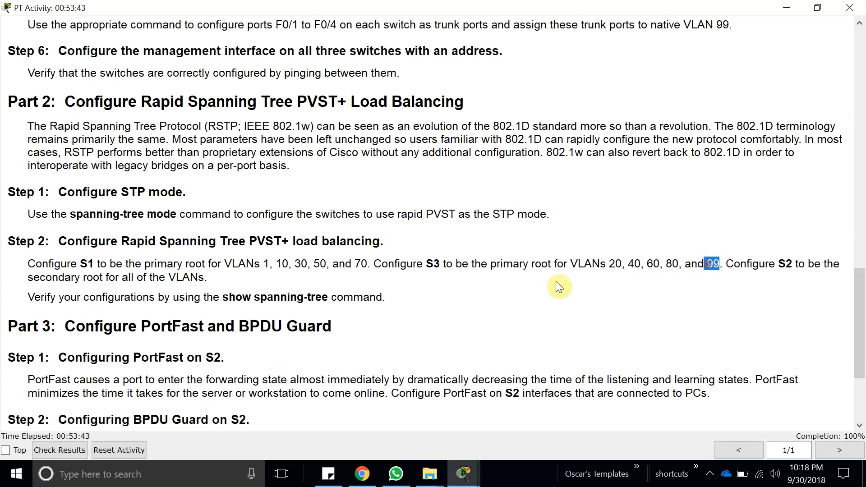
mouse_move(462, 474)
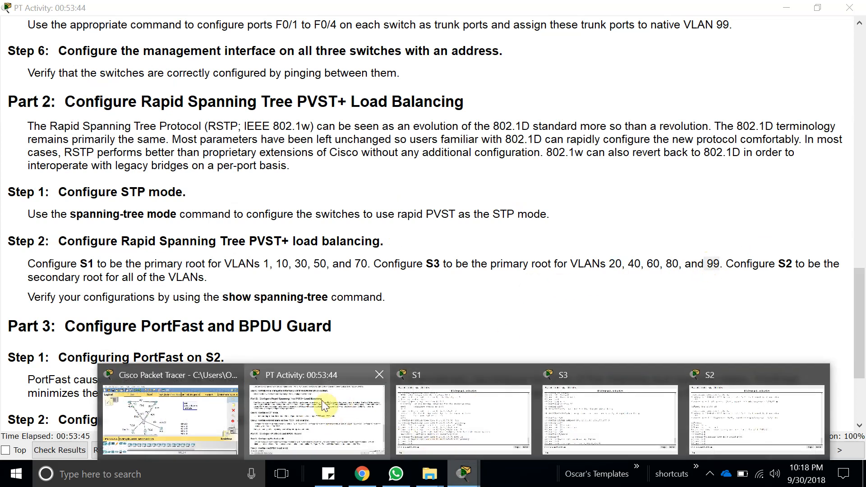
left_click(618, 402)
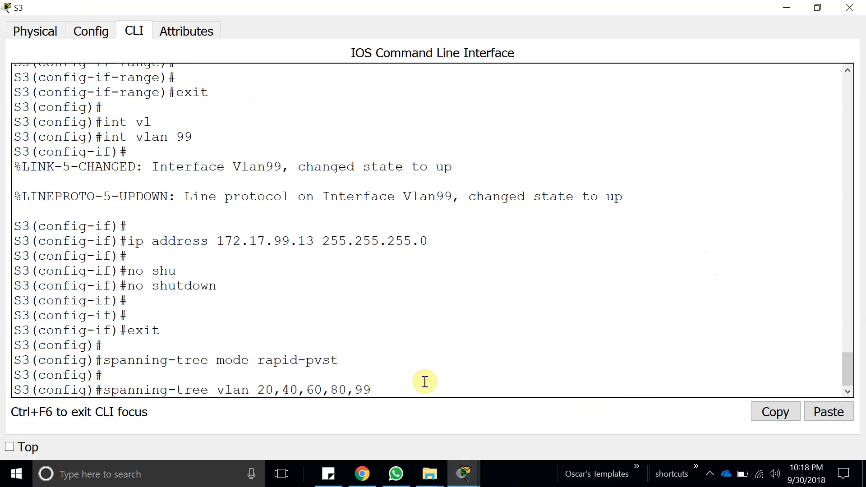
Complete the command with root primary and run spanning-tree vlan 20,40,60,80,99 root primary on S3.
type("o")
key("Tab")
type("p")
key("Tab")
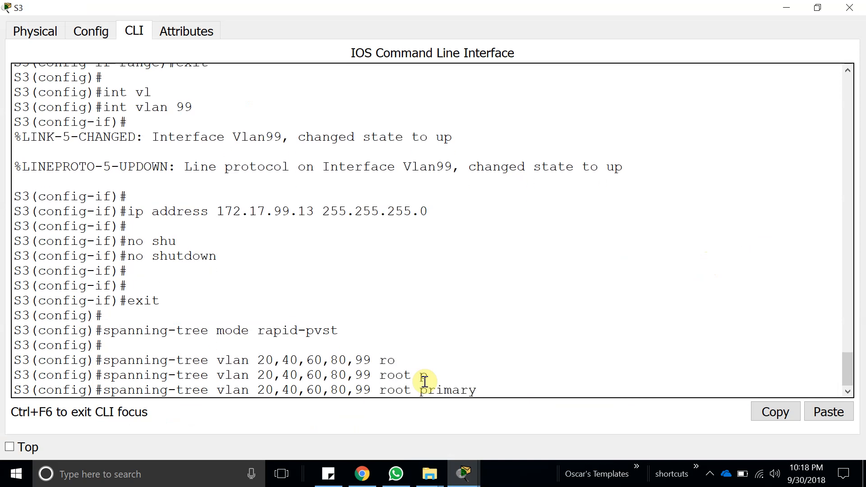
key("Return")
key("Return")
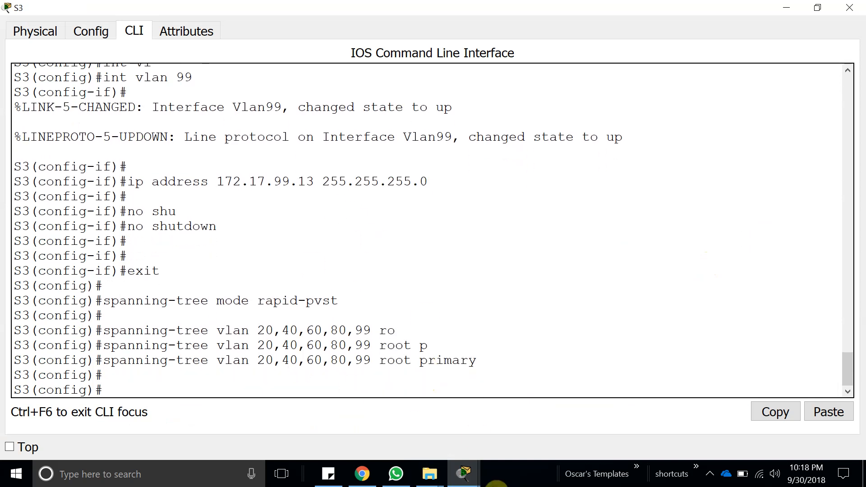
Examine the activity's load-balancing step for S2's root role and the VLANs it covers, highlighting that instruction.
mouse_move(461, 473)
left_click(340, 424)
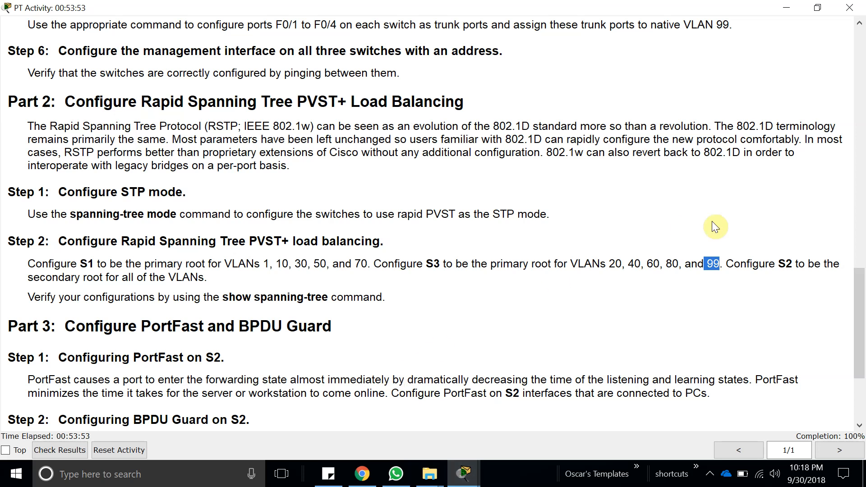
double_click(783, 266)
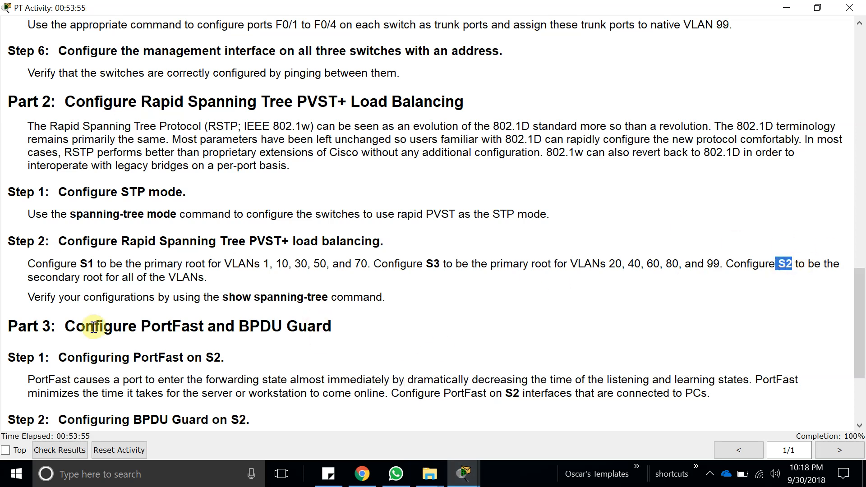
left_click_drag(33, 277, 198, 275)
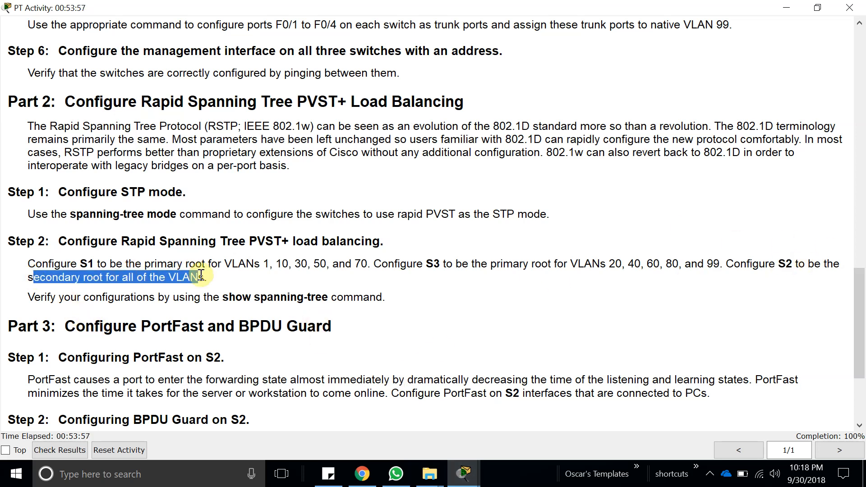
scroll(378, 316, "down", 4)
scroll(413, 381, "down", 1)
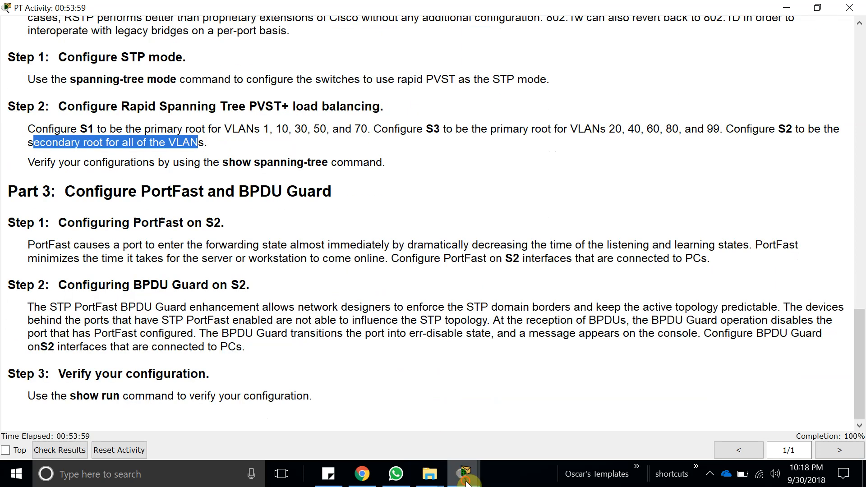
mouse_move(464, 474)
mouse_move(410, 406)
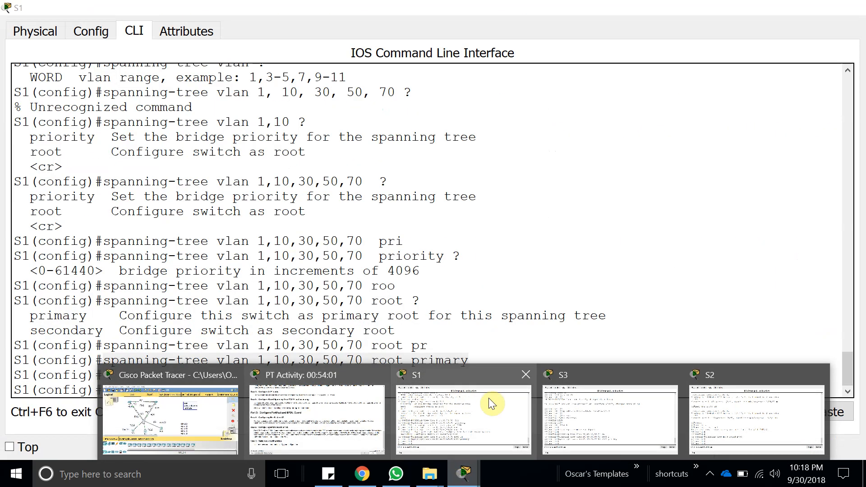
left_click(316, 419)
scroll(397, 291, "up", 9)
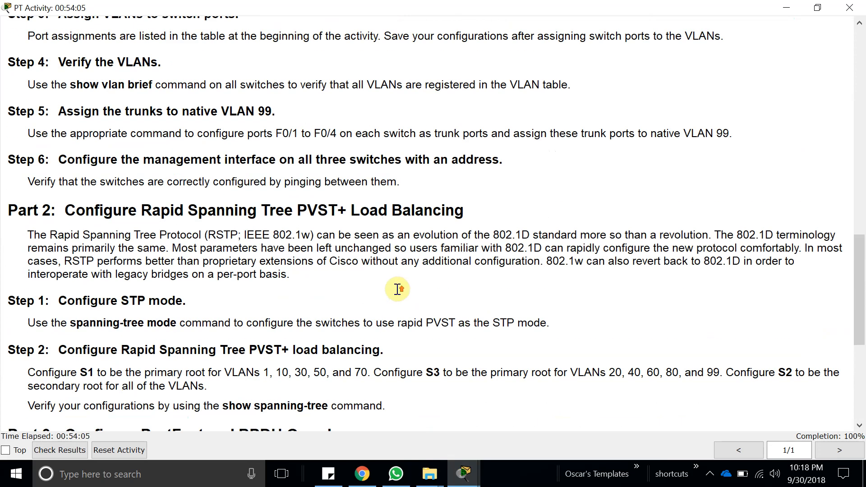
scroll(397, 291, "down", 2)
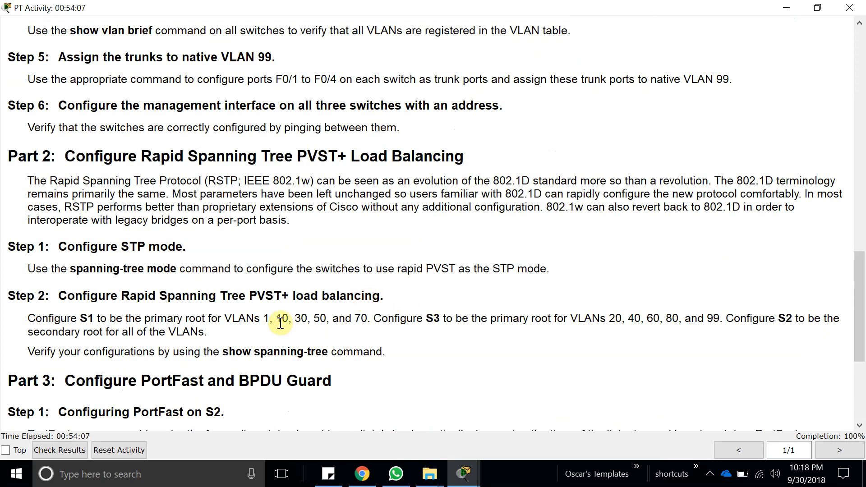
Start a spanning-tree command in S2's configuration mode and list its available options.
mouse_move(469, 482)
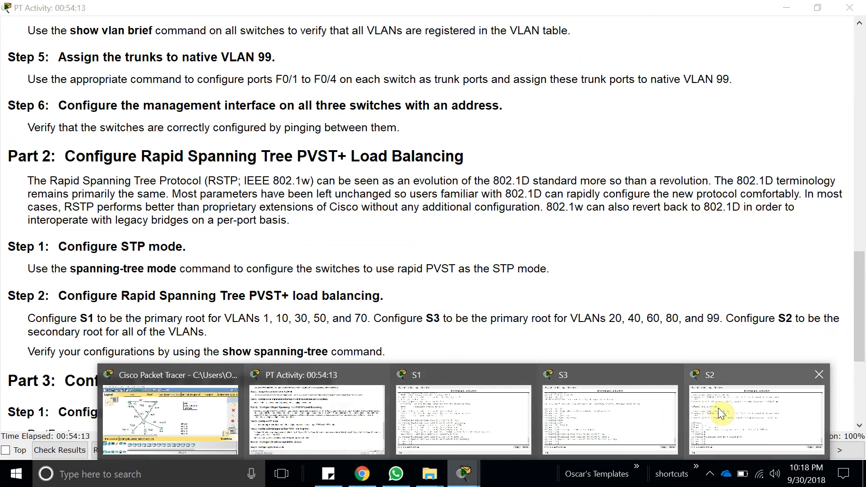
left_click(733, 422)
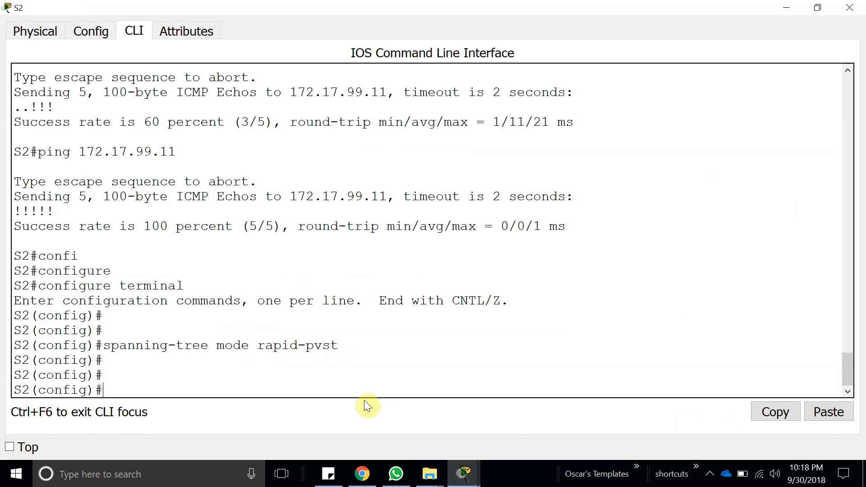
type("so")
key("BackSpace")
key("Tab")
type("p")
key("Tab")
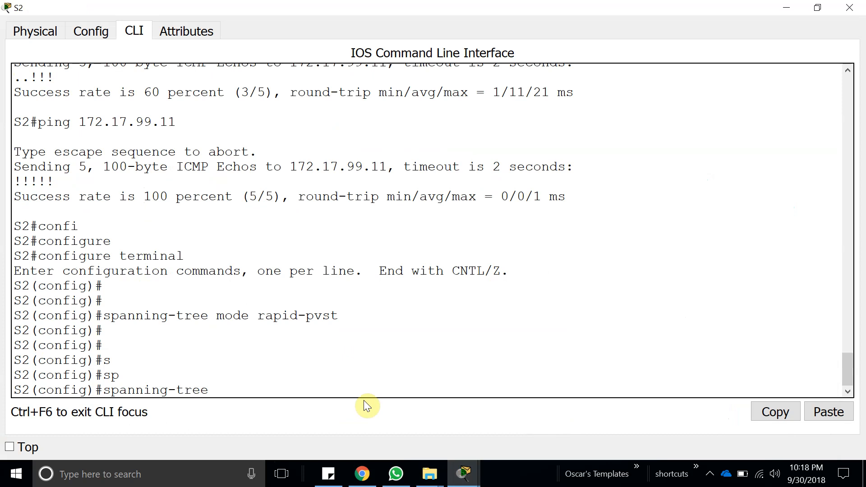
type("?")
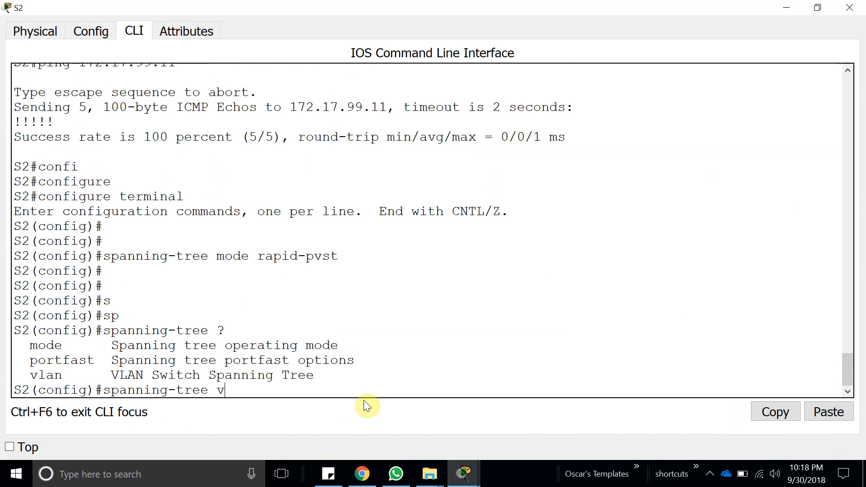
type("v")
Extend the spanning-tree command on S2 with vlan 1,10,20,30,40,50,60,70,80,99.
key("Tab")
type("1,")
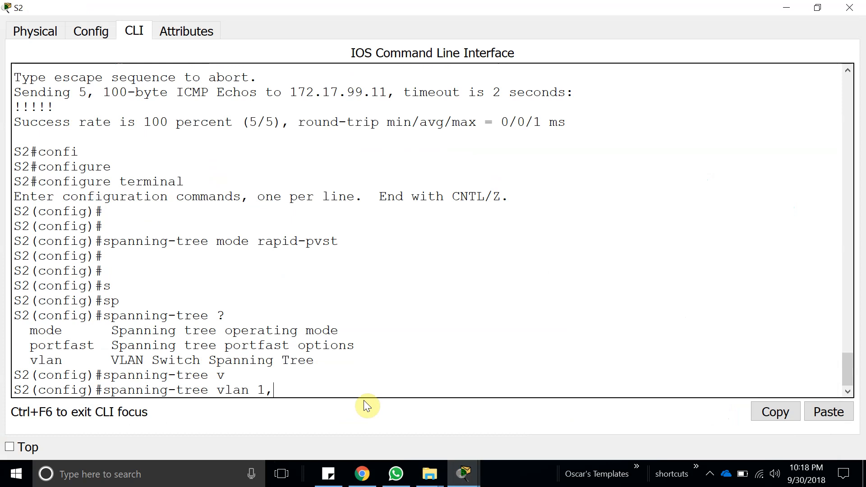
type("10,20,30,40,50,6")
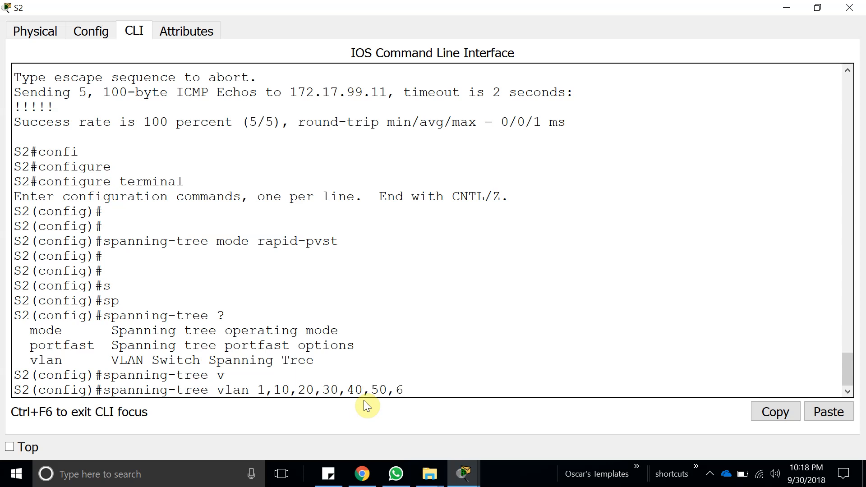
type("0,70,80,99 ro")
Complete S2's spanning-tree VLAN command with root secondary and run it.
key("Tab")
type("s")
key("Tab")
key("Return")
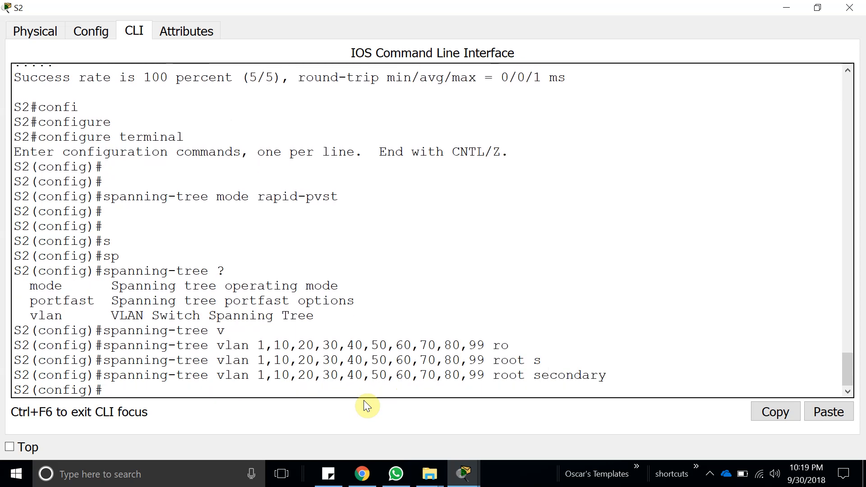
Return to the activity instructions, review the load-balancing requirements and copy the show spanning-tree verification command.
left_click(785, 8)
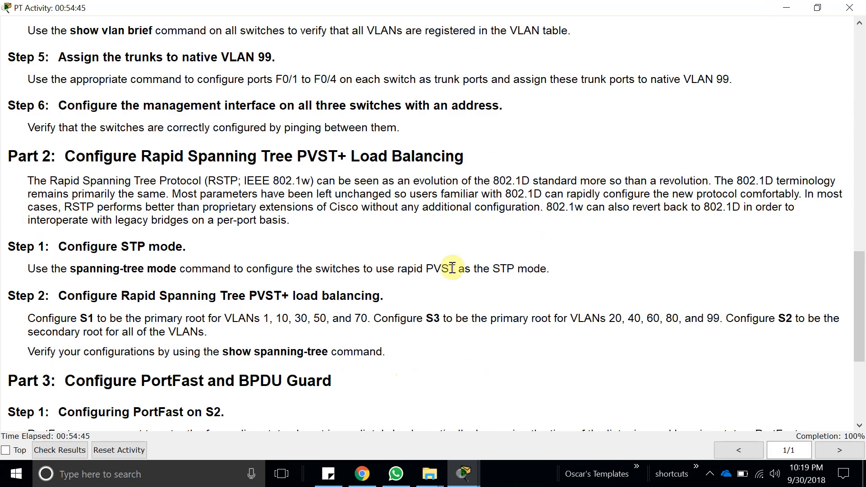
scroll(473, 268, "down", 2)
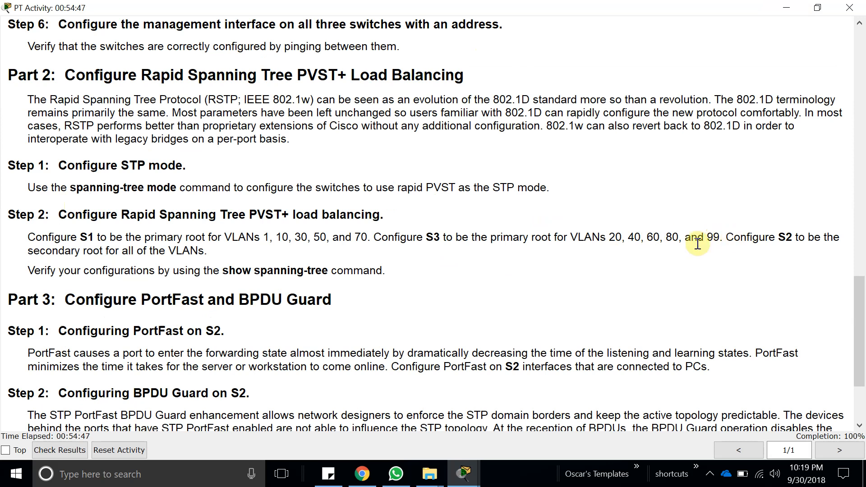
left_click_drag(254, 238, 133, 251)
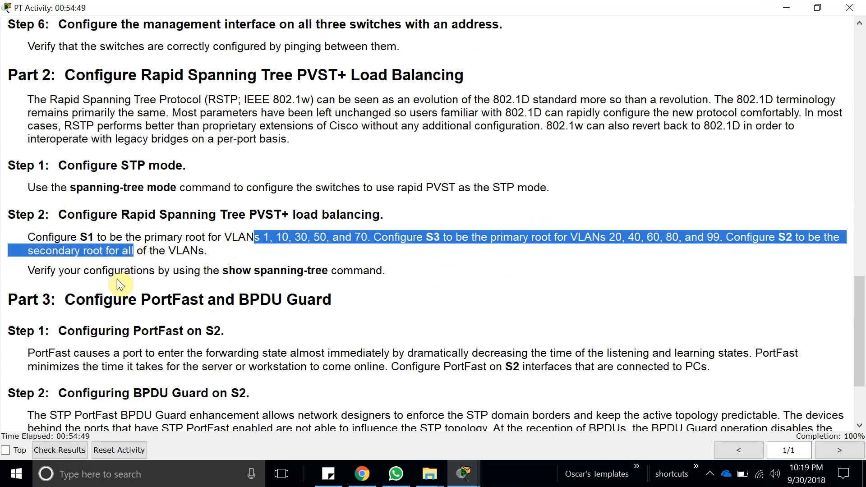
left_click(129, 272)
mouse_move(229, 270)
left_mouse_down()
mouse_move(326, 269)
mouse_move(224, 271)
left_mouse_up()
key("ctrl+c")
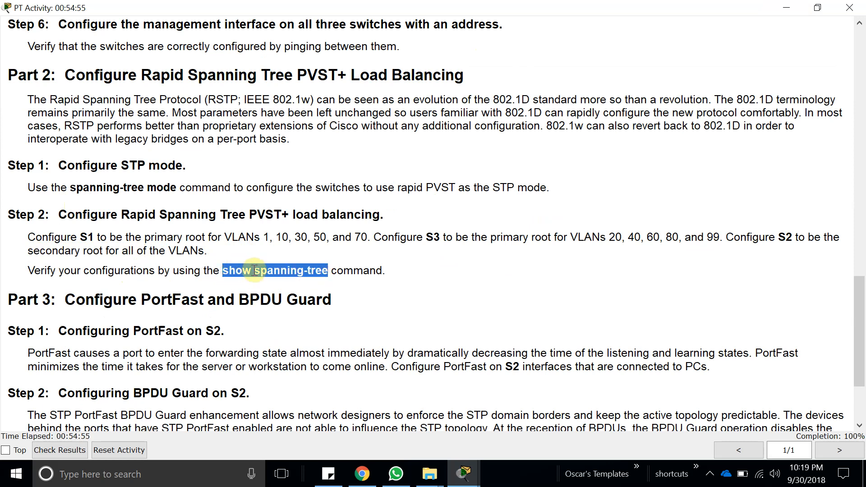
Exit configuration mode on S1, then paste and run show spanning-tree.
left_click(469, 472)
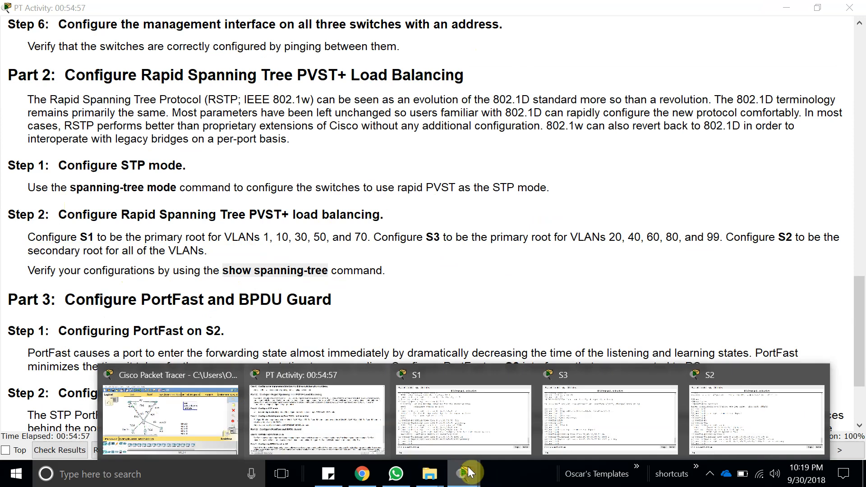
left_click(429, 413)
left_click(304, 384)
type("exit")
key("Return")
key("Return")
left_click(830, 413)
key("Return")
Page through S1's spanning-tree output and examine the root bridge information for VLANs 10, 20 and 30.
key("space")
scroll(582, 338, "up", 5)
scroll(532, 327, "down", 2)
scroll(526, 328, "down", 6)
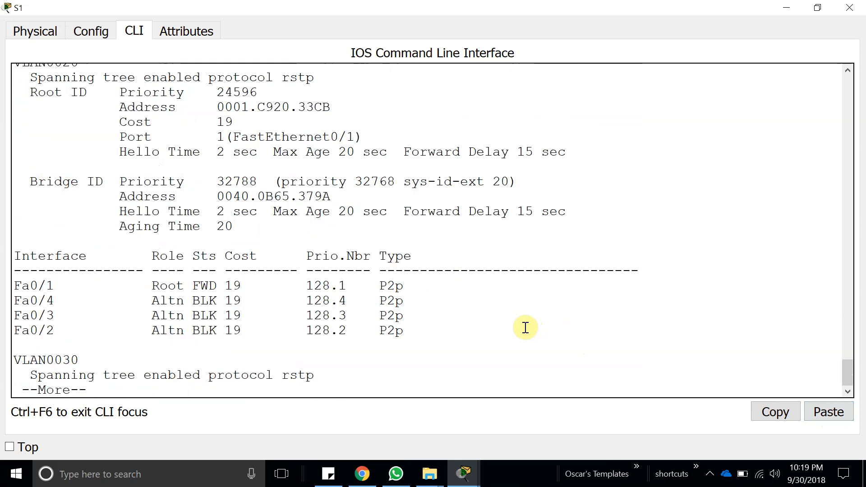
key("space")
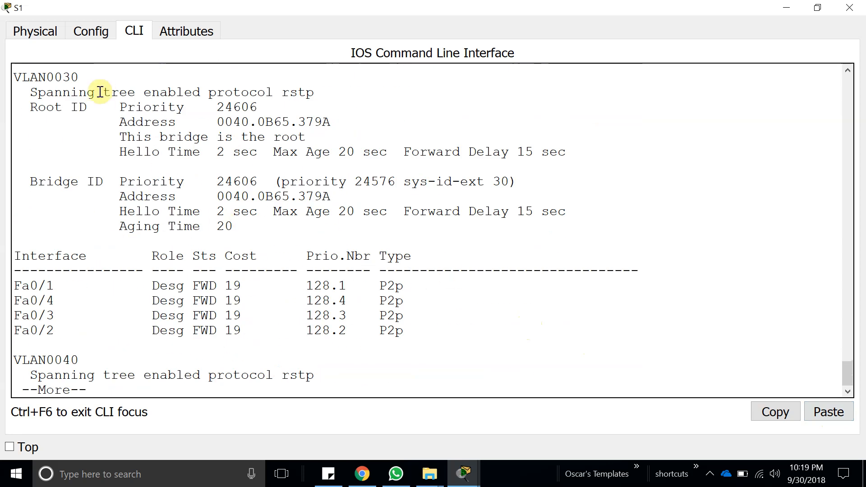
left_click_drag(54, 77, 103, 85)
scroll(147, 166, "up", 3)
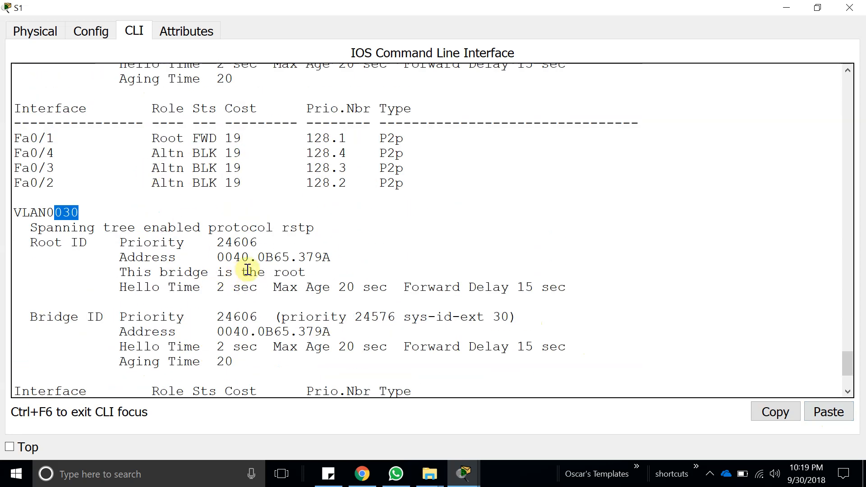
left_click_drag(223, 273, 270, 274)
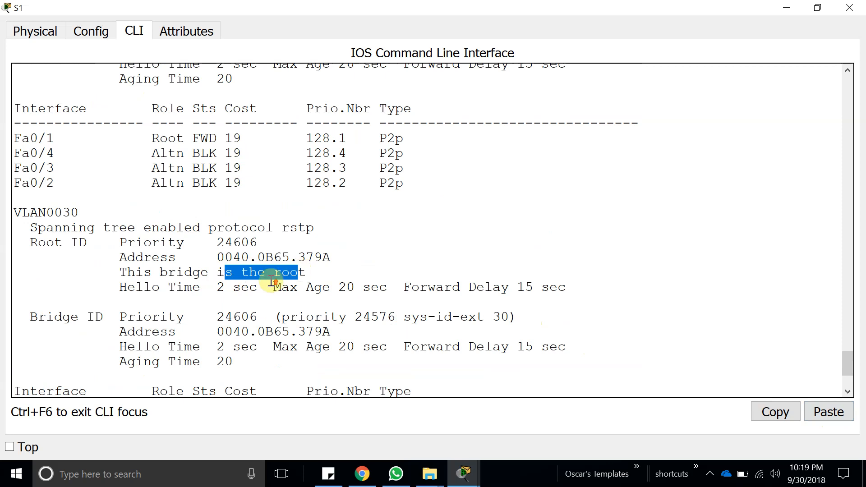
scroll(169, 269, "up", 8)
scroll(156, 227, "up", 4)
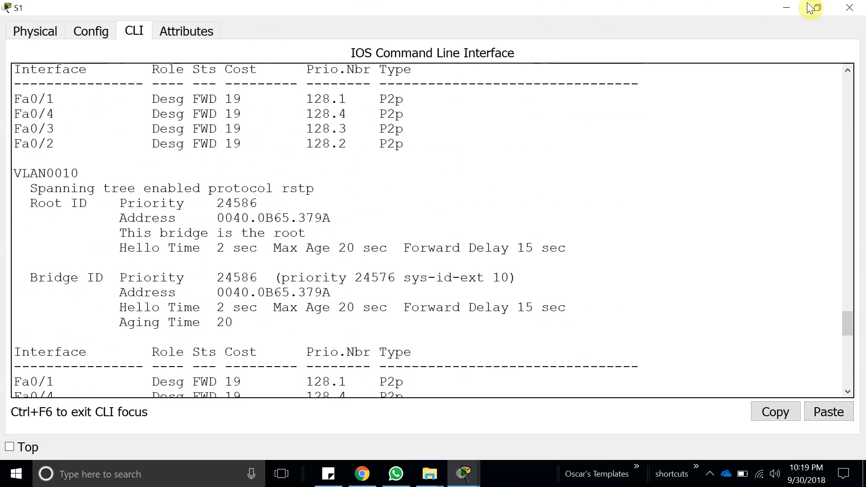
Return to the activity instructions and review Part 3's heading, highlighting the PortFast and BPDU Guard topics.
left_click(776, 8)
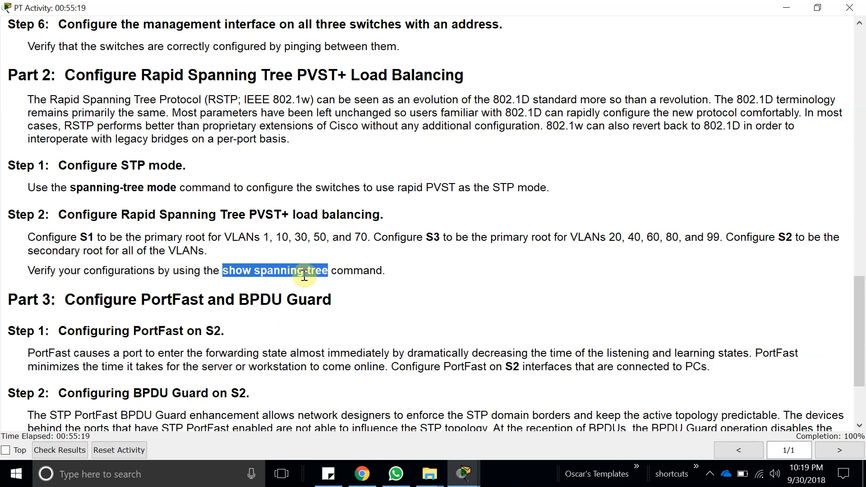
scroll(289, 269, "down", 3)
scroll(222, 209, "down", 1)
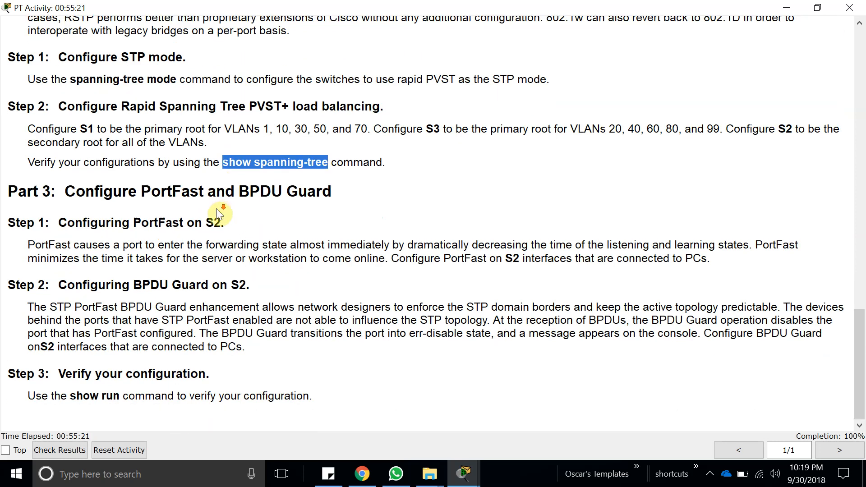
double_click(179, 191)
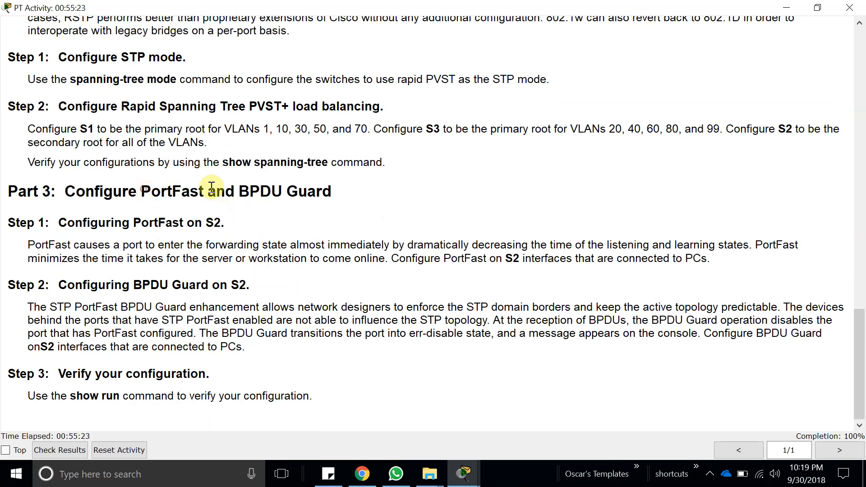
left_click_drag(68, 186, 114, 186)
double_click(182, 190)
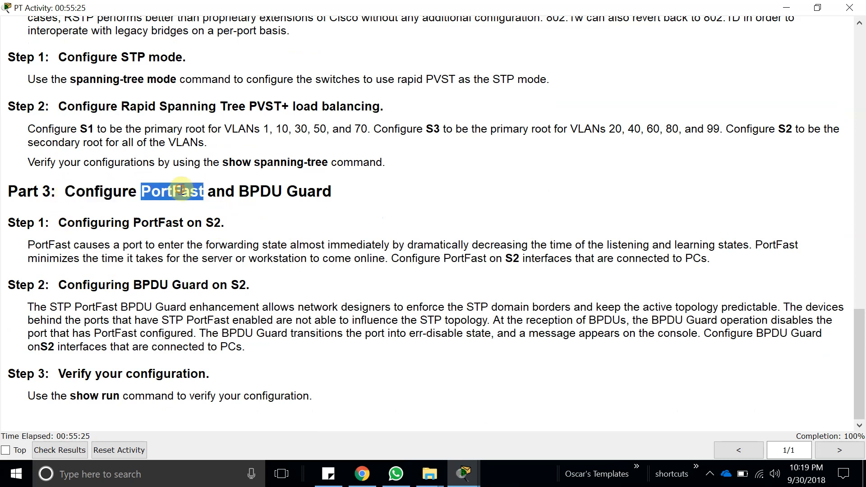
double_click(266, 191)
double_click(141, 191)
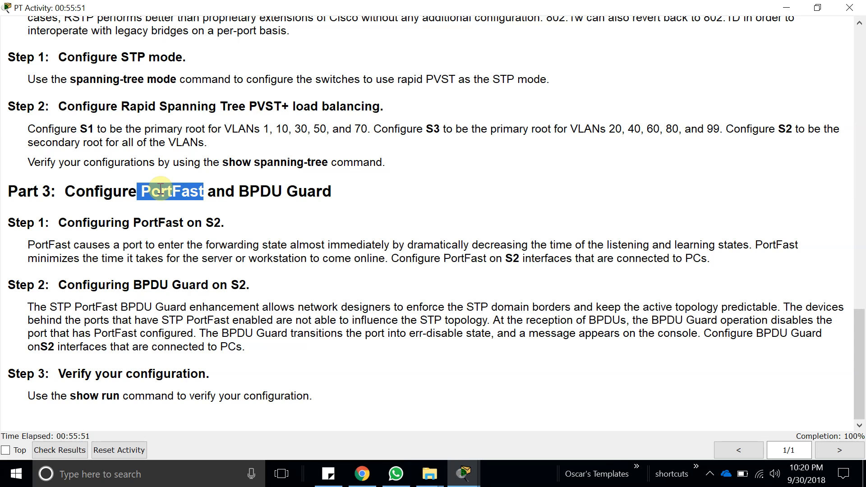
Review Part 3's heading in the activity instructions, highlighting the words PortFast, BPDU and Guard.
double_click(247, 190)
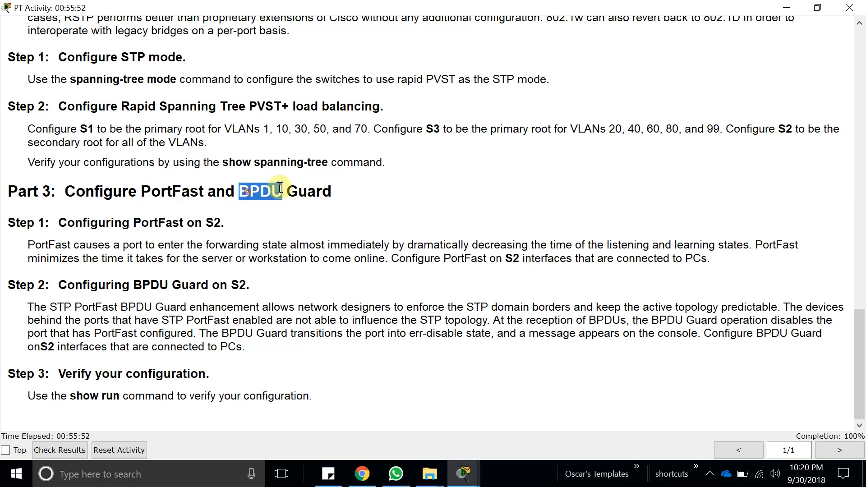
double_click(308, 190)
double_click(255, 194)
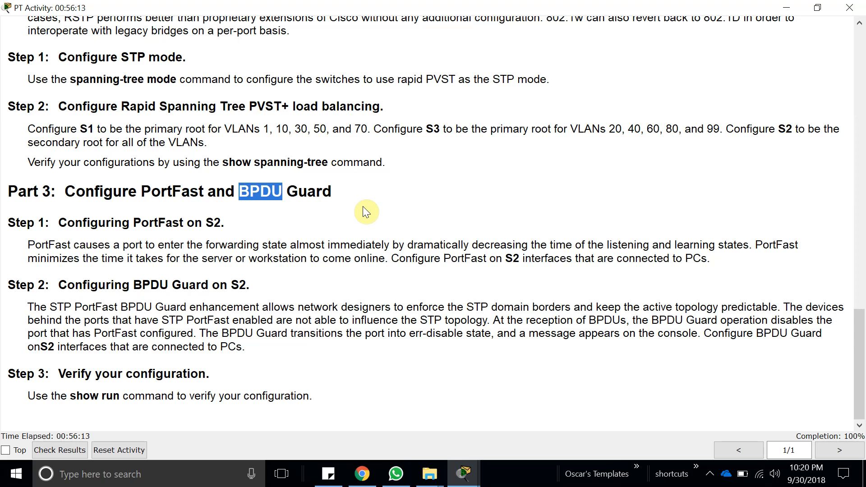
double_click(168, 190)
double_click(253, 191)
Return to the topology view and move PC2 slightly closer to S2 to check the PC-facing port labels.
left_click(463, 474)
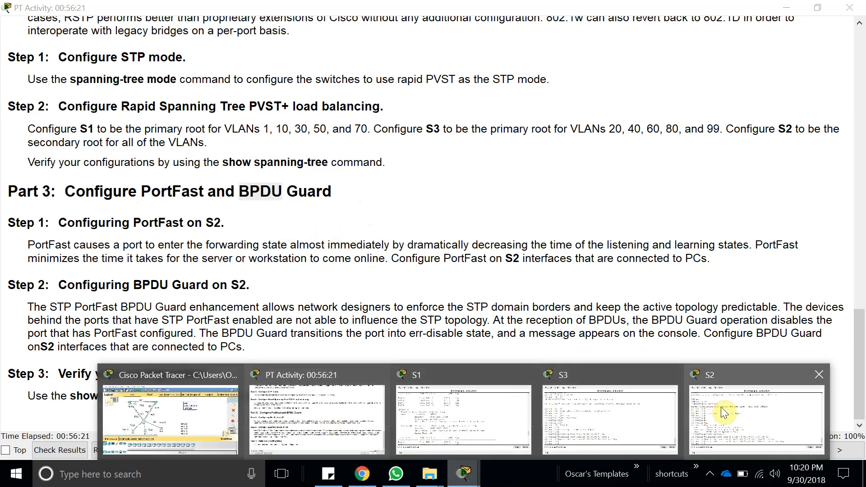
left_click(735, 407)
key("Return")
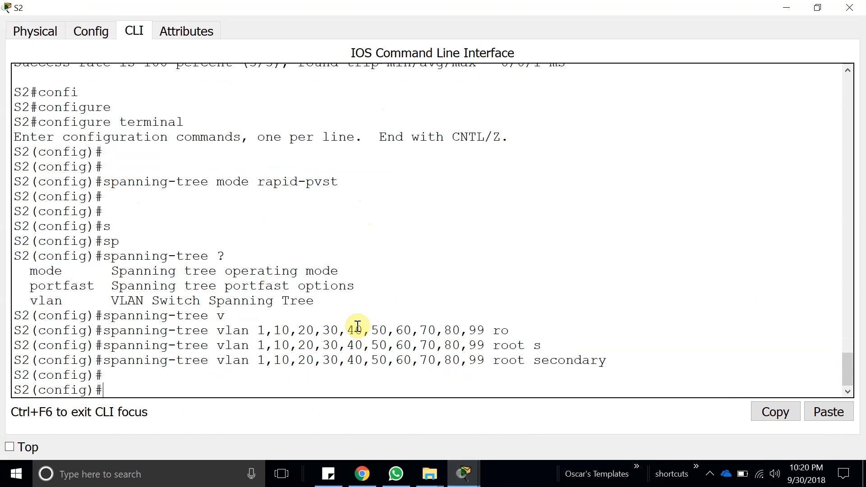
key("Return")
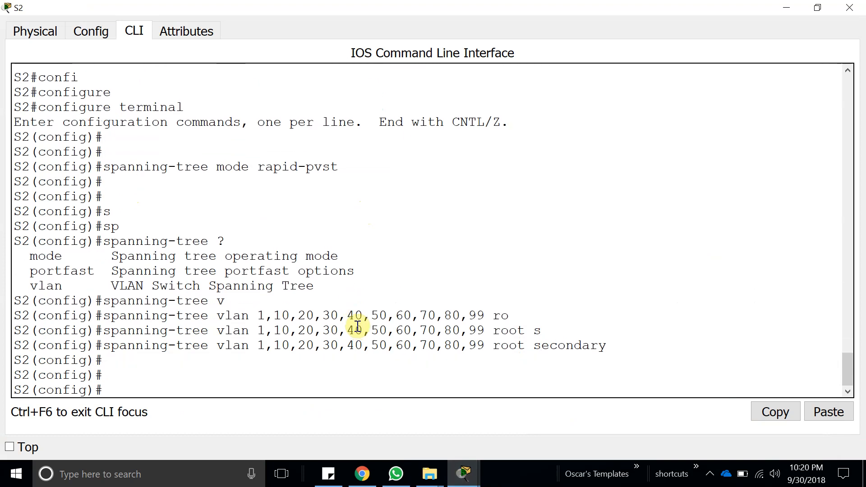
left_click(787, 18)
left_click(785, 8)
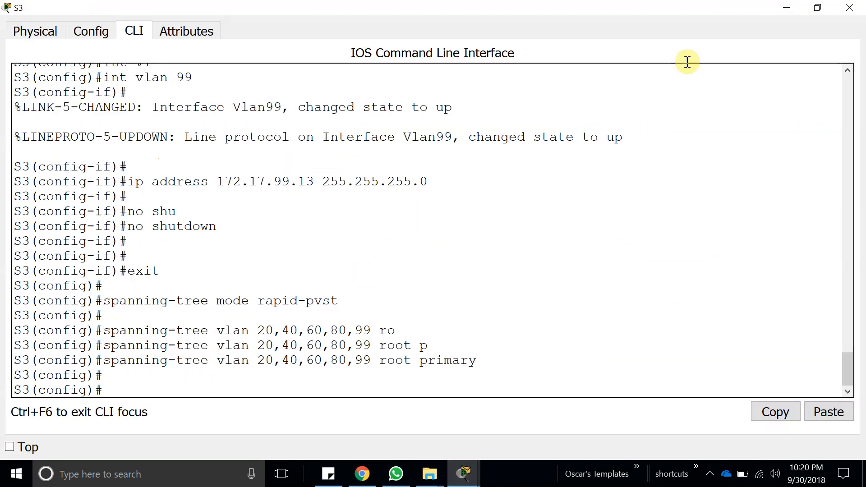
left_click(784, 8)
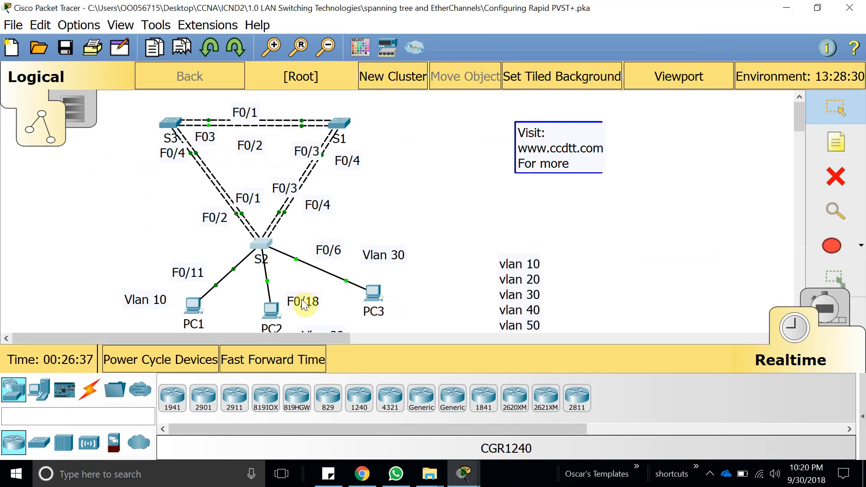
left_click_drag(271, 310, 267, 290)
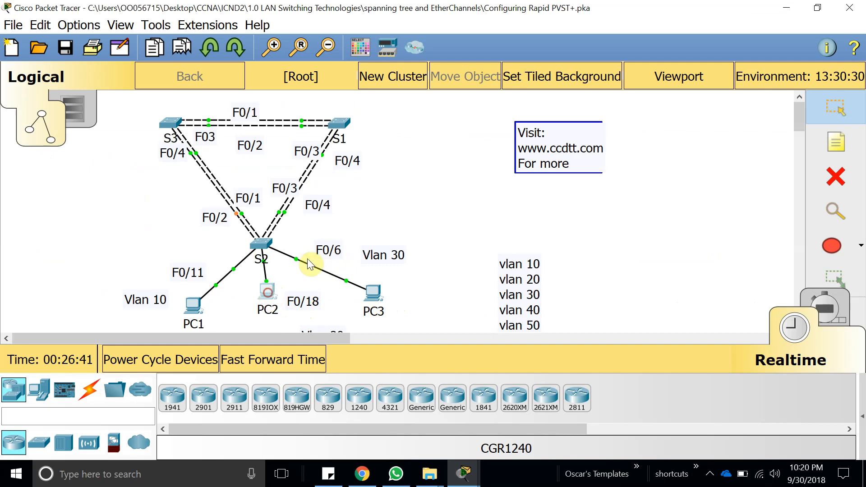
left_click(600, 57)
Open S2's command line and enter interface range configuration for the PC-facing ports f0/6, f0/11 and f0/18.
left_click(265, 244)
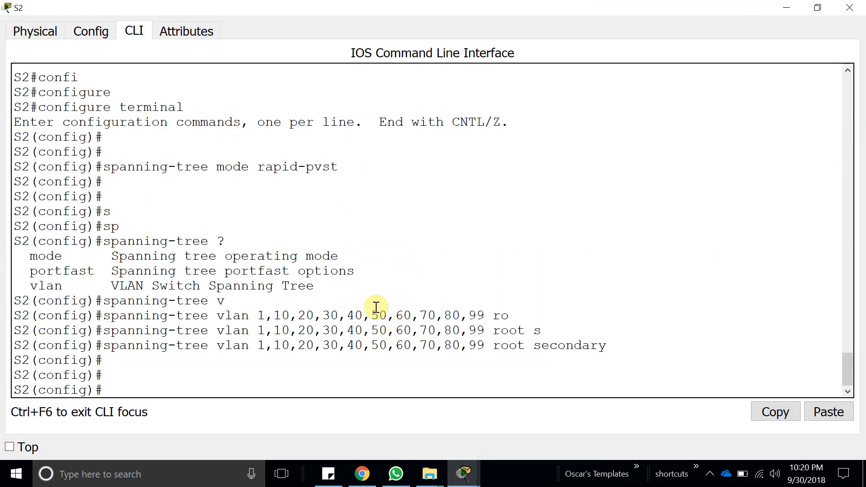
key("Return")
type("int r")
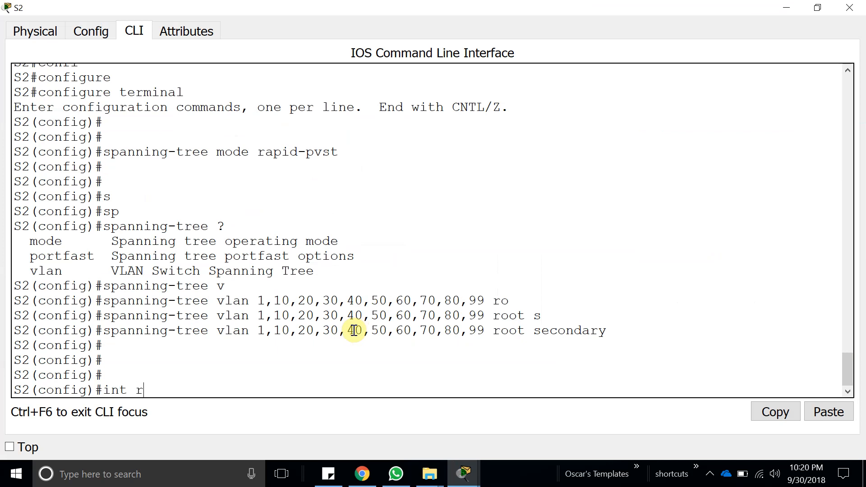
key("Tab")
type("f0/6, f0/")
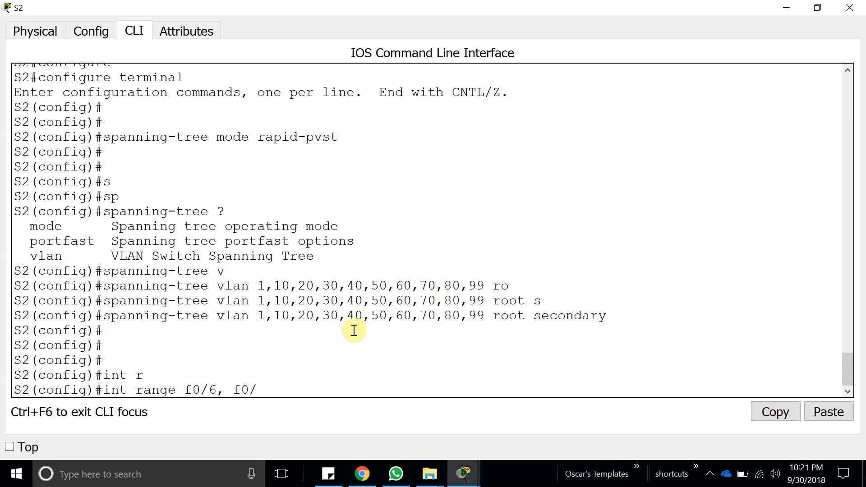
type("11, 1")
key("BackSpace")
type("f0/1")
key("BackSpace")
type("/15")
key("BackSpace")
type("8")
key("Return")
key("Return")
Enable PortFast on the selected S2 interface range with spanning-tree portfast.
type("por")
key("Tab")
key("BackSpace")
key("BackSpace")
key("BackSpace")
type("sp")
key("Tab")
type("a")
key("Tab")
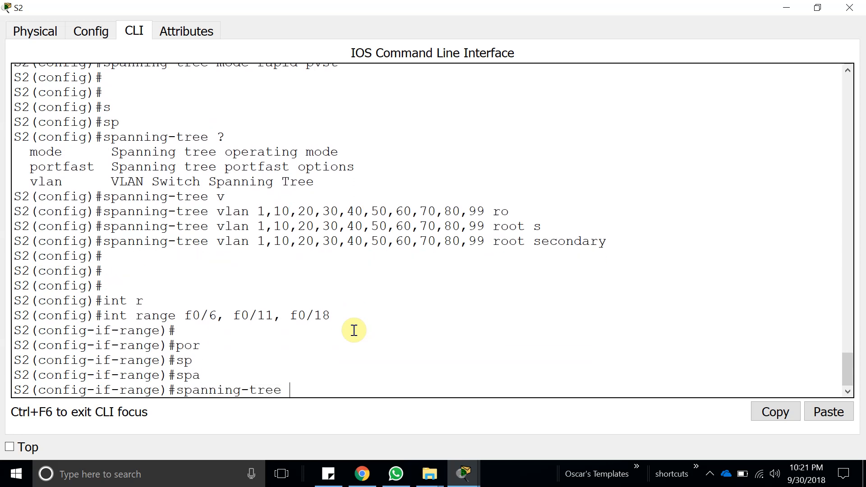
type("po")
key("Tab")
key("Return")
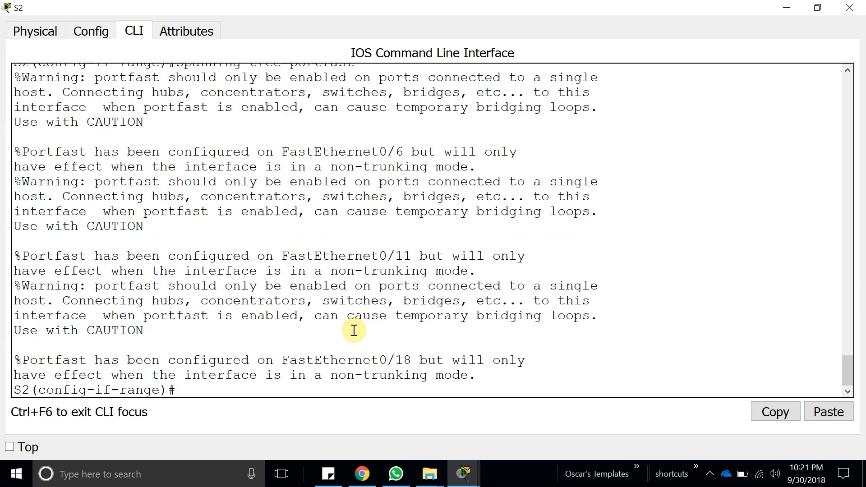
key("Return")
key("Return")
key("Return")
Enable BPDU Guard on the same S2 interface range with spanning-tree bpduguard enable.
key("Up")
key("BackSpace")
key("BackSpace")
key("BackSpace")
key("BackSpace")
key("BackSpace")
key("BackSpace")
key("BackSpace")
key("BackSpace")
type("b")
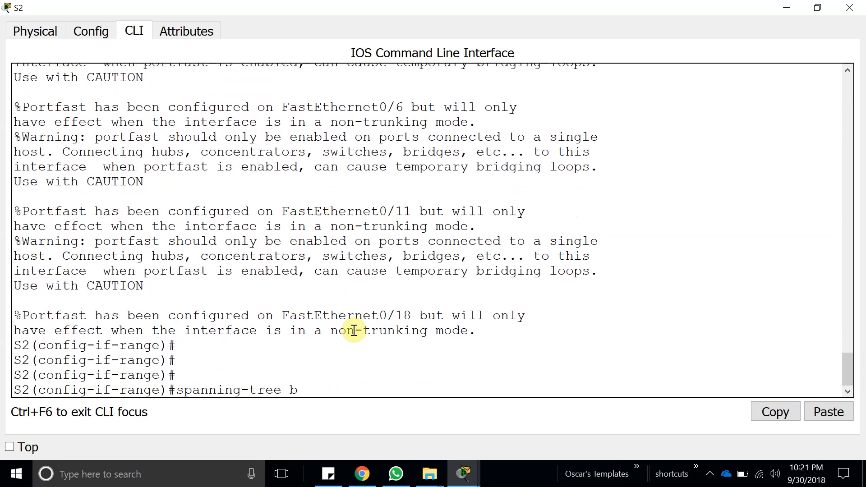
type("p")
key("Tab")
type("dug")
key("Tab")
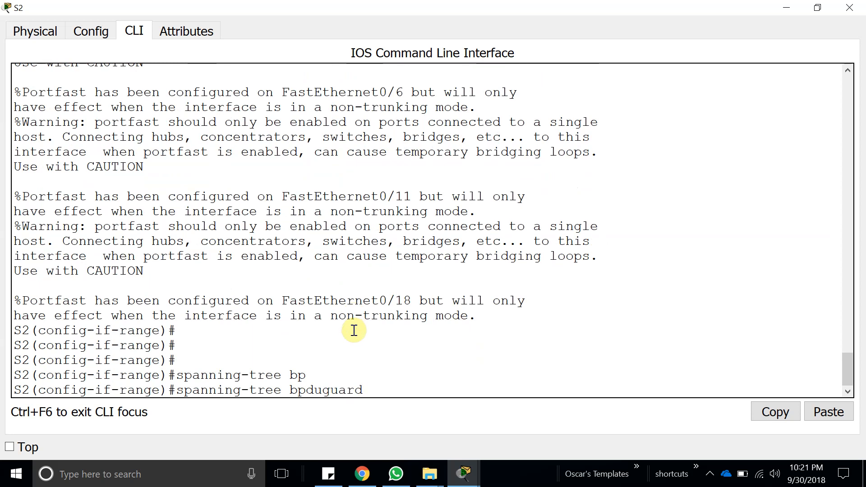
type("en")
key("Tab")
key("Return")
key("Return")
key("Return")
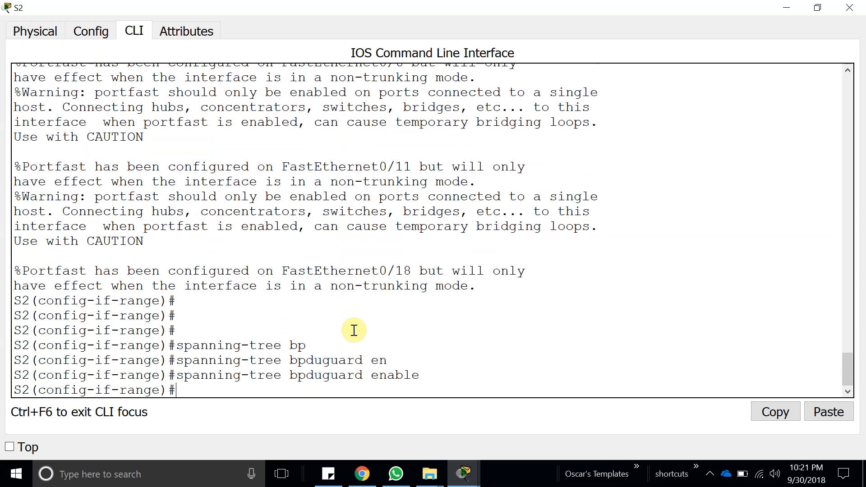
Exit interface range configuration on S2 and close the switch's window.
type("exit")
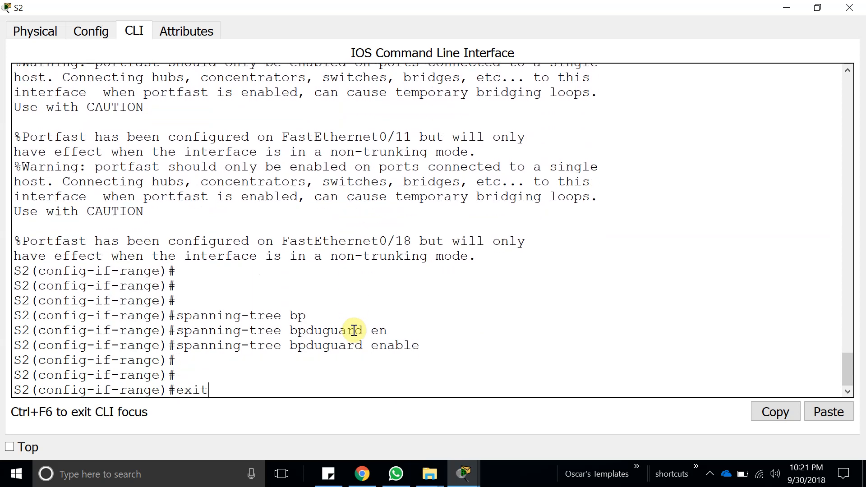
key("Return")
key("Return")
key("Return")
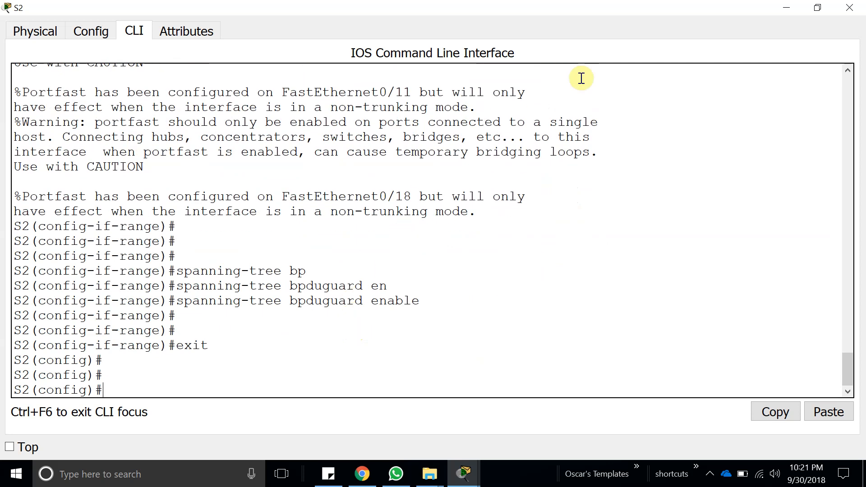
left_click(849, 8)
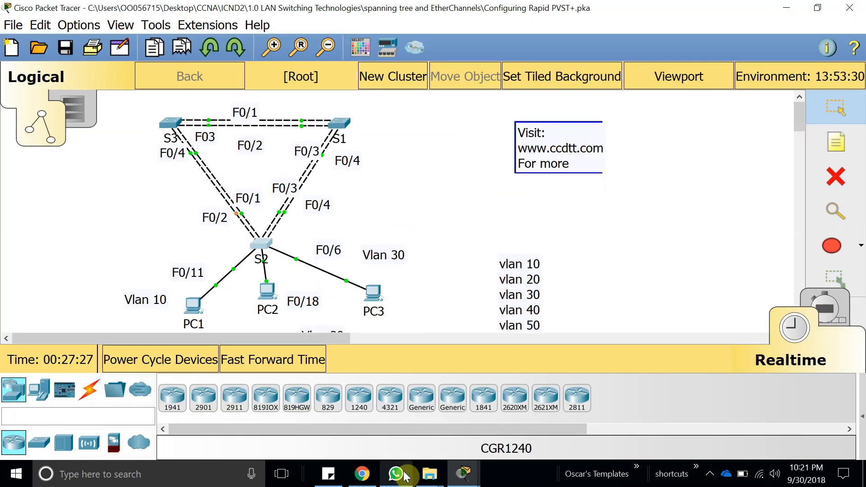
Return to the activity instructions and review the BPDU Guard paragraph and the configuration verification step.
mouse_move(464, 472)
left_click(383, 417)
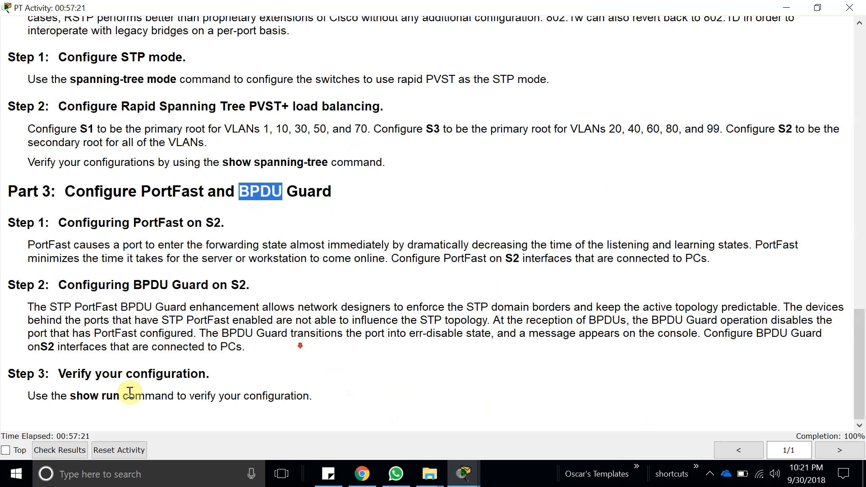
left_click(314, 353)
left_click_drag(314, 353, 27, 304)
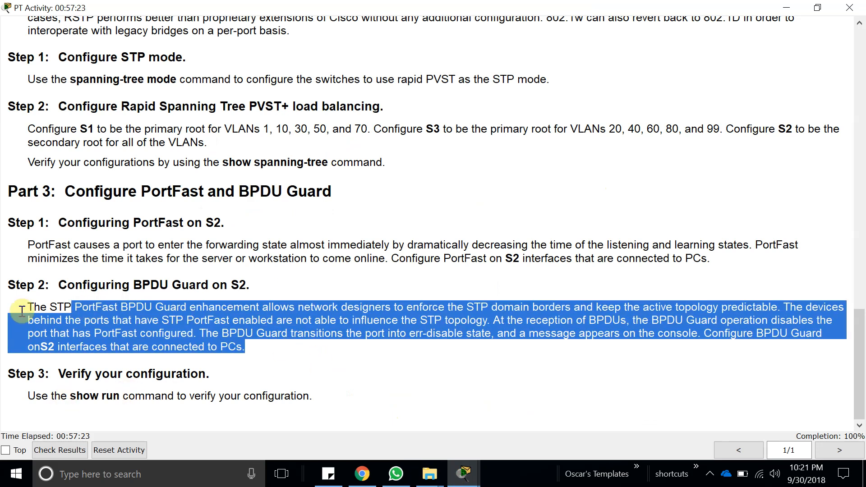
left_click(325, 403)
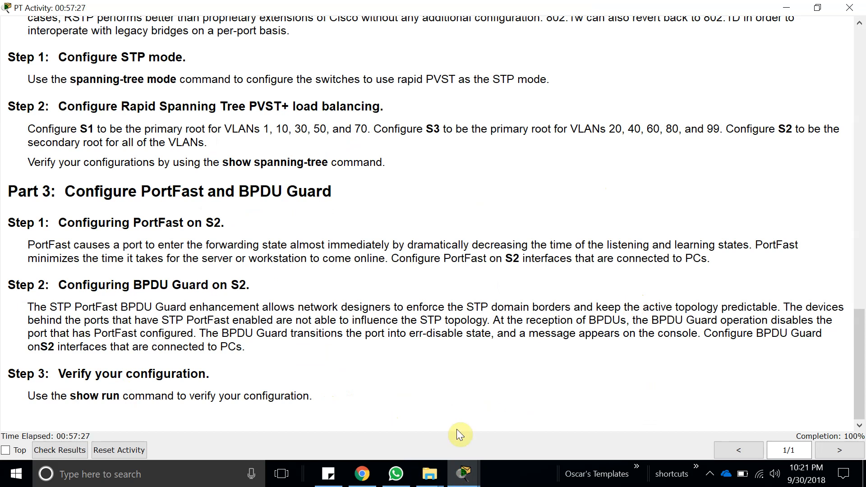
Look back over the activity instructions from Part 1 through Part 3 to recap the VLAN, load-balancing, PortFast and BPDU Guard tasks.
left_click_drag(313, 397, 65, 143)
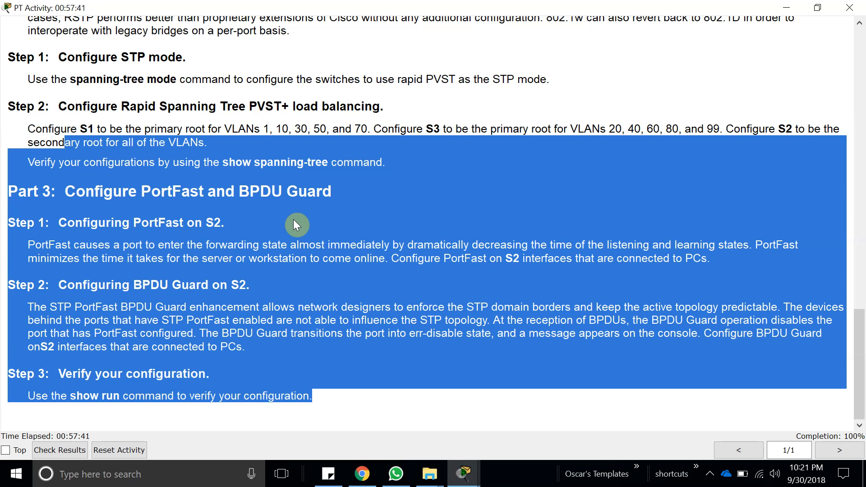
scroll(296, 225, "up", 15)
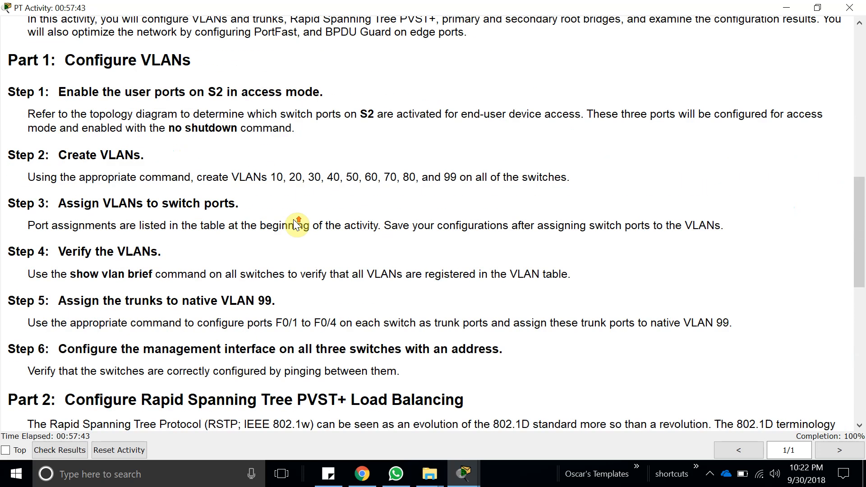
scroll(145, 163, "down", 3)
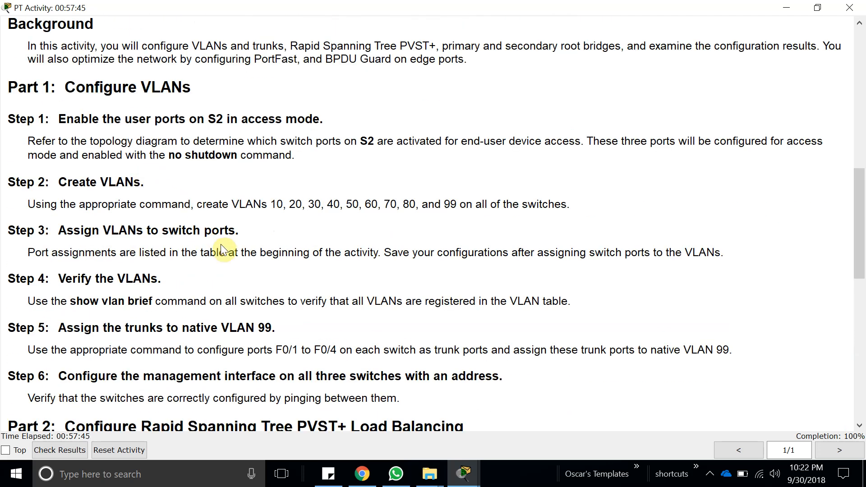
scroll(282, 328, "down", 7)
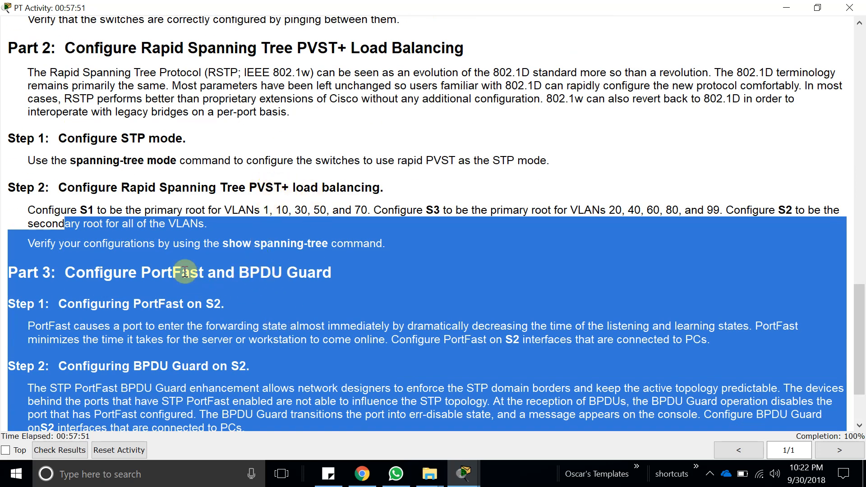
scroll(184, 273, "down", 2)
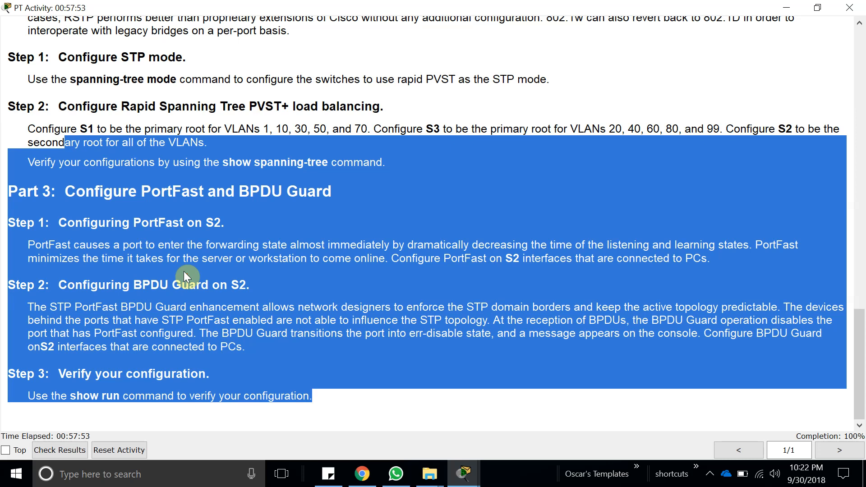